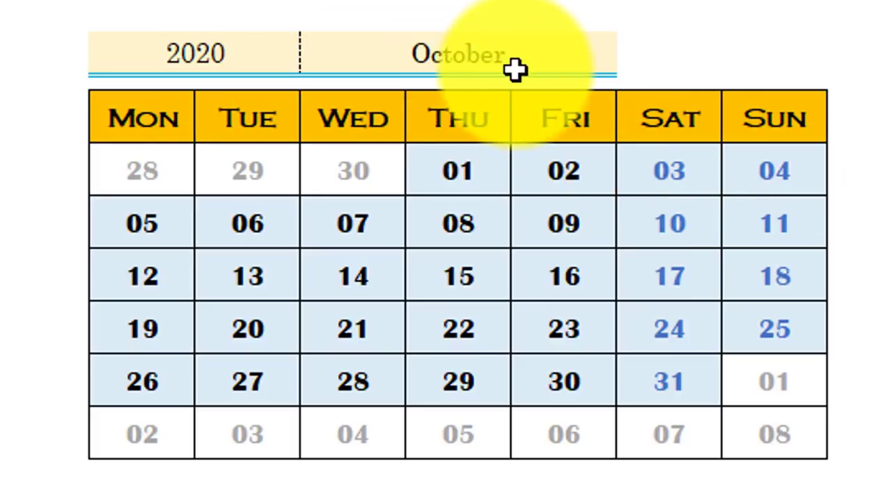
Enter 2019 in the year cell, keeping October as the month, so the grid recalculates.
click(248, 45)
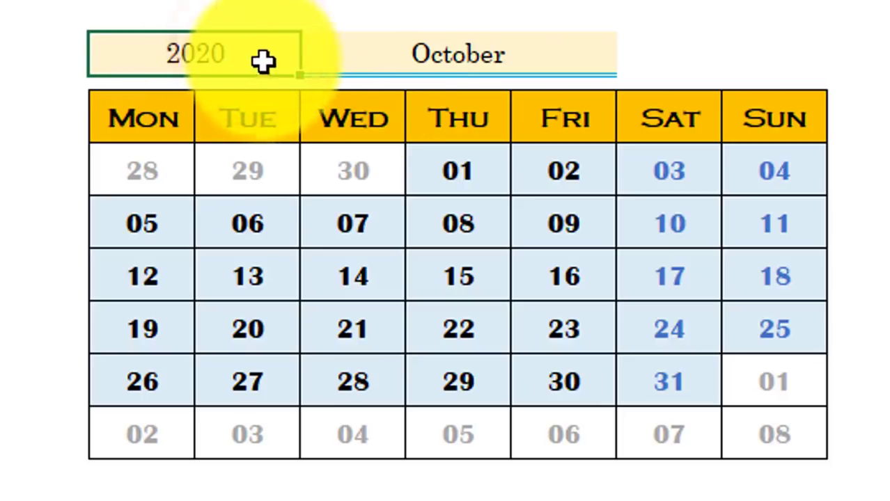
click(423, 50)
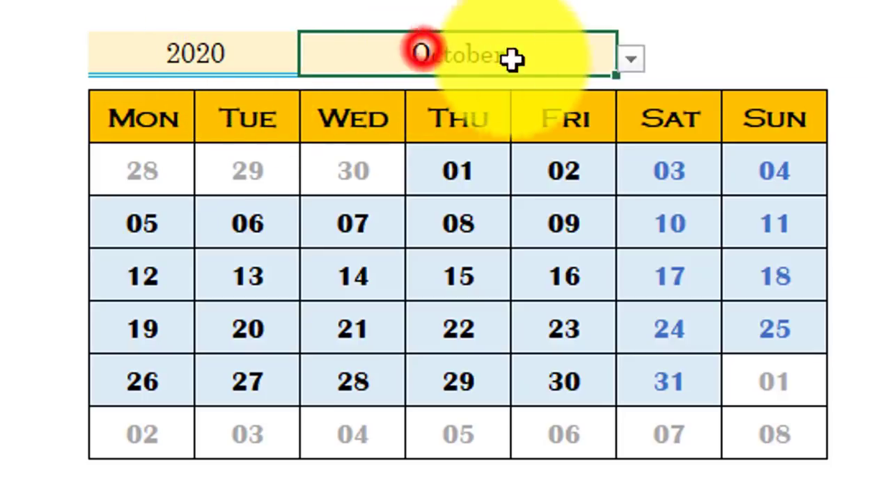
click(630, 60)
drag(625, 184, 607, 103)
click(503, 47)
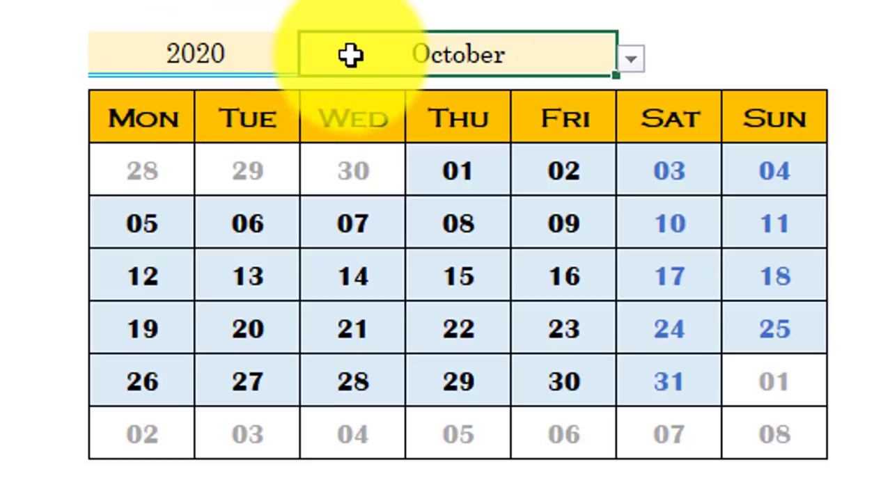
click(231, 55)
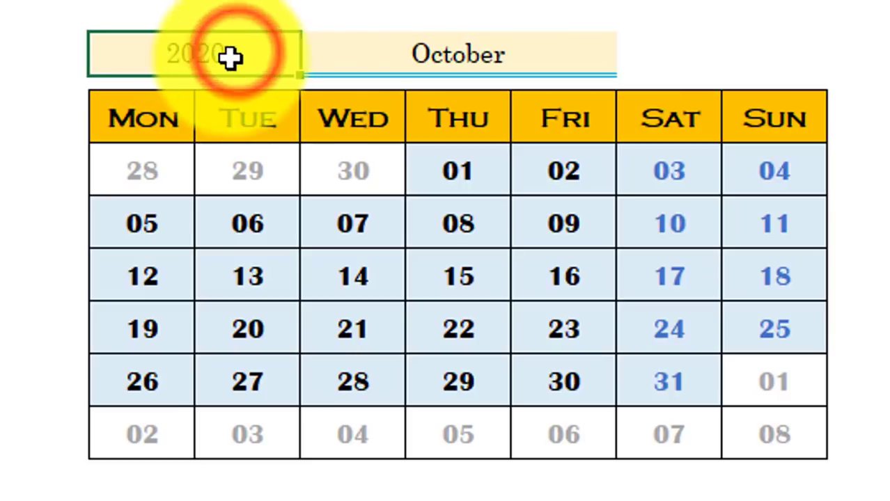
click(403, 61)
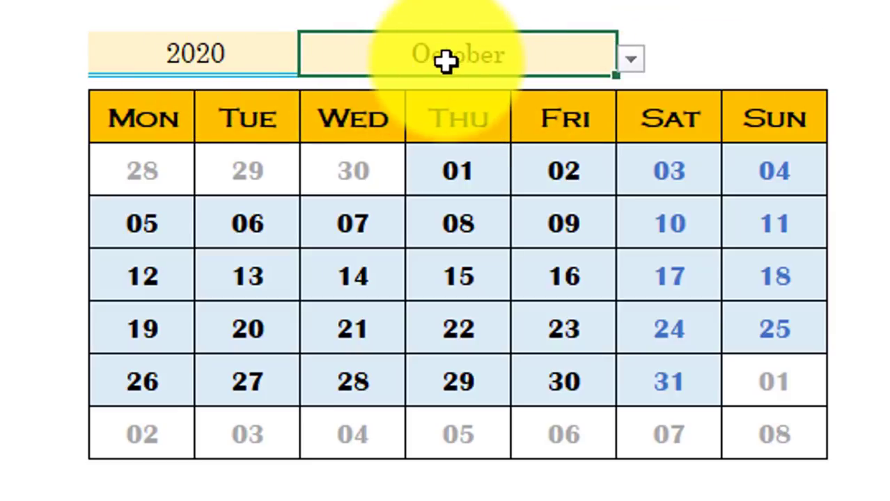
click(246, 53)
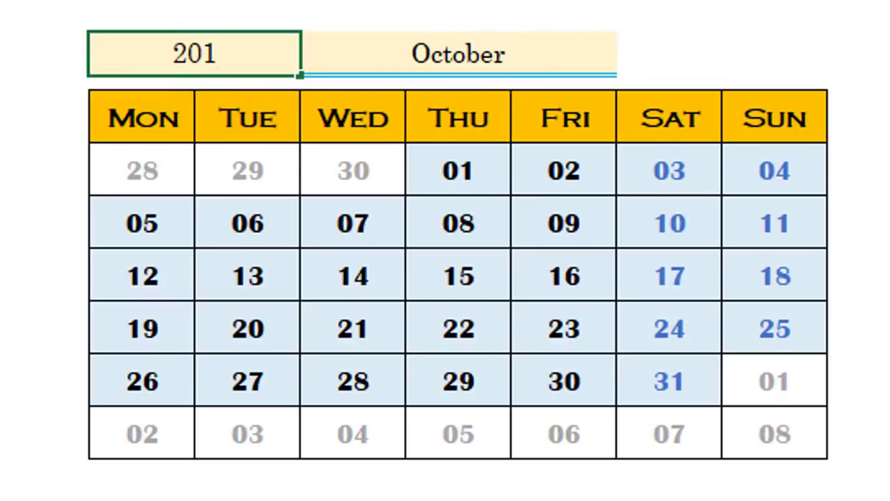
key(Return)
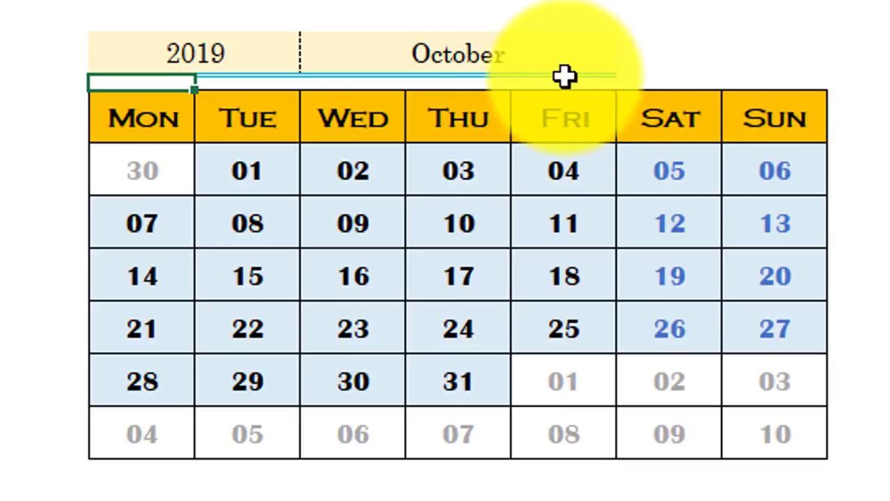
Pick May from the month cell's dropdown so the grid runs Wednesday 1st to Friday 31st.
click(459, 44)
click(626, 61)
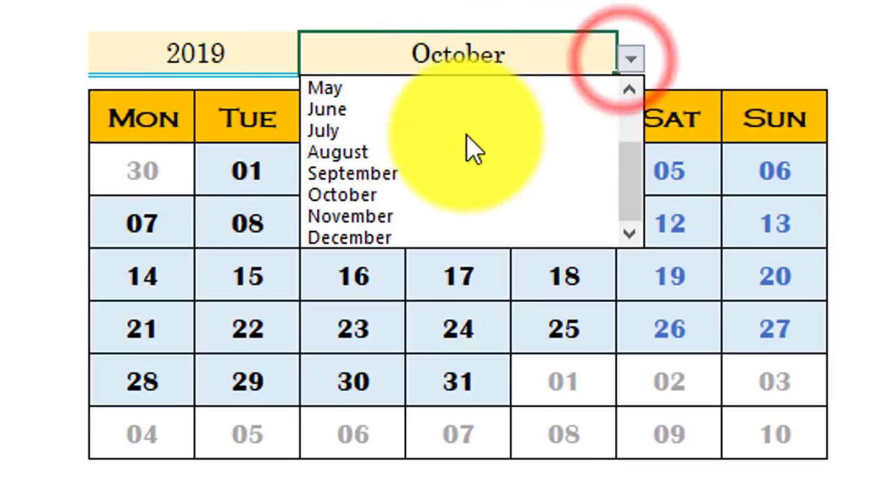
click(492, 88)
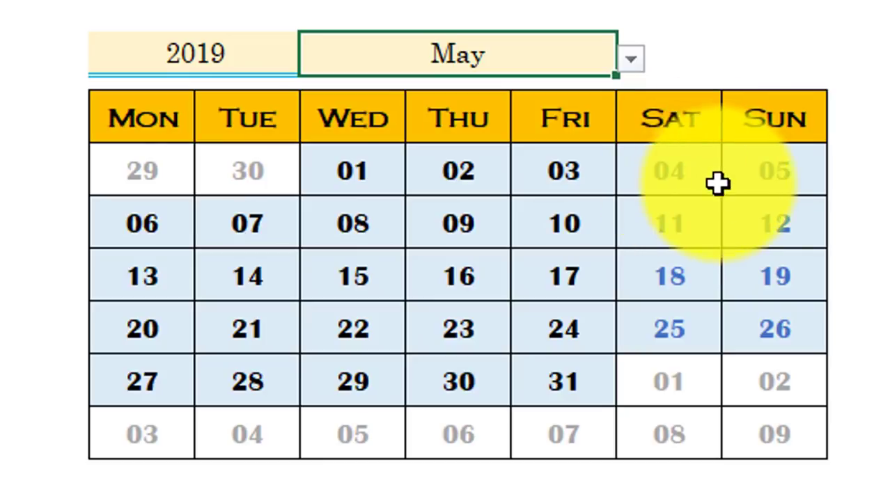
click(681, 174)
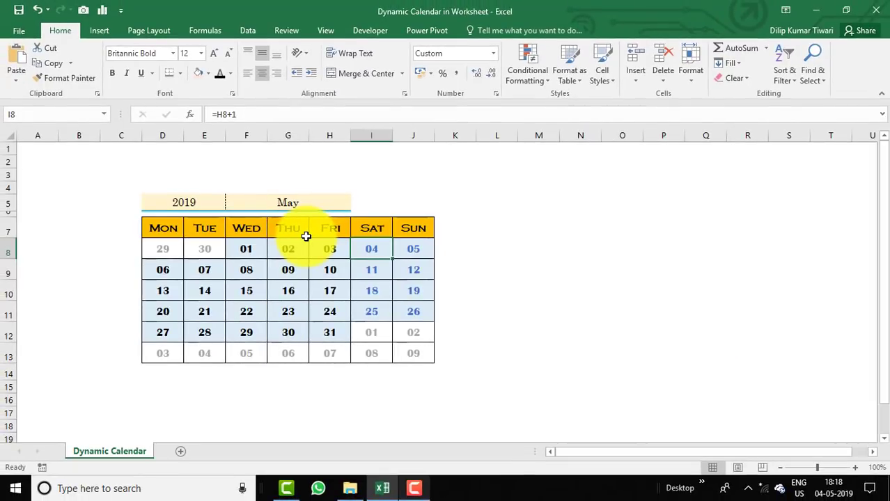
Create a blank workbook and save it as macro-enabled 'Dynamic Calendar in Workksheet - Excercise'.
key(ctrl+n)
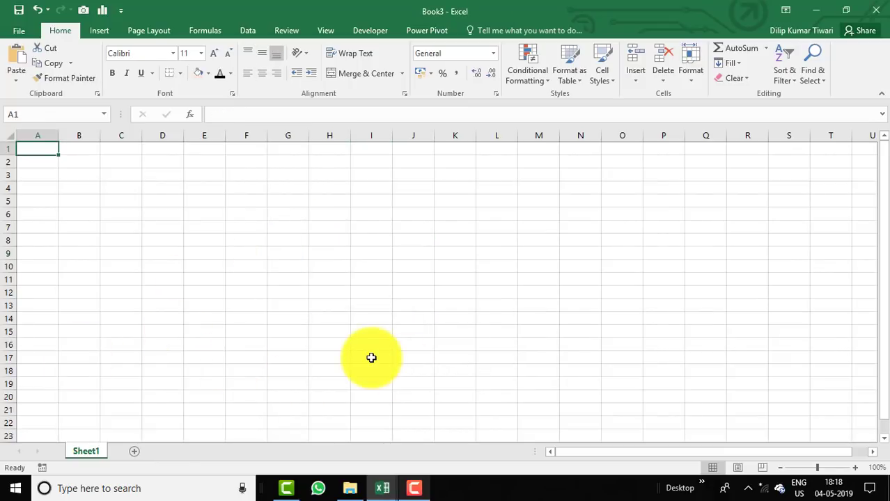
key(F12)
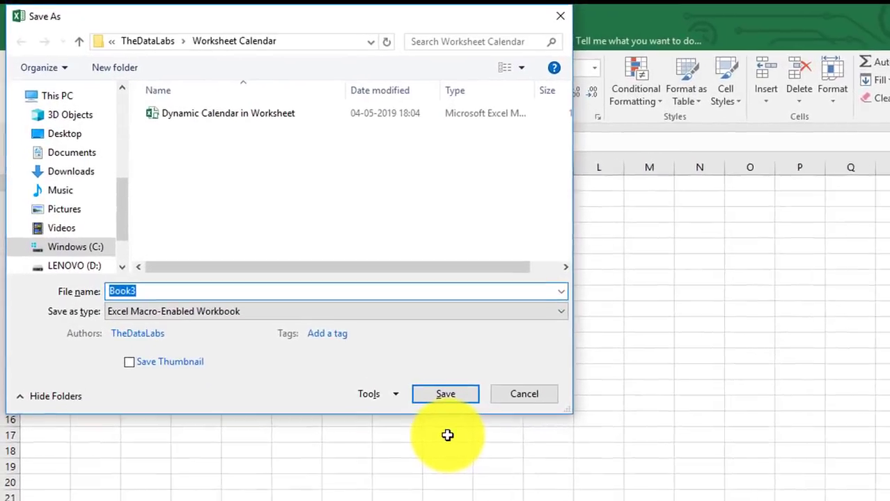
text(Dynamic Calendar)
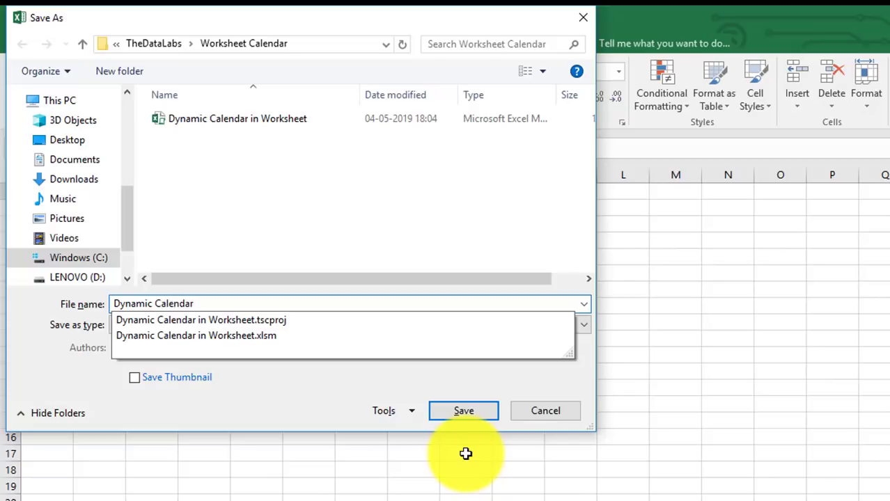
text(in Workksheet - Excercise)
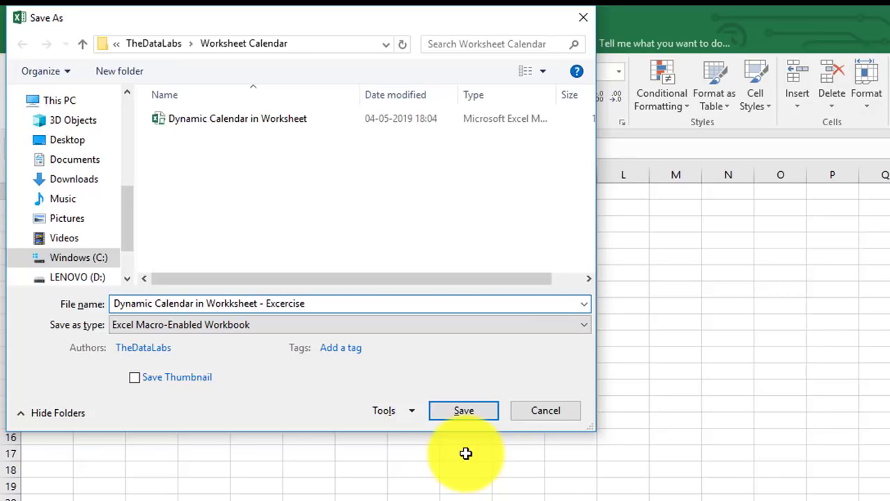
click(463, 411)
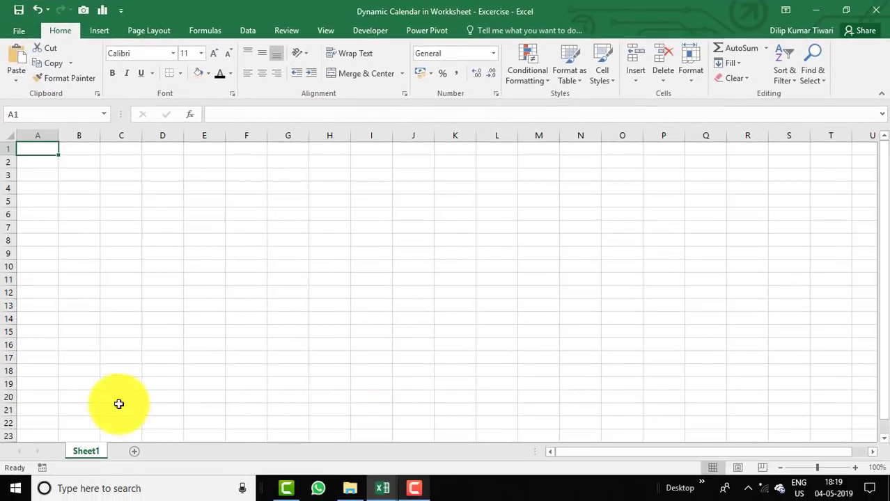
Rename Sheet1 to 'Dynaimc Calendar'.
double_click(86, 451)
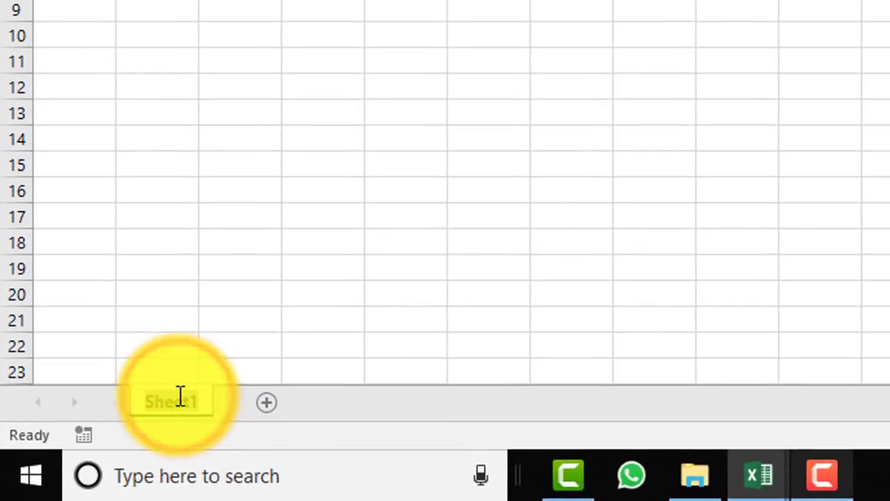
text(Dynaimc Calendar)
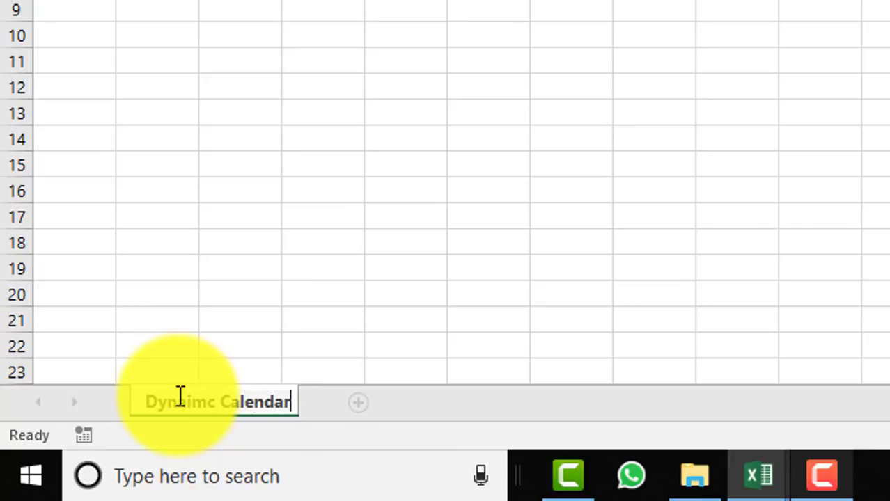
key(Return)
click(240, 139)
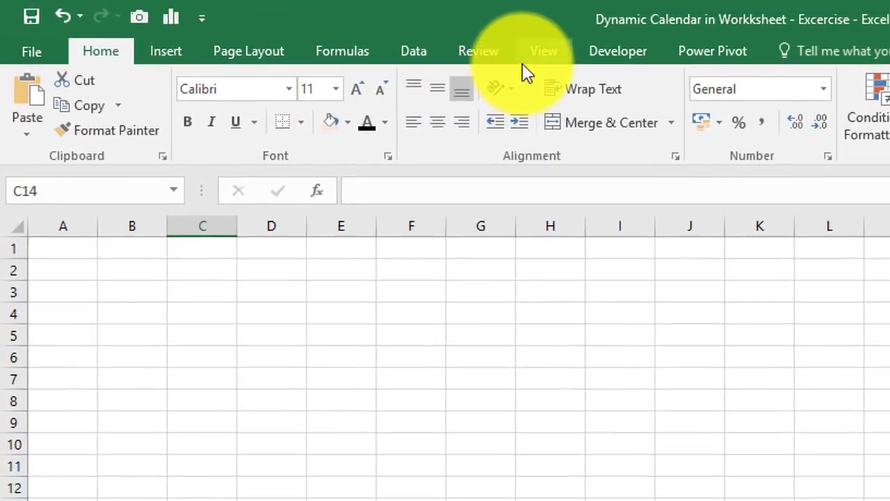
Turn off the worksheet gridlines.
click(325, 30)
click(252, 119)
click(210, 330)
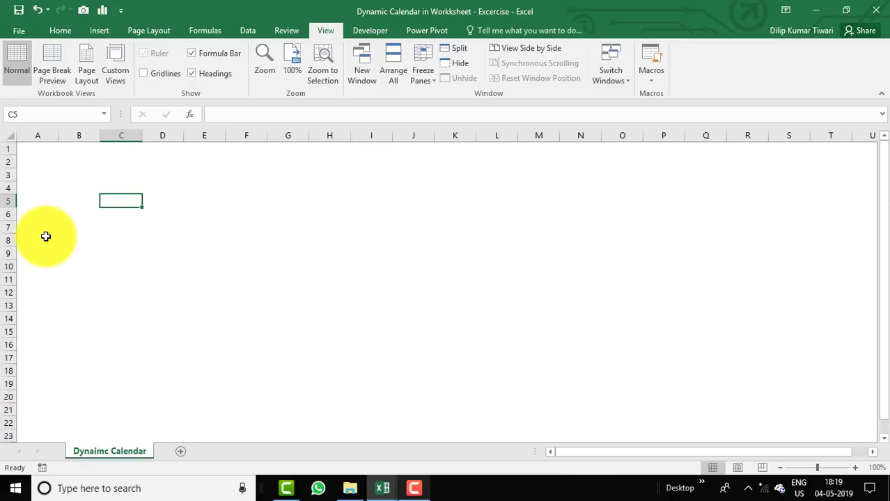
Apply All Borders to the 7-by-7 calendar range D7:J13.
click(9, 227)
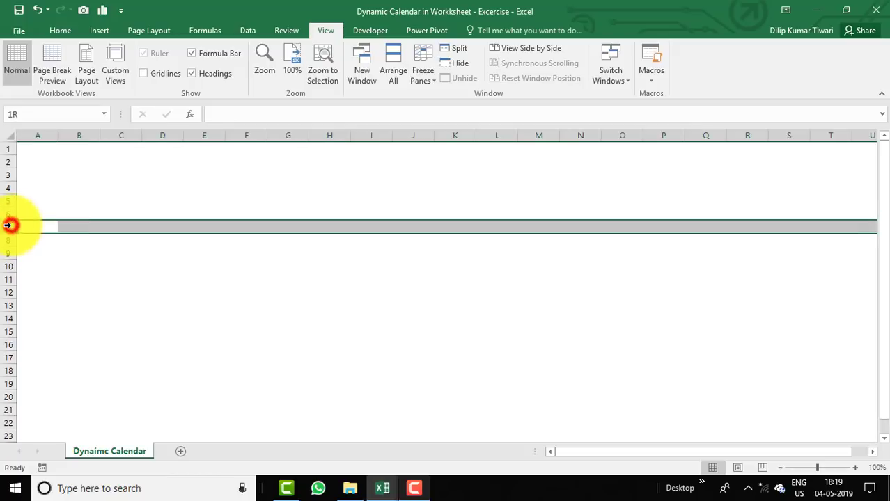
drag(150, 225, 401, 210)
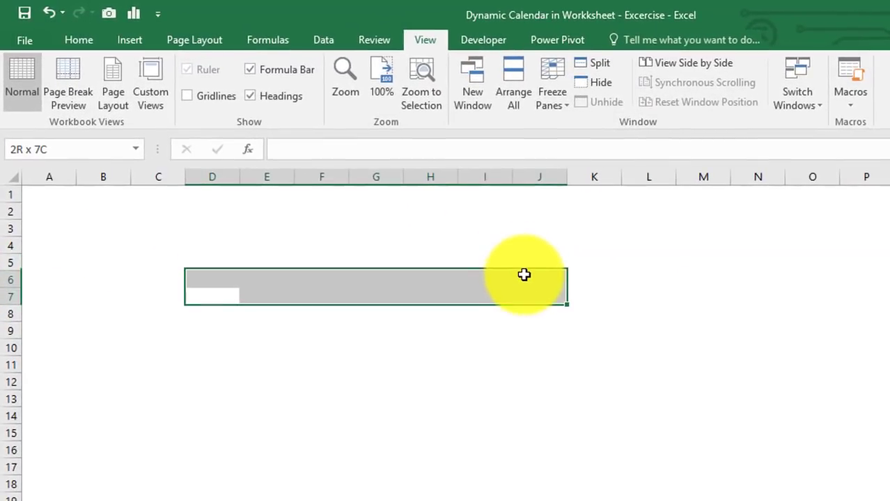
drag(523, 274, 526, 392)
click(73, 46)
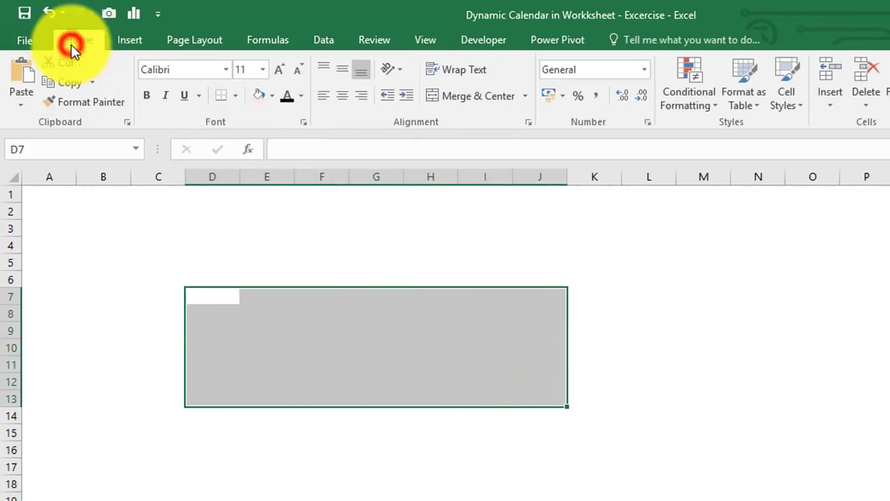
click(234, 94)
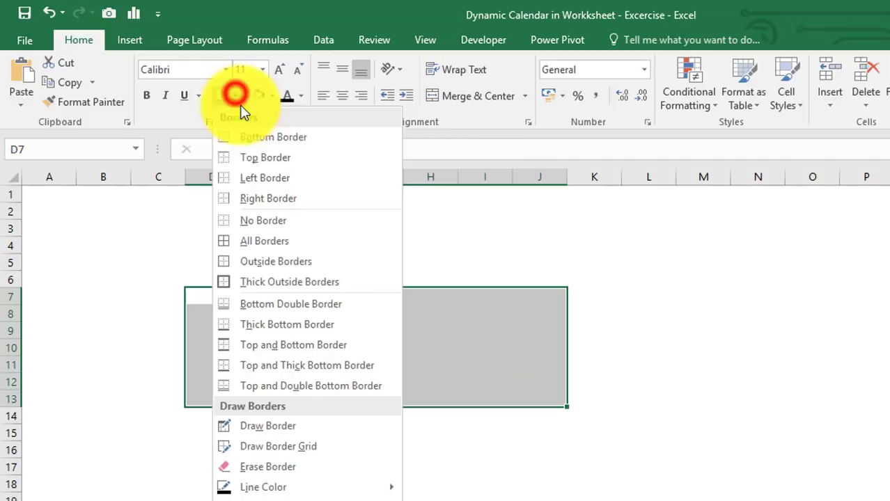
click(277, 239)
click(318, 310)
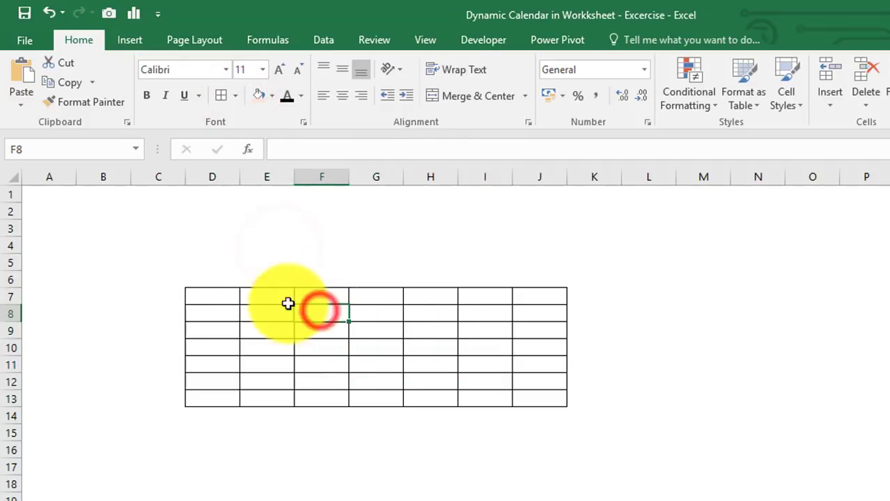
Enter the weekday headers MON through SUN across D7:J7.
click(218, 301)
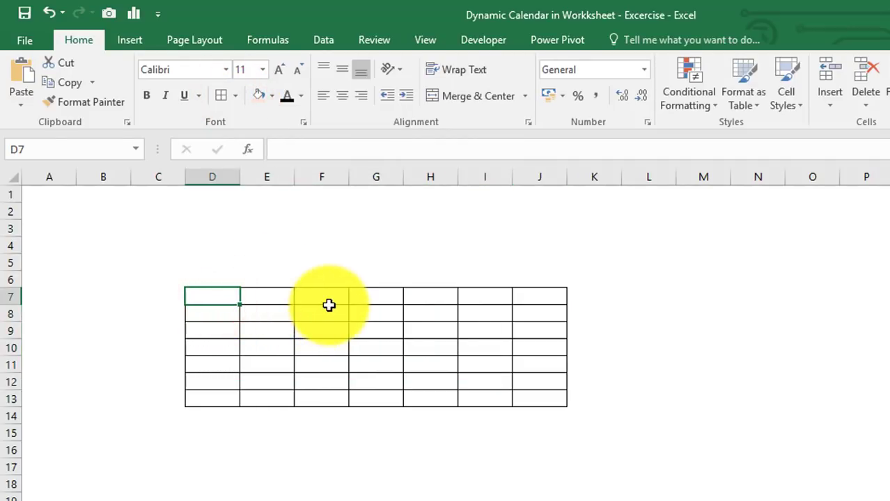
text(M)
text(on)
key(BackSpace)
key(BackSpace)
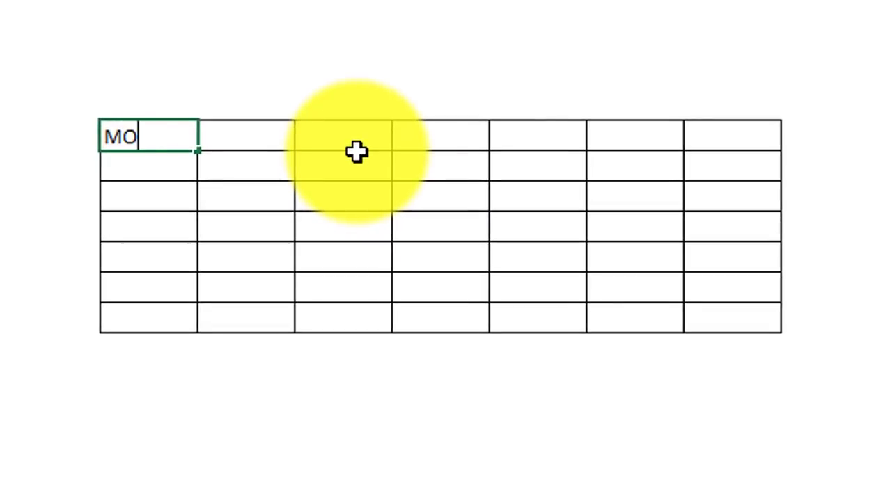
text(ON)
key(Tab)
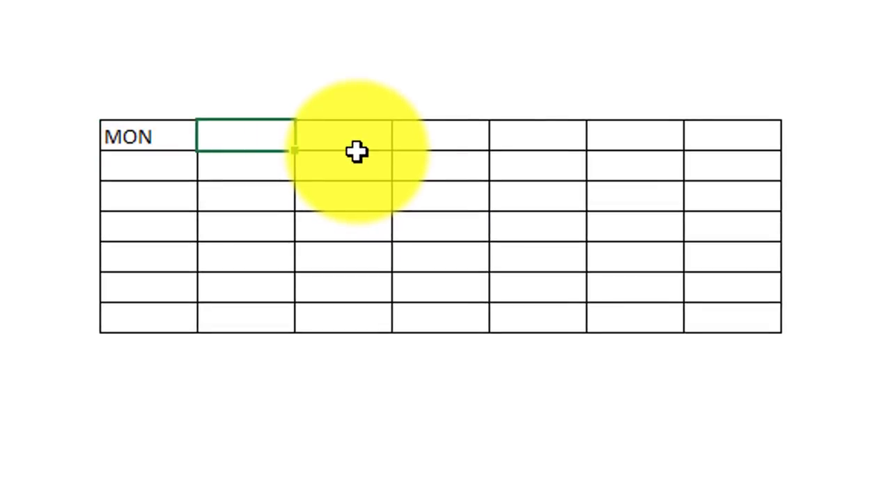
key(Tab)
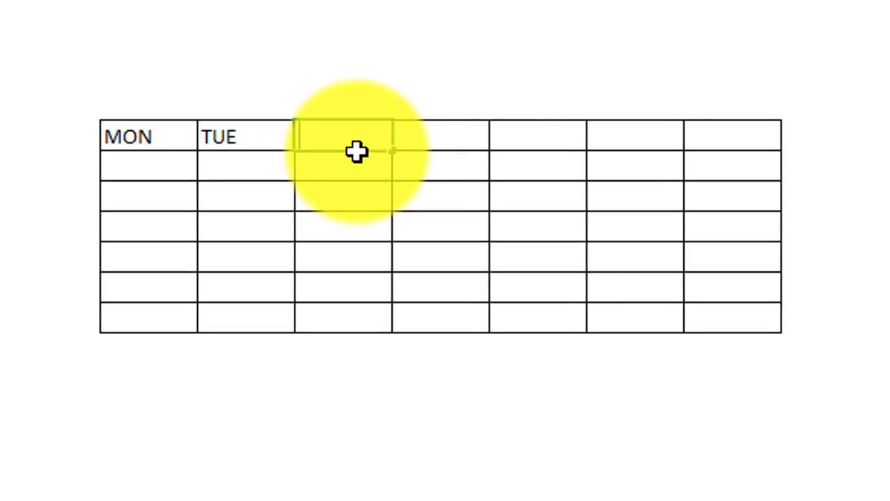
key(Tab)
text(THU)
key(Tab)
key(Tab)
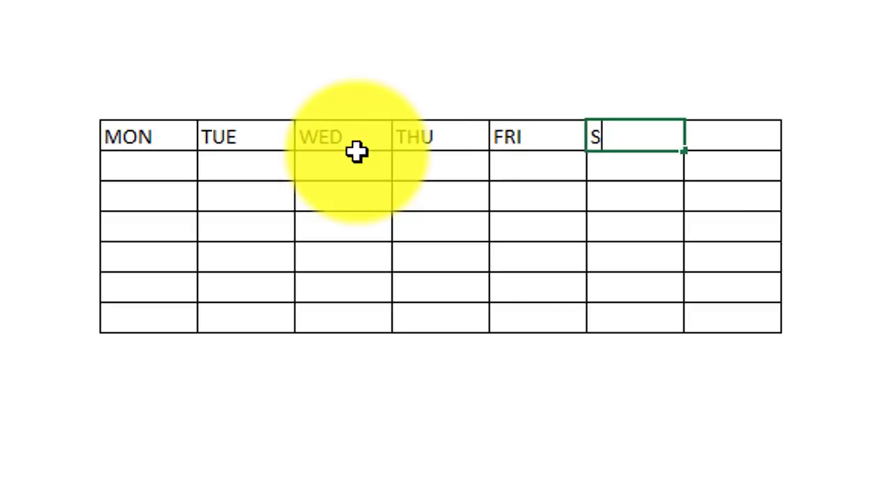
key(Tab)
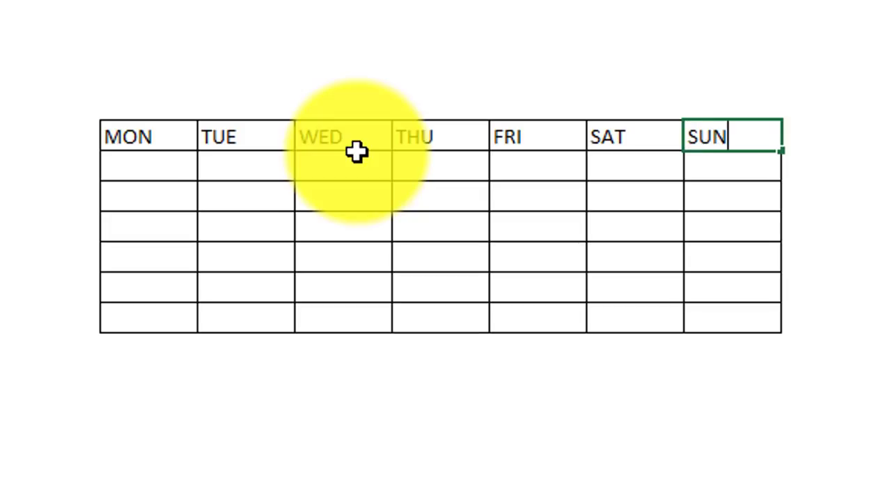
key(Return)
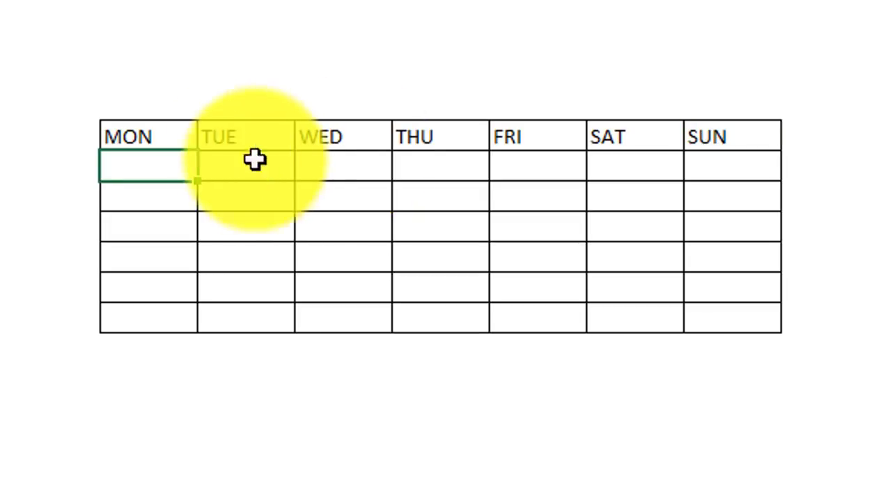
Make the weekday header D7:J7 bold Copperplate Gothic, centred horizontally and vertically.
drag(112, 136, 697, 135)
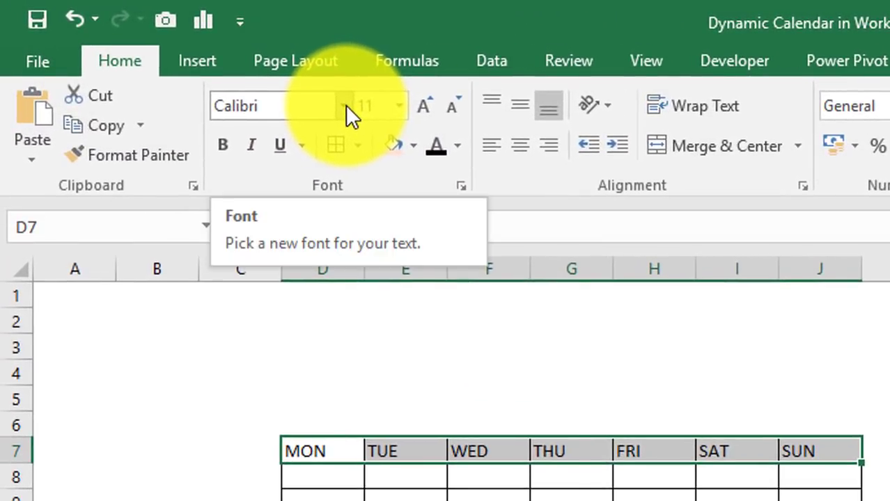
click(227, 70)
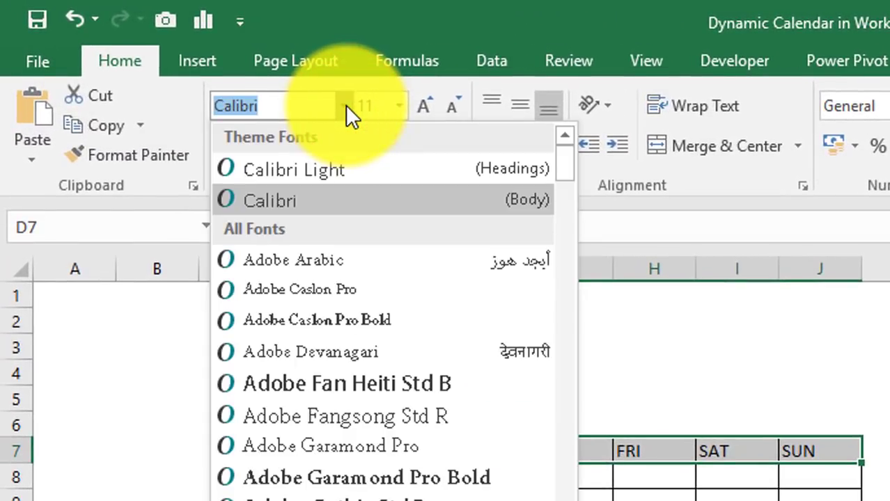
text(Copperplate Goth)
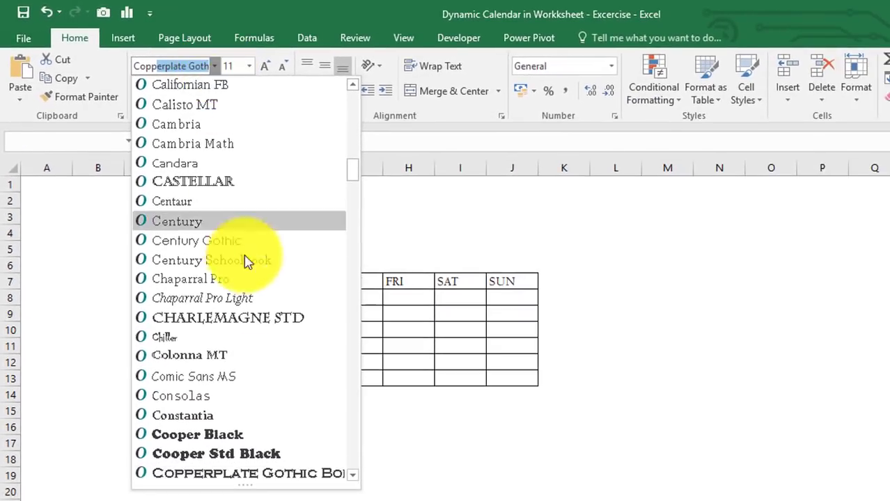
click(351, 479)
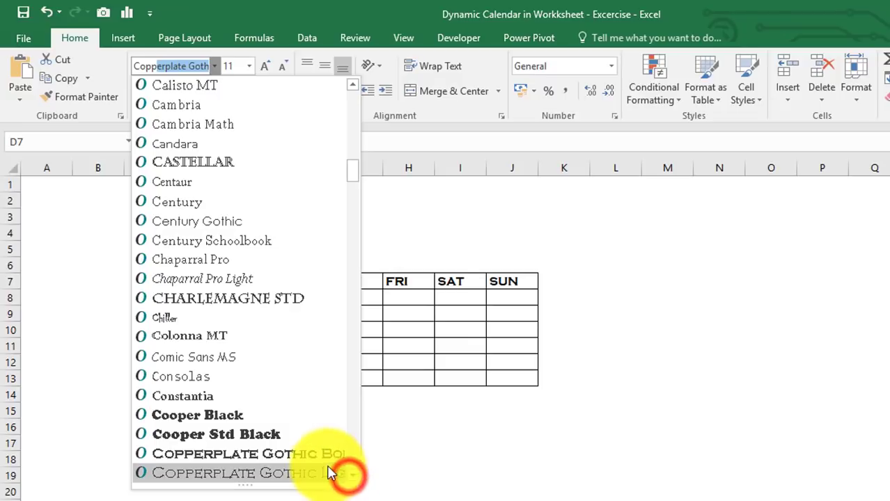
click(328, 471)
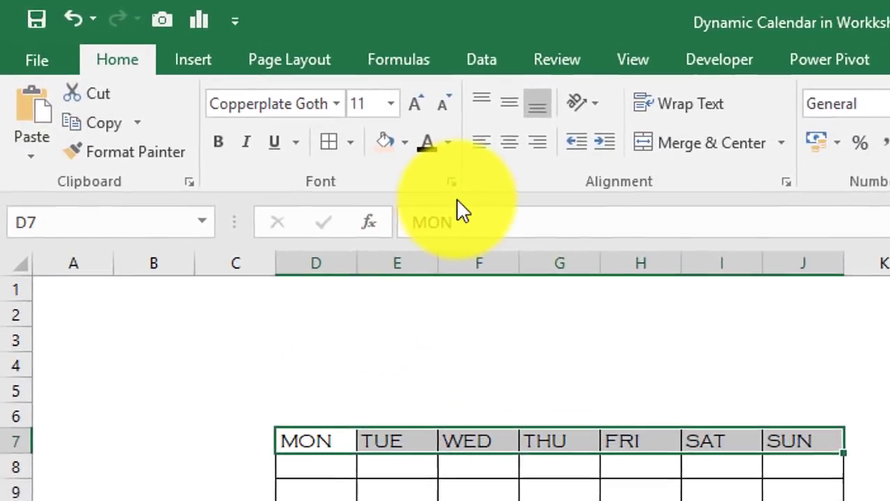
click(364, 100)
click(361, 73)
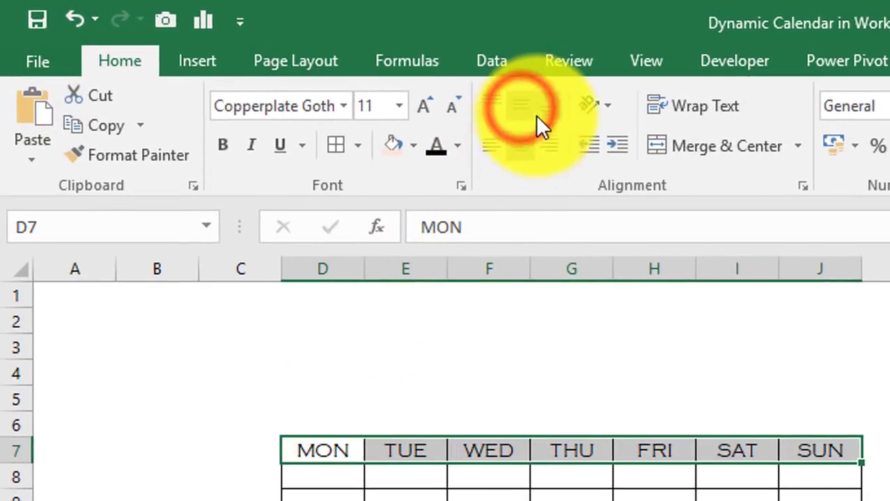
click(226, 144)
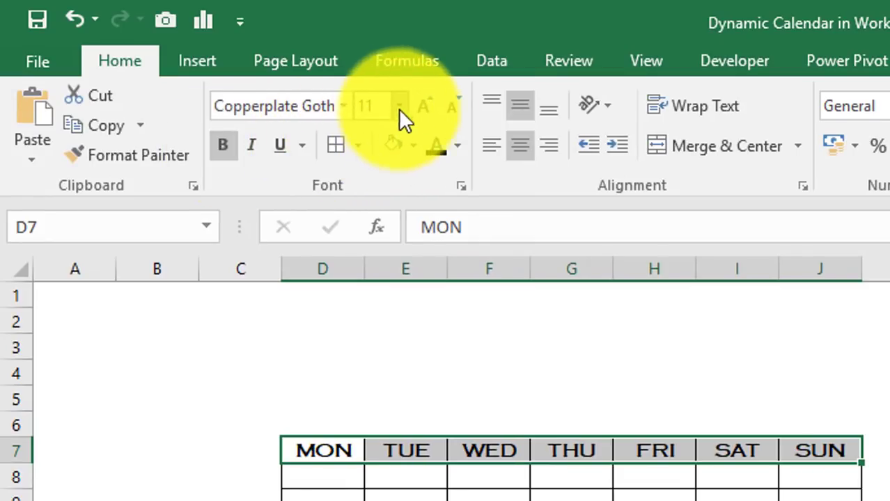
Set the header font size to 12 and give the row a gold fill.
click(422, 103)
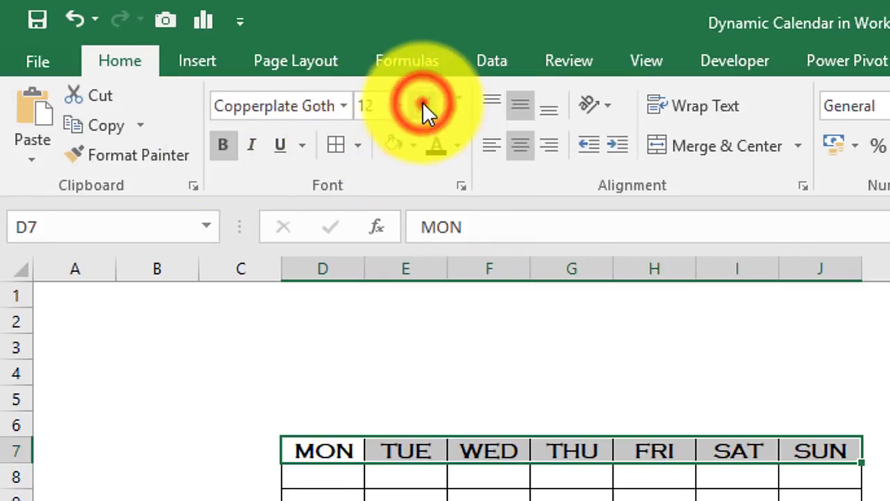
click(422, 103)
click(450, 105)
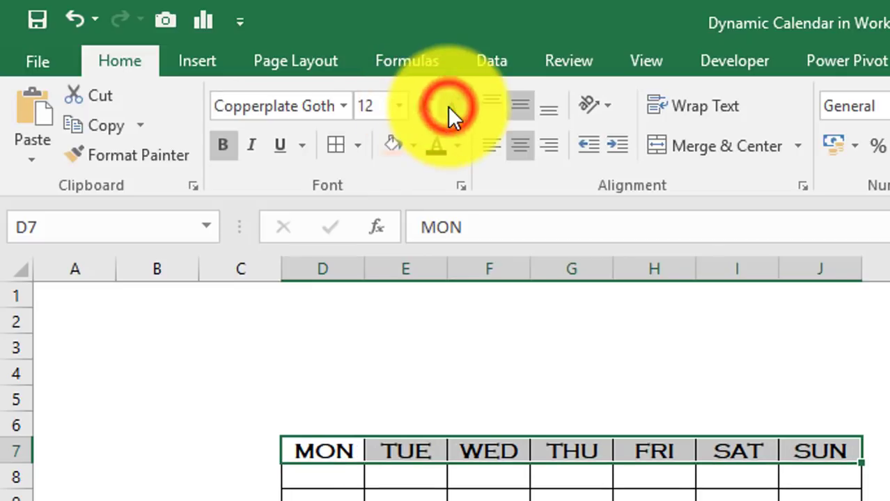
click(413, 144)
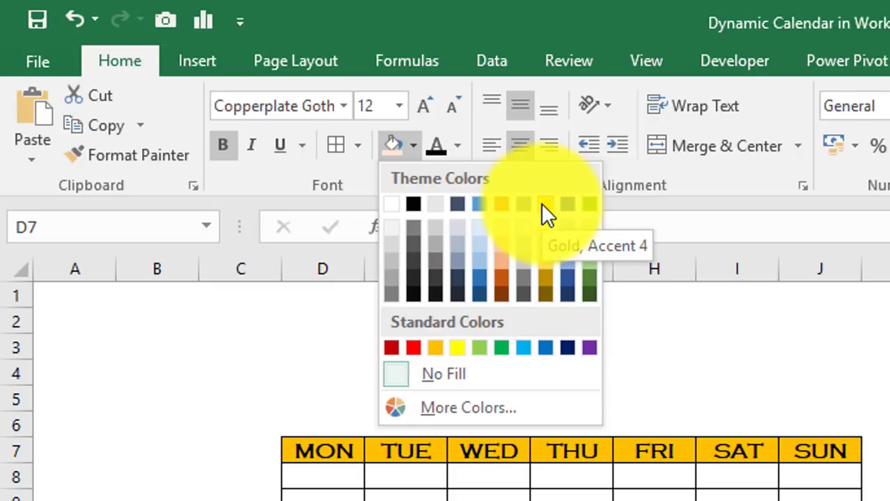
click(545, 205)
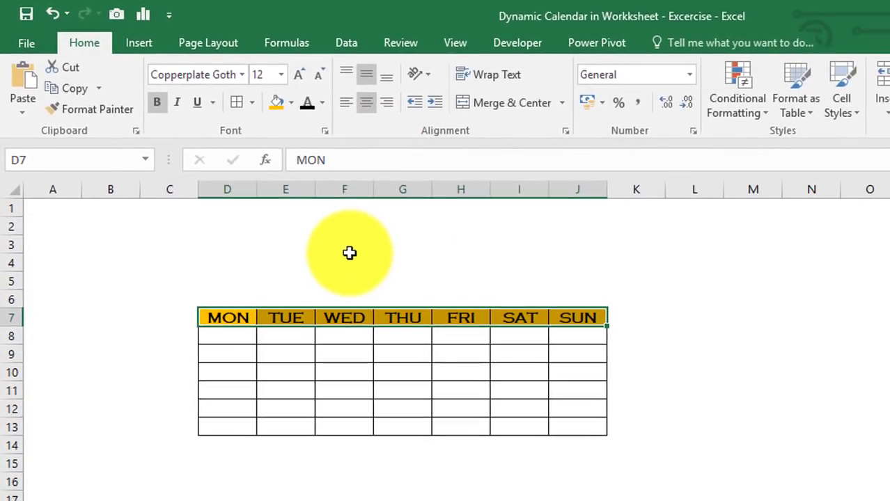
click(239, 289)
drag(235, 314, 582, 312)
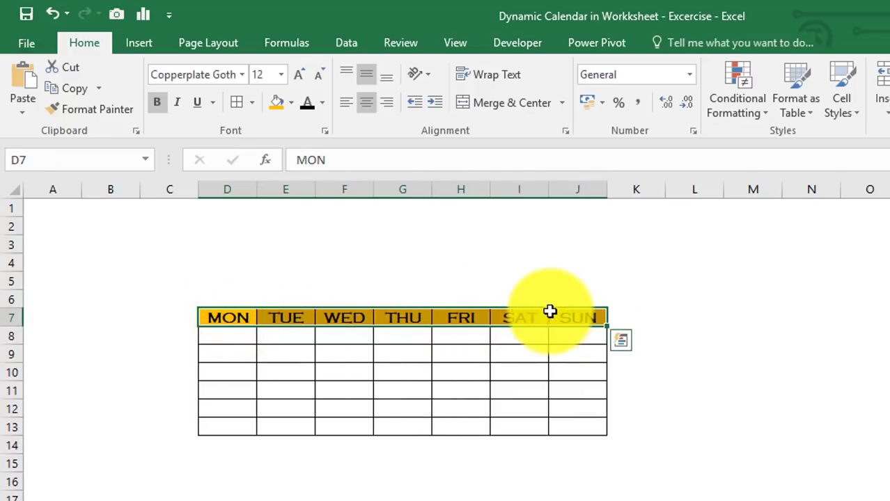
Set columns D through J to a uniform column width of 8.43.
drag(228, 186, 588, 191)
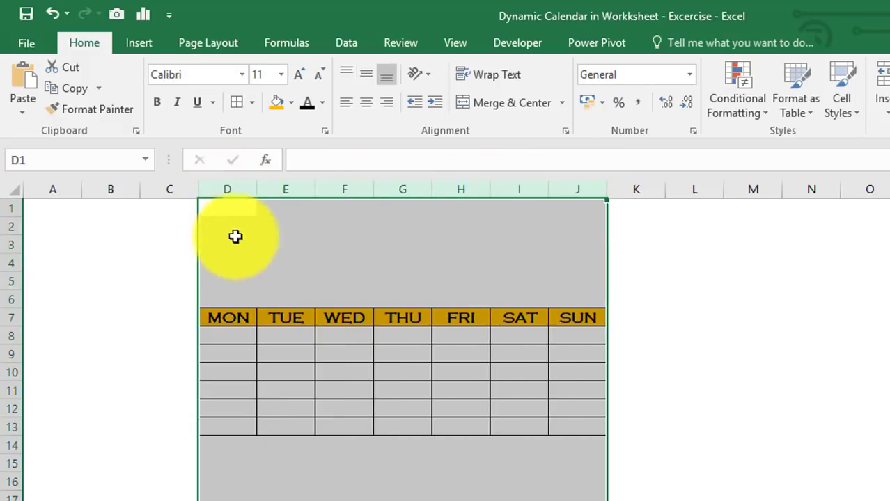
right_click(522, 190)
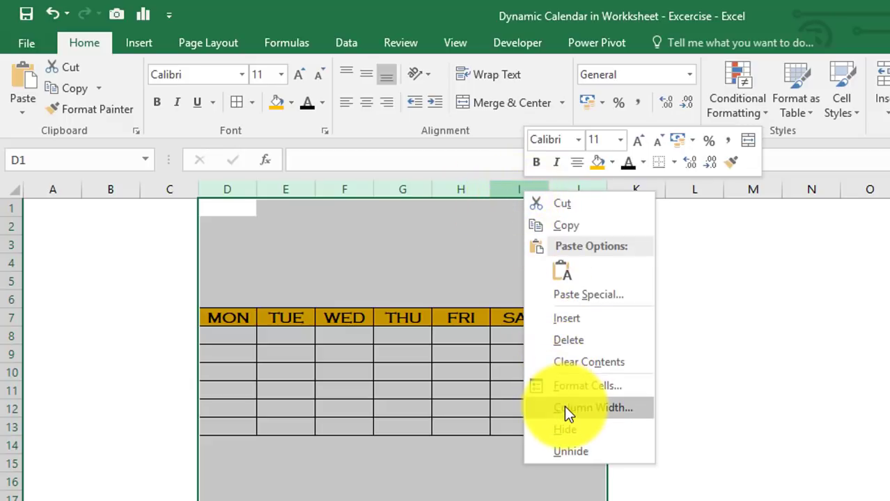
click(563, 407)
drag(566, 363, 738, 263)
click(762, 307)
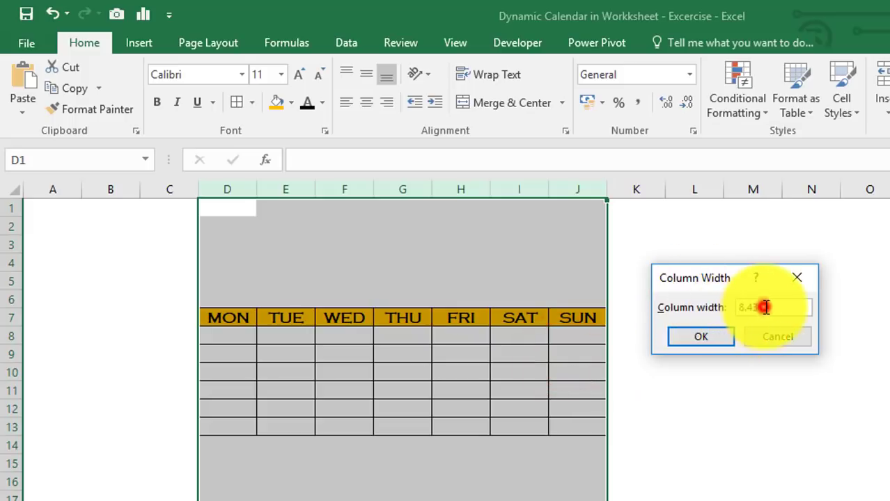
click(720, 334)
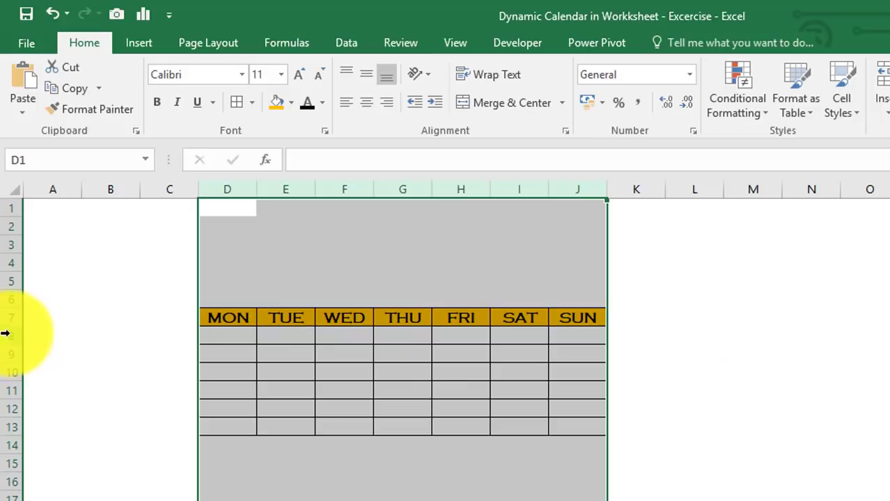
Set rows 7 to 14 to a row height of 24.
drag(2, 316, 4, 440)
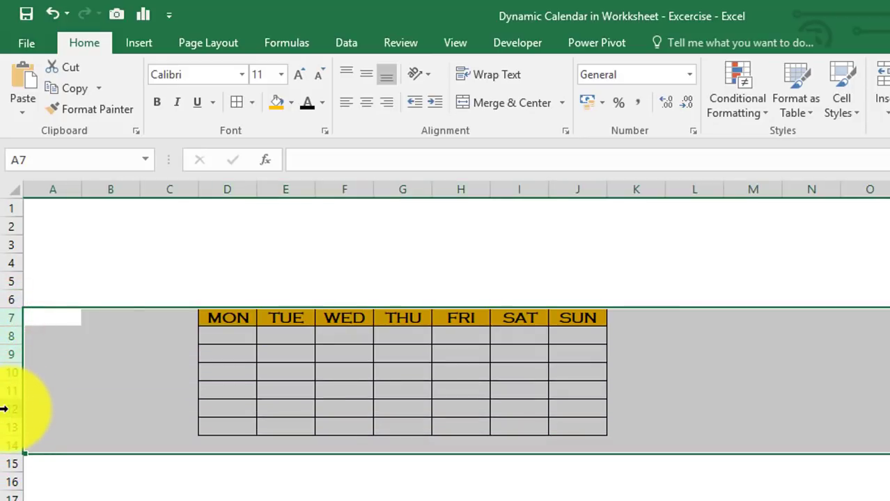
right_click(3, 409)
click(60, 354)
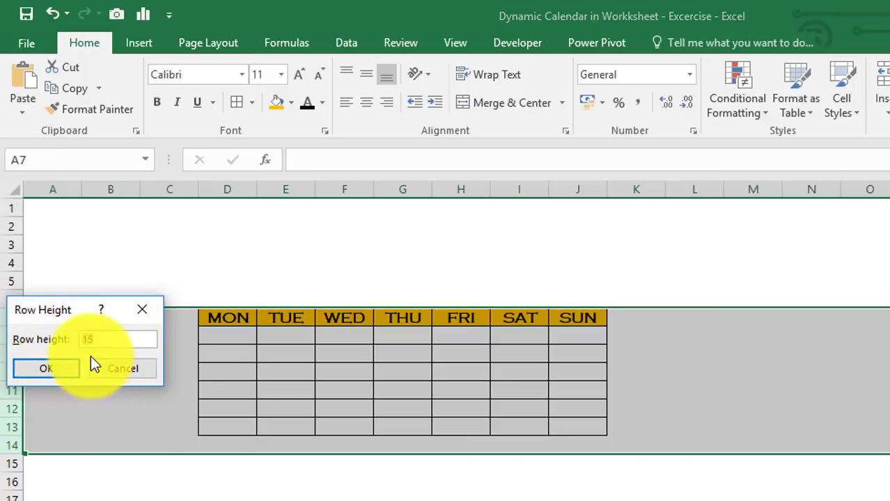
click(61, 363)
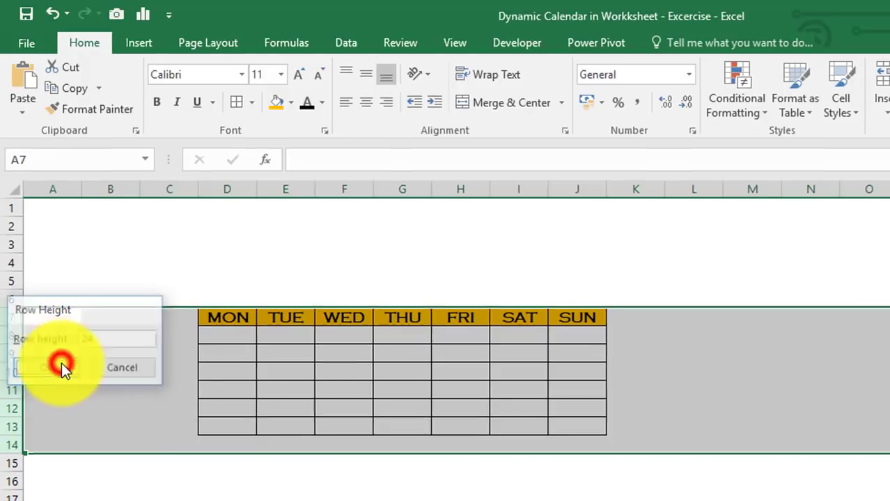
click(203, 360)
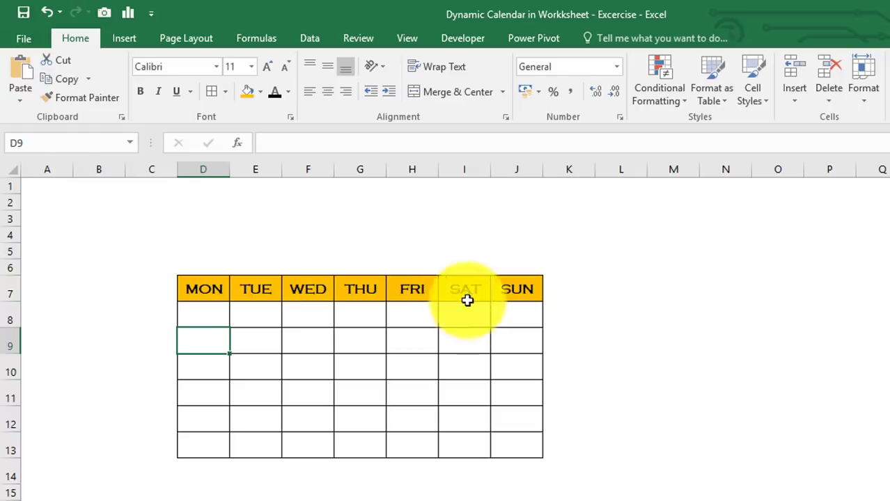
drag(209, 320, 512, 445)
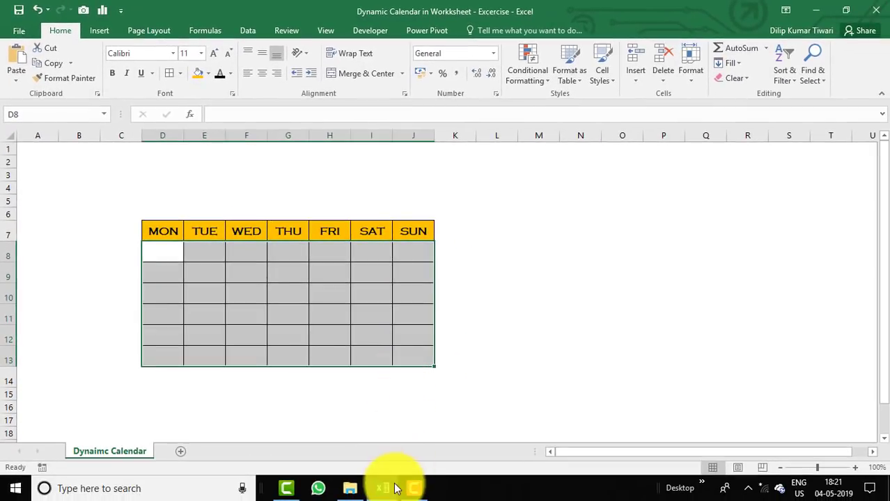
click(394, 488)
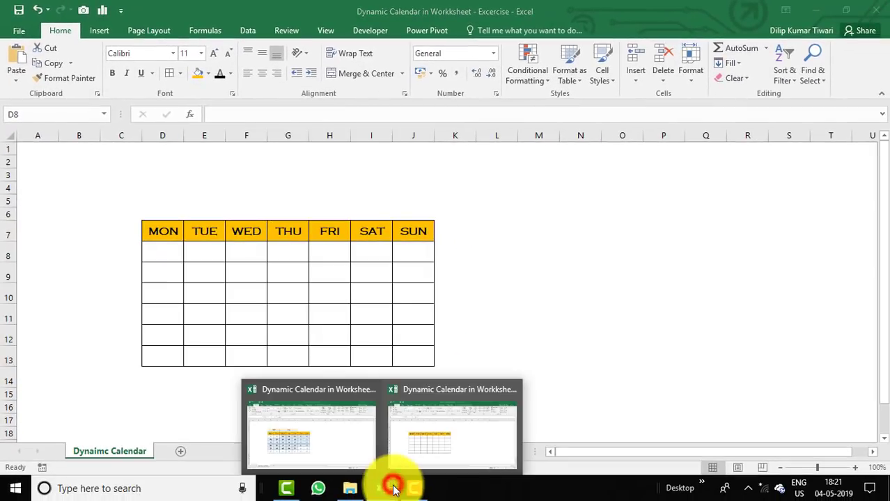
click(356, 446)
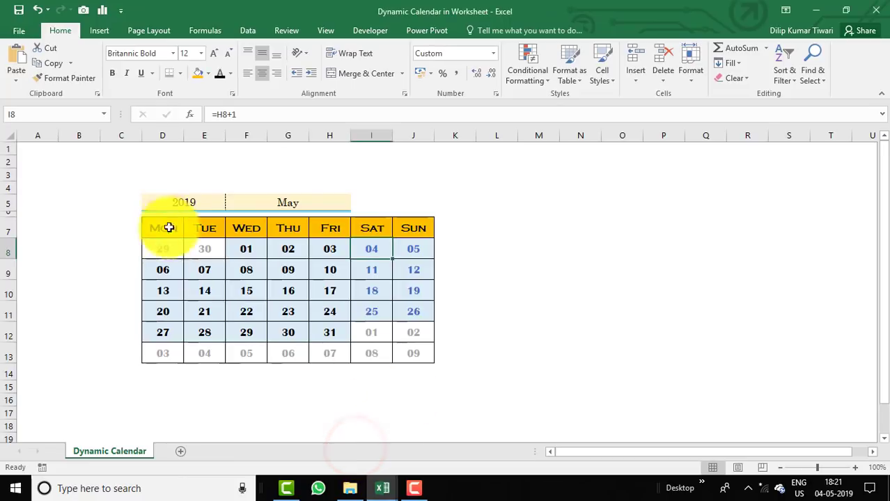
drag(173, 202, 300, 201)
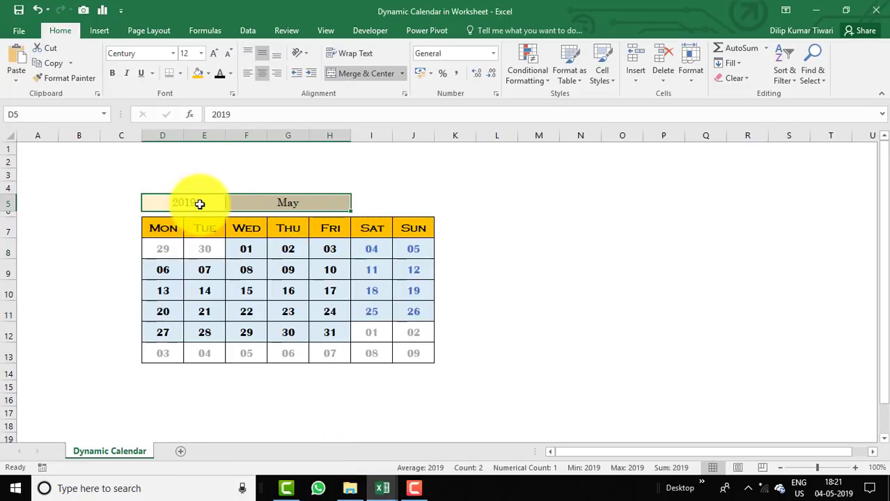
click(298, 201)
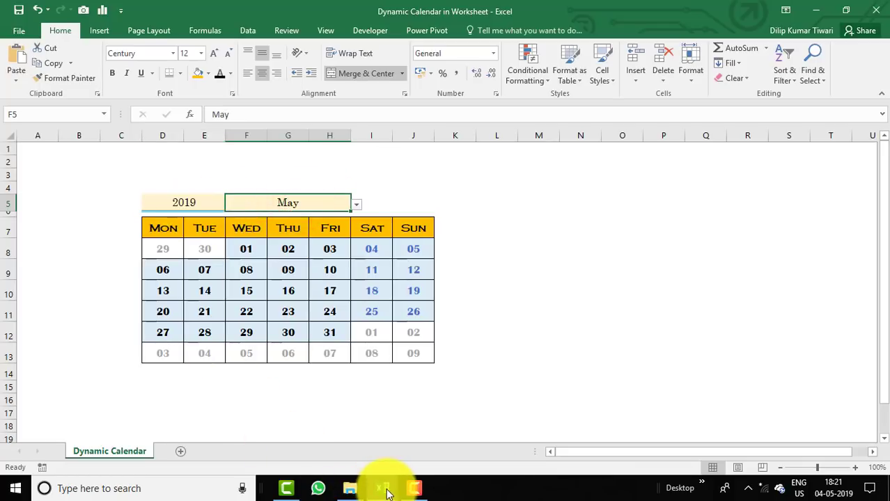
mouse_move(383, 490)
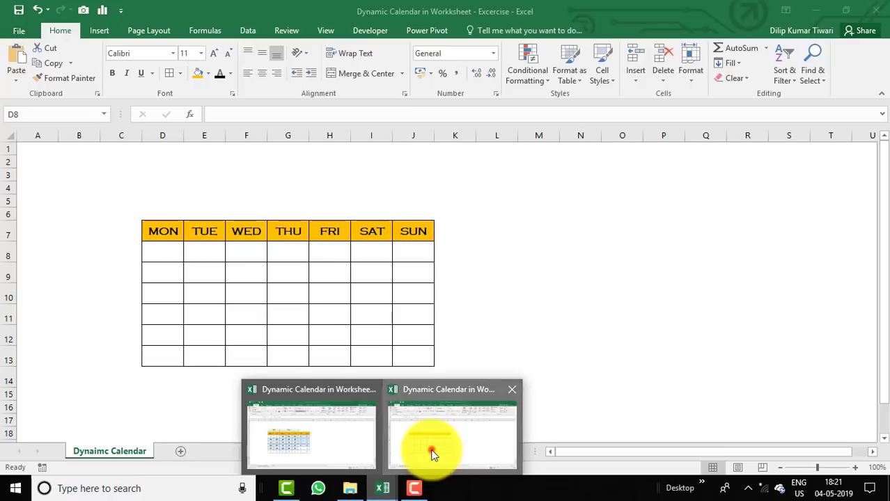
click(432, 454)
click(162, 214)
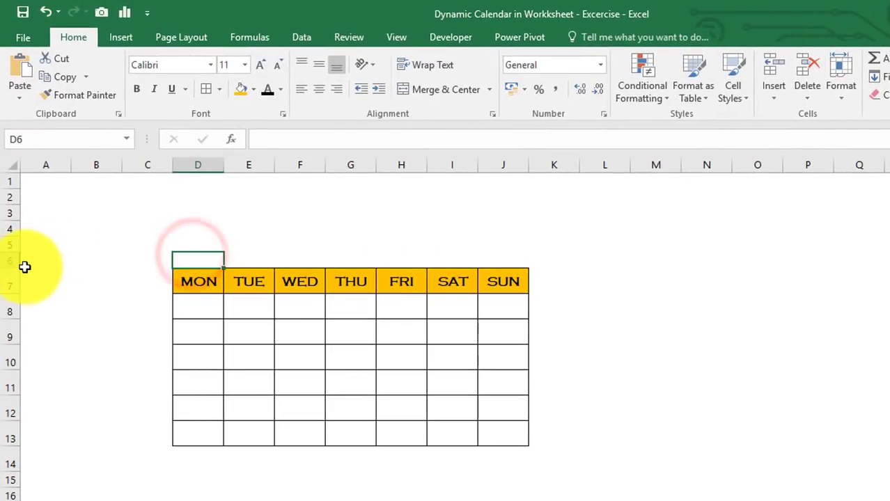
Narrow row 6 into a small gap and merge D5:E5 and F5:H5 as centred cells.
drag(14, 266, 8, 257)
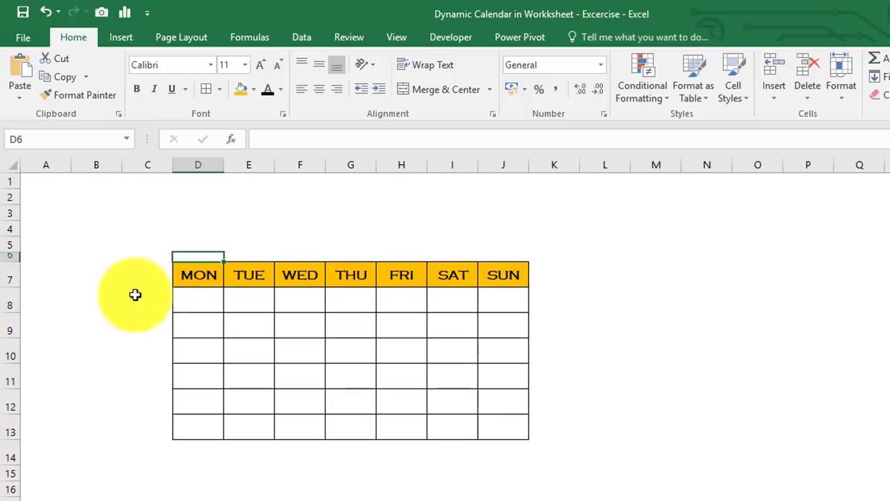
click(193, 244)
drag(221, 241, 259, 238)
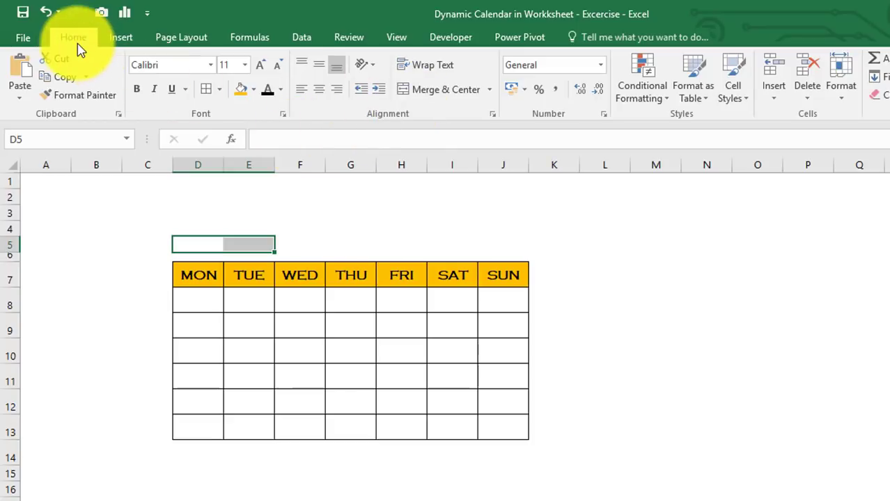
click(409, 99)
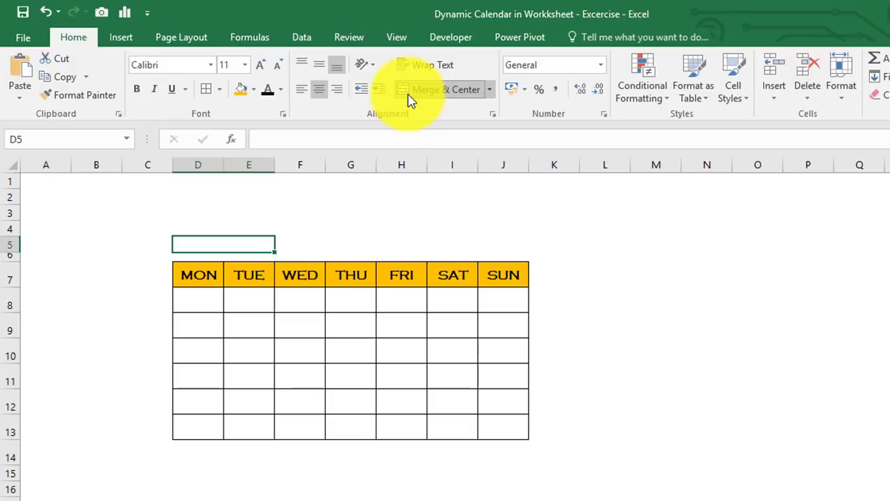
click(300, 243)
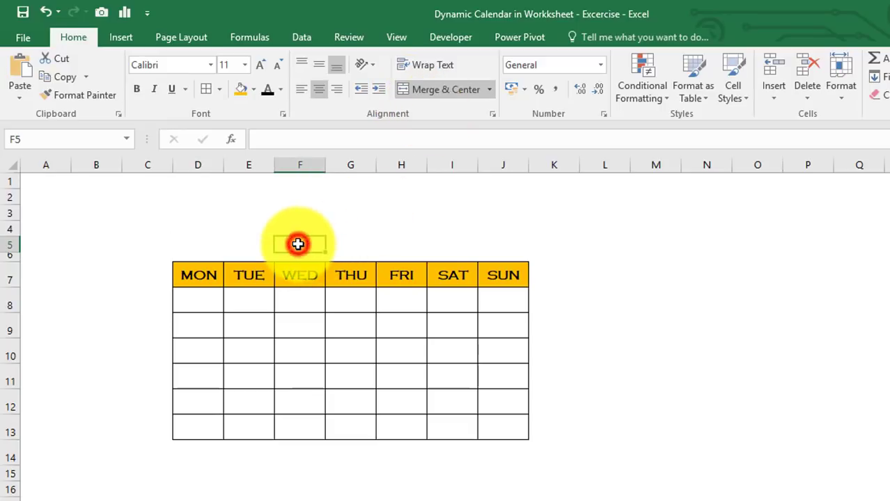
drag(312, 244, 383, 241)
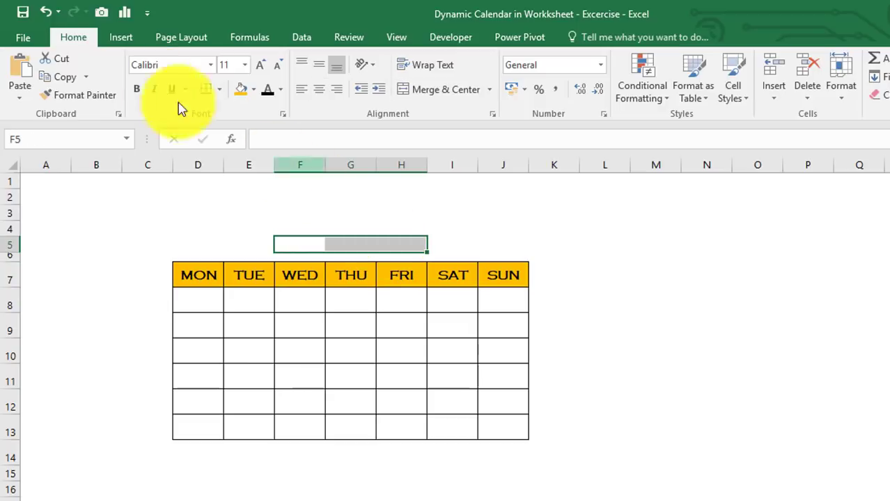
click(408, 96)
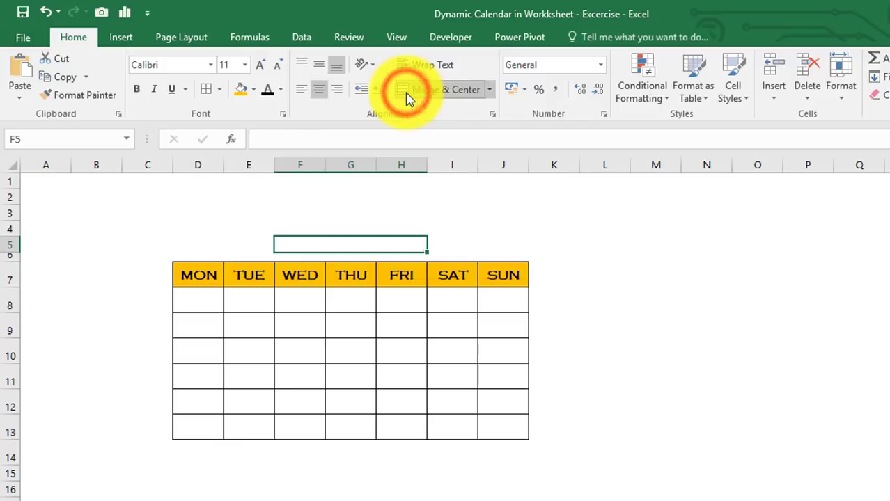
Format D5:H5 as 12-point Century, middle-aligned and centred.
drag(216, 247, 313, 246)
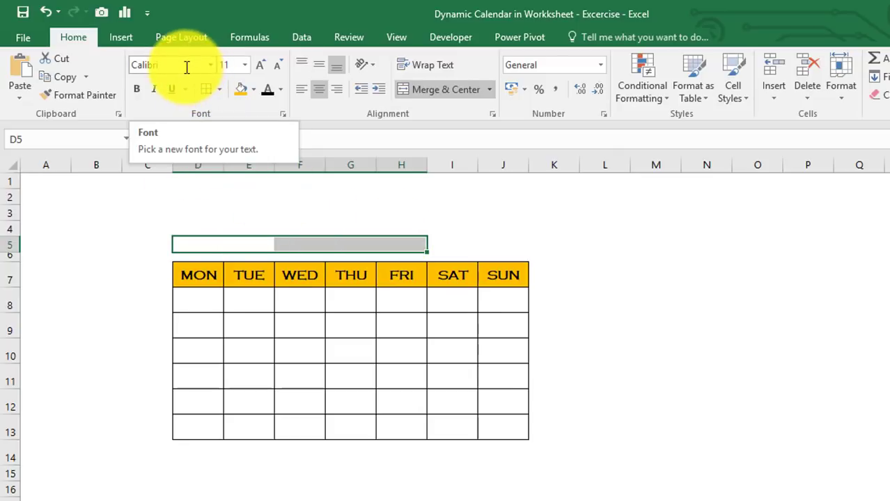
click(162, 70)
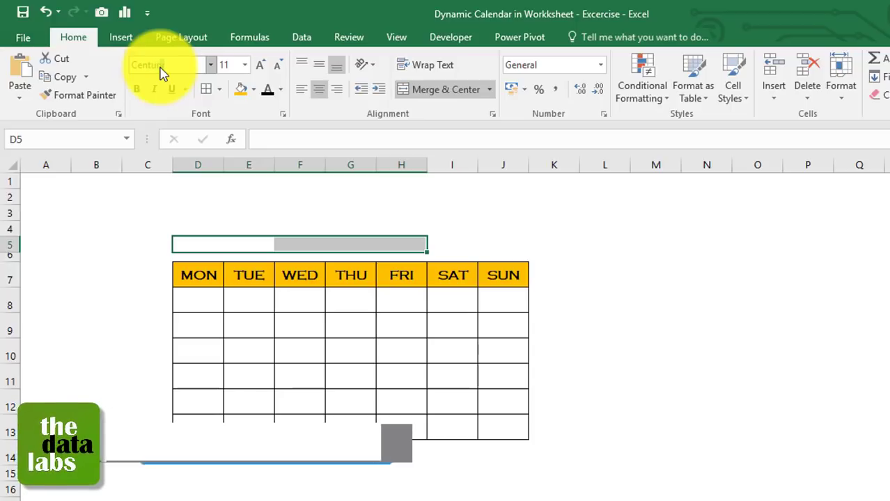
key(Tab)
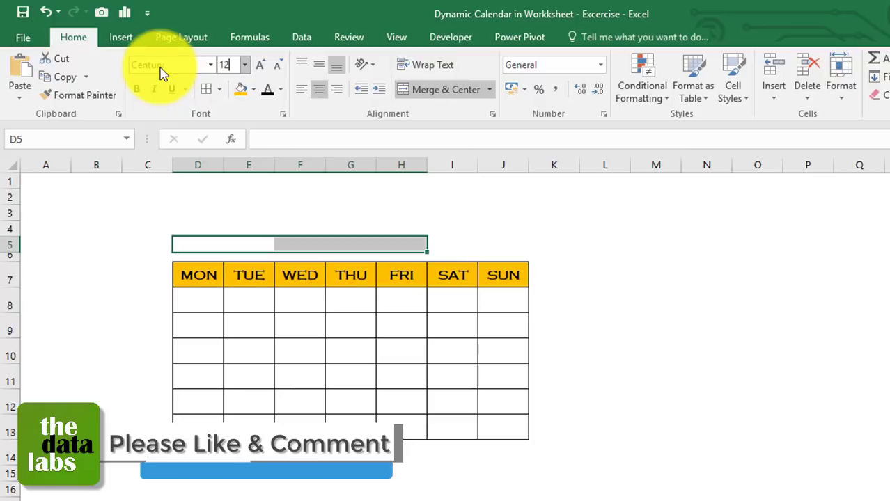
click(317, 85)
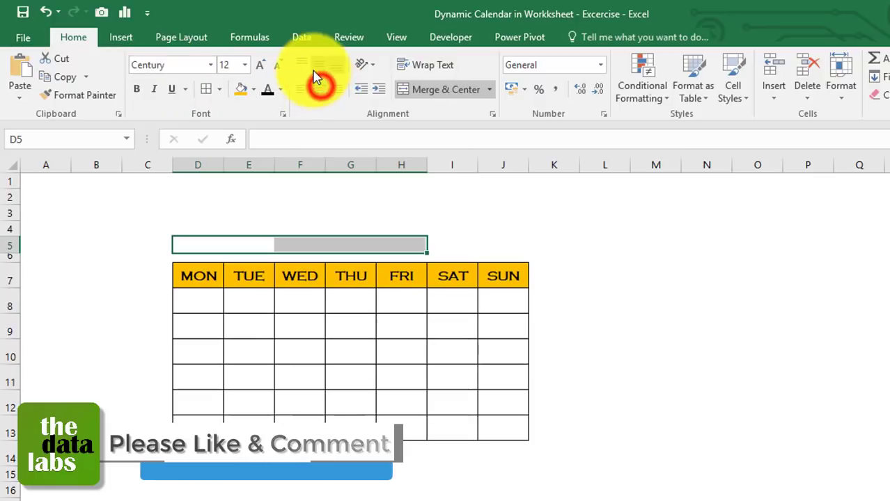
click(315, 69)
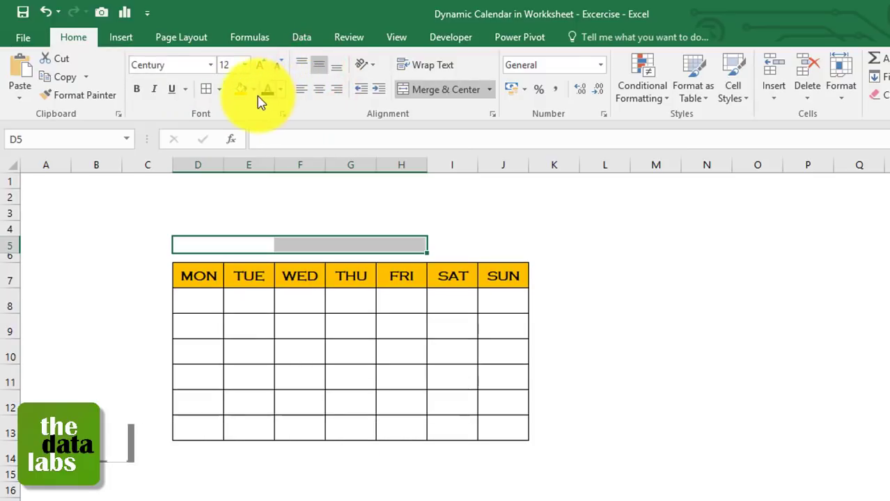
click(320, 88)
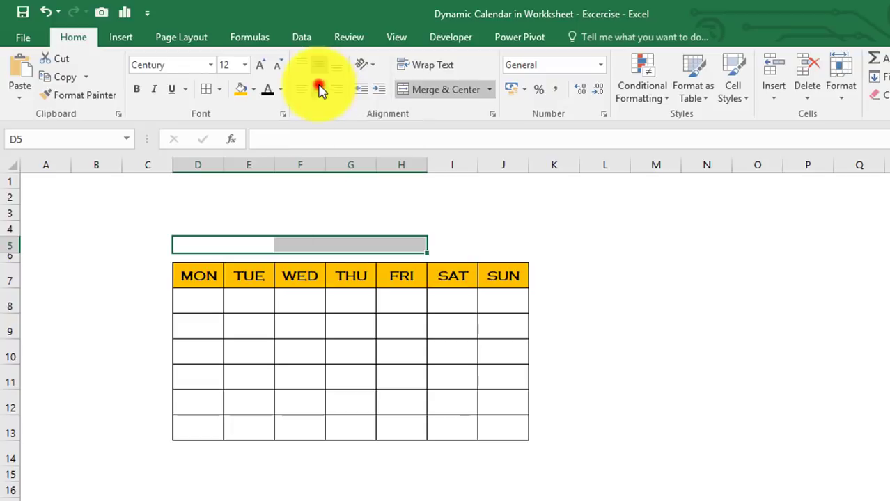
click(255, 91)
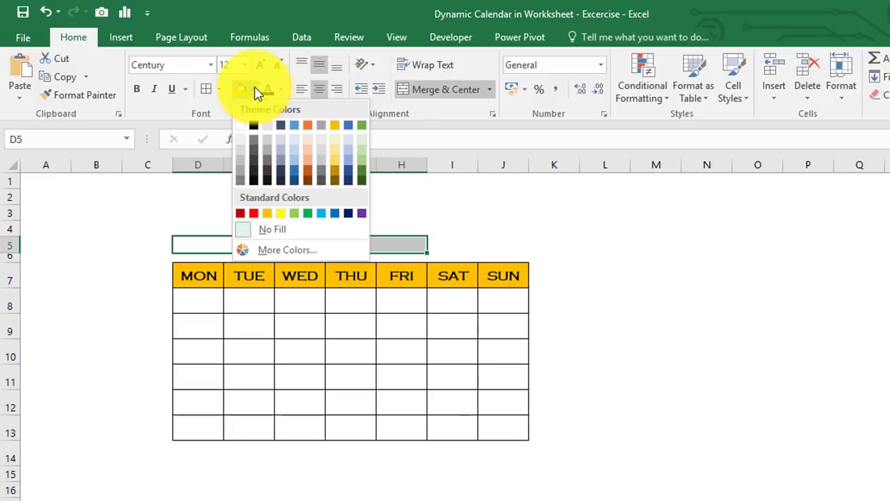
Fill D5:H5 with Gold, Accent 4, Lighter 80% and enter 2019 in year cell D5.
click(333, 142)
drag(205, 244, 246, 245)
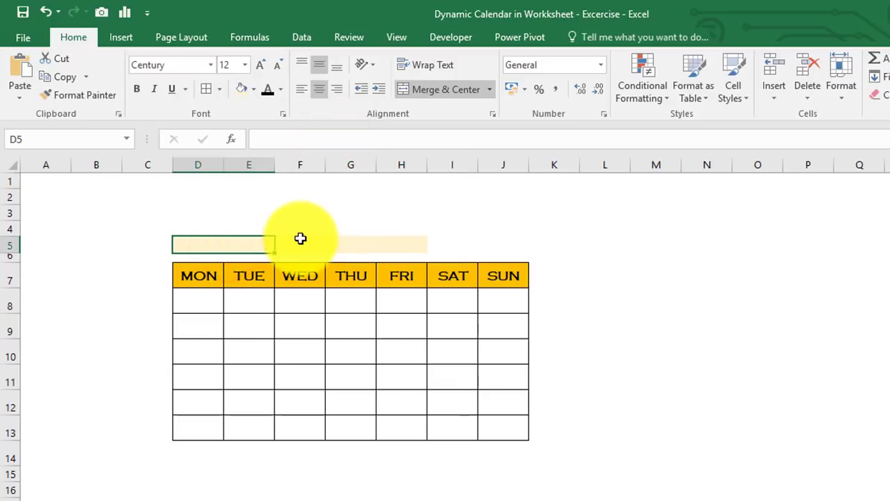
text(201)
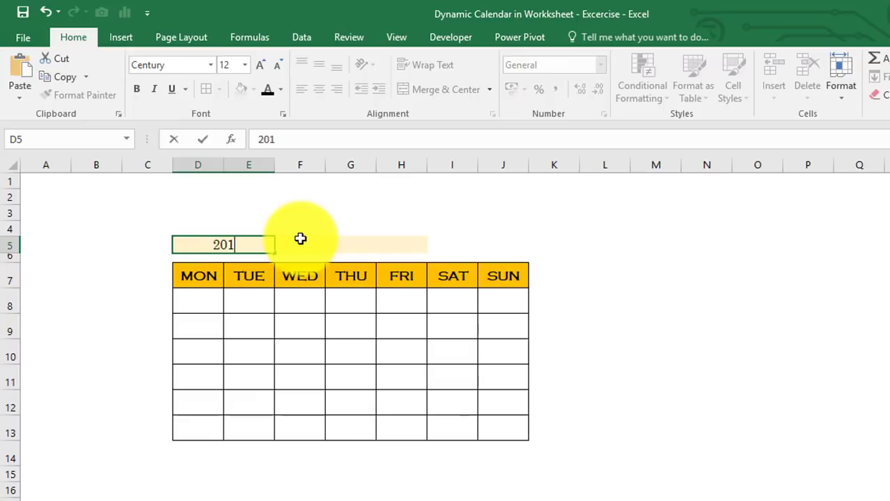
text(9)
key(Return)
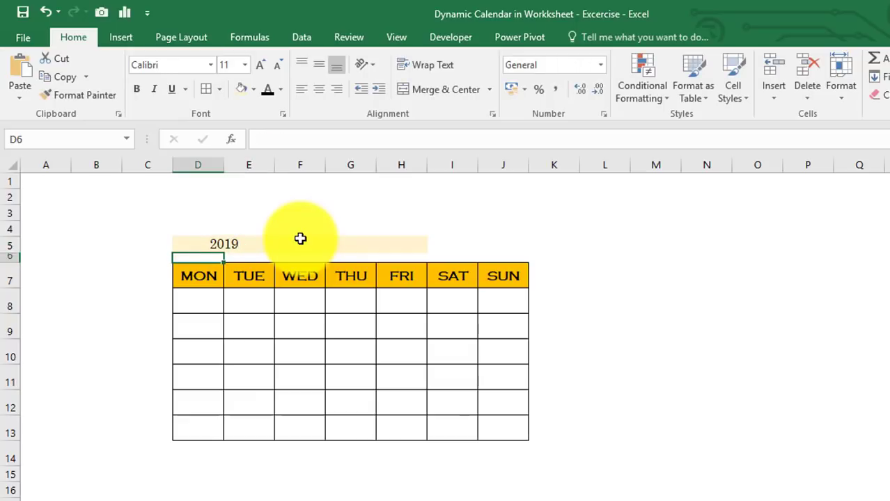
click(303, 241)
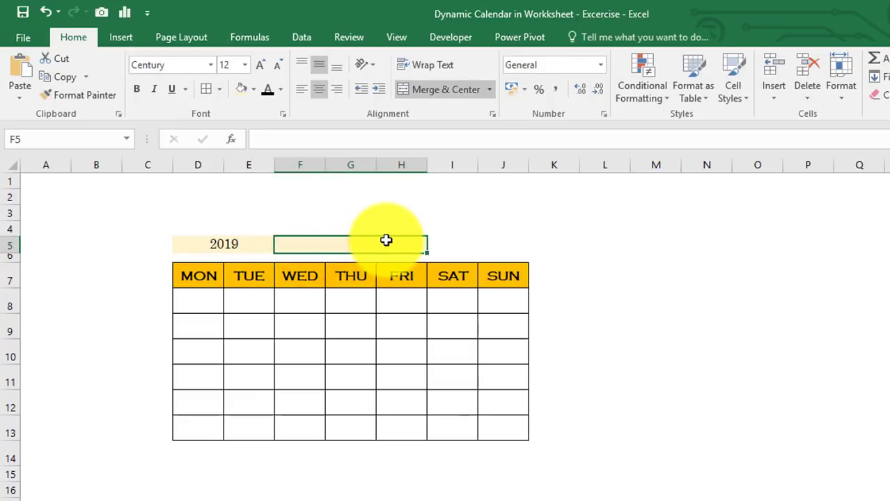
drag(216, 243, 342, 247)
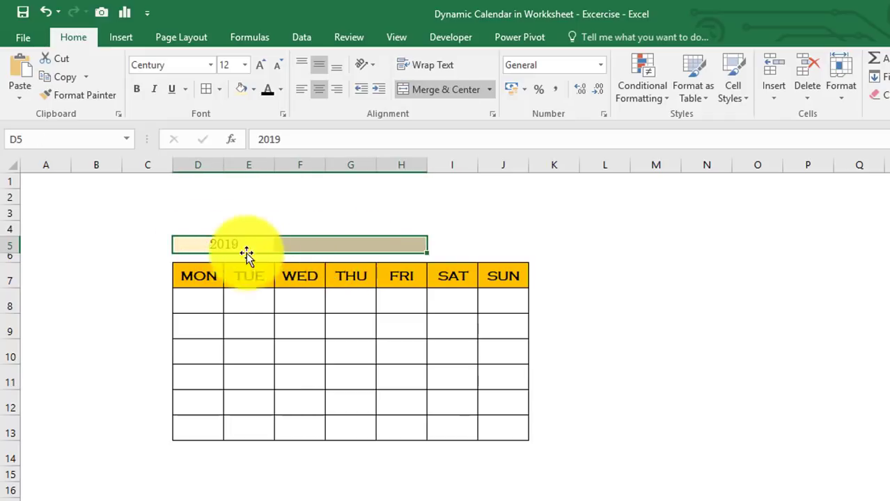
Give the D5:H5 header a blue solid bottom border in Format Cells.
key(ctrl+1)
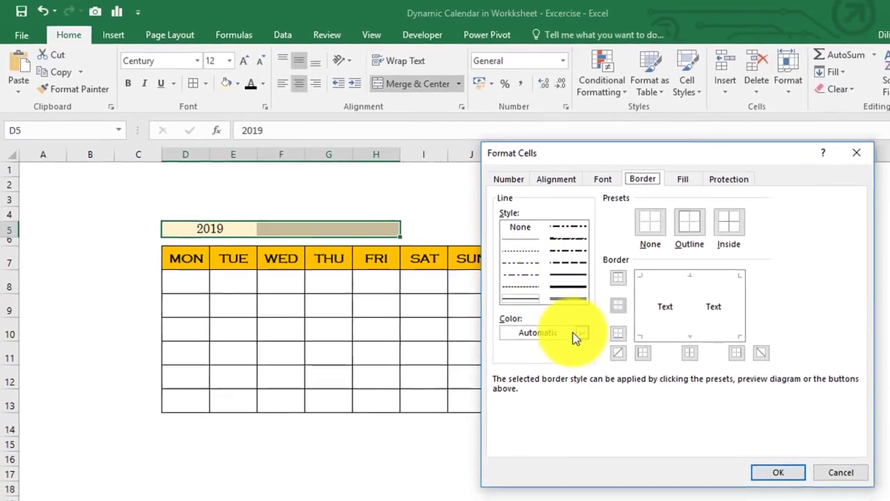
click(619, 354)
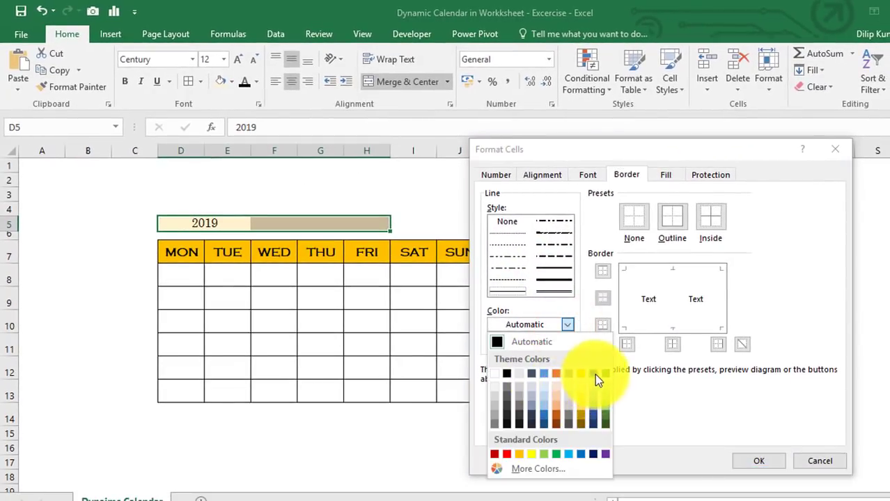
click(546, 372)
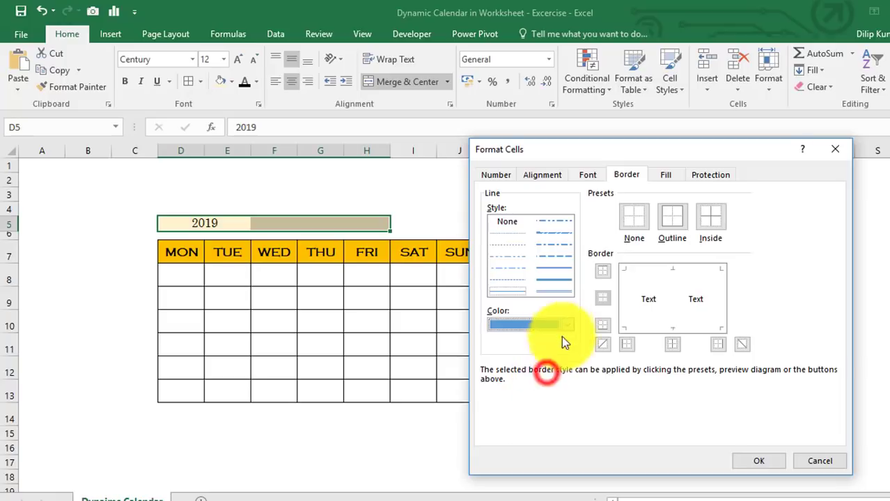
click(546, 288)
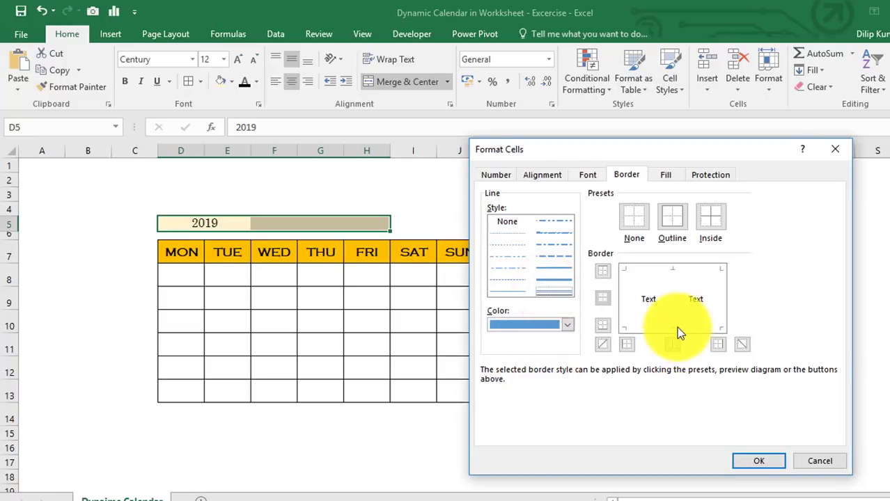
click(748, 461)
click(616, 376)
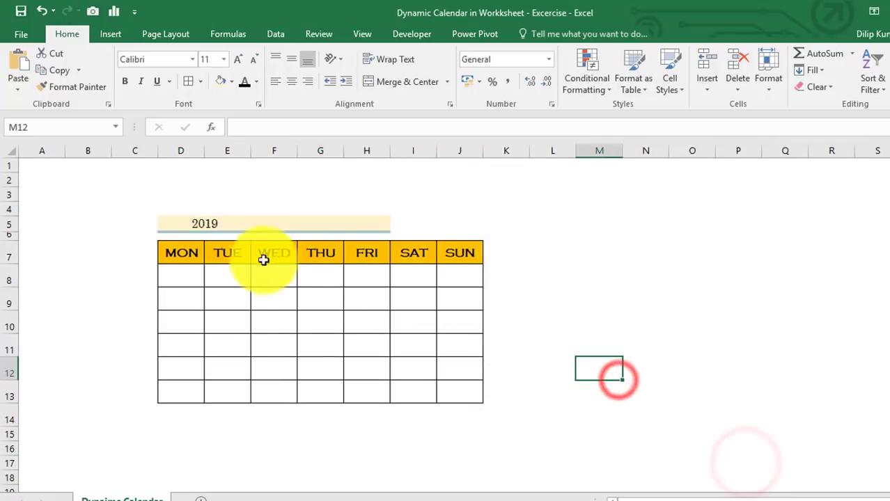
click(260, 227)
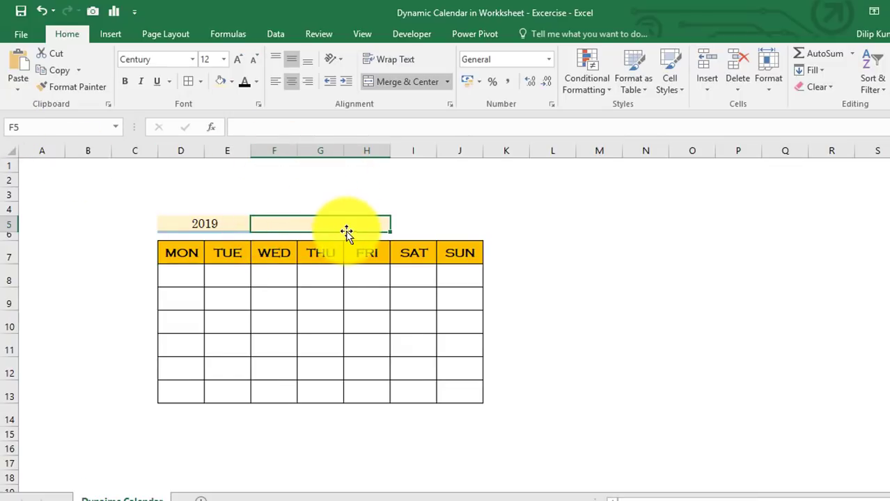
Add a dotted, Automatic-colour left border to the merged F5:H5 cell.
key(ctrl+1)
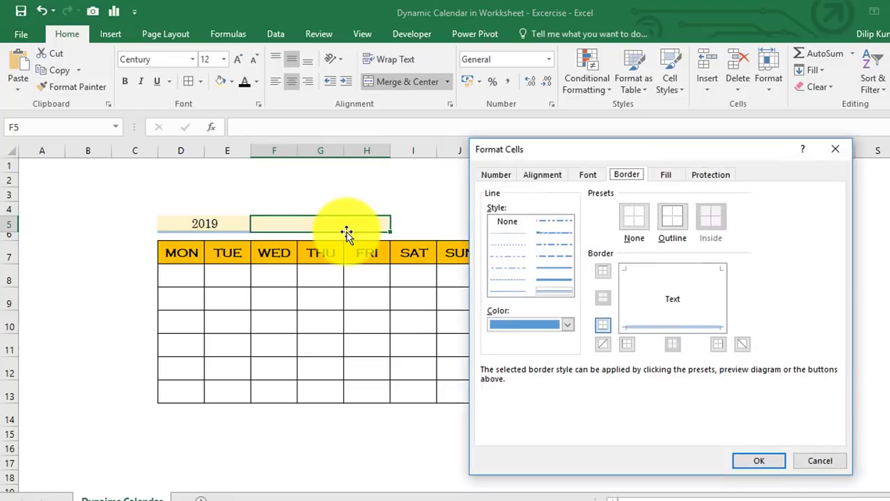
click(508, 243)
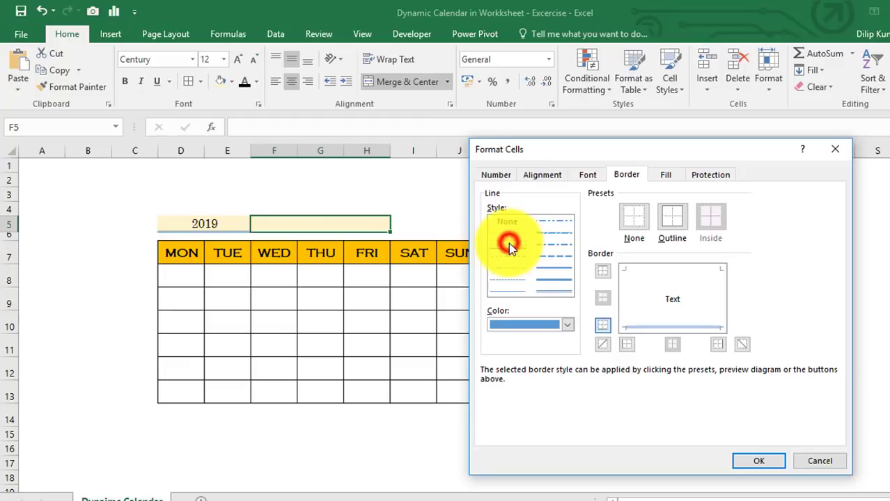
click(563, 326)
click(501, 339)
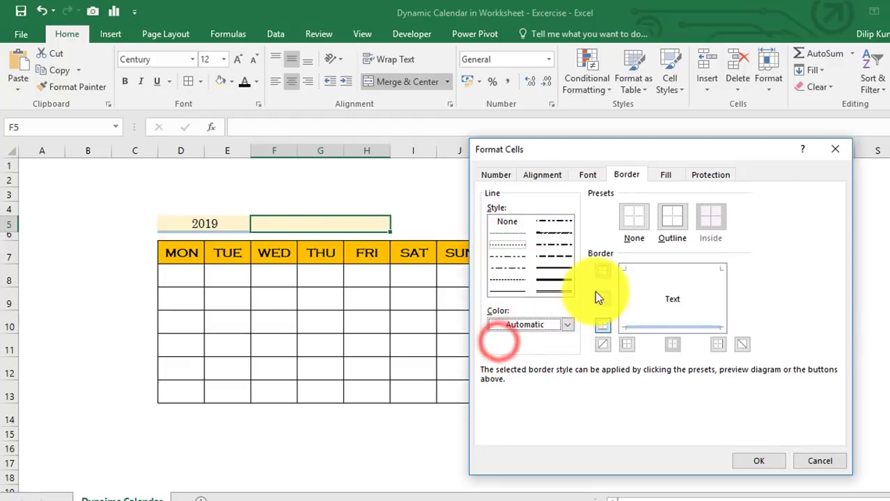
click(621, 306)
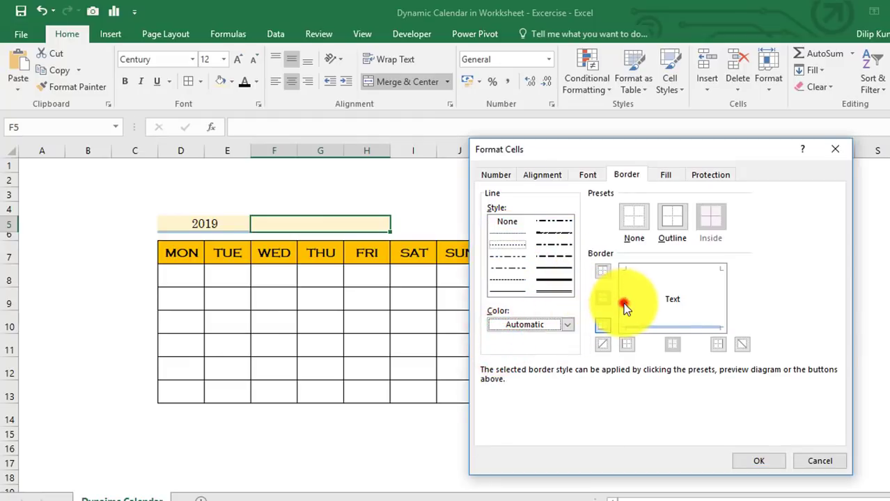
click(757, 463)
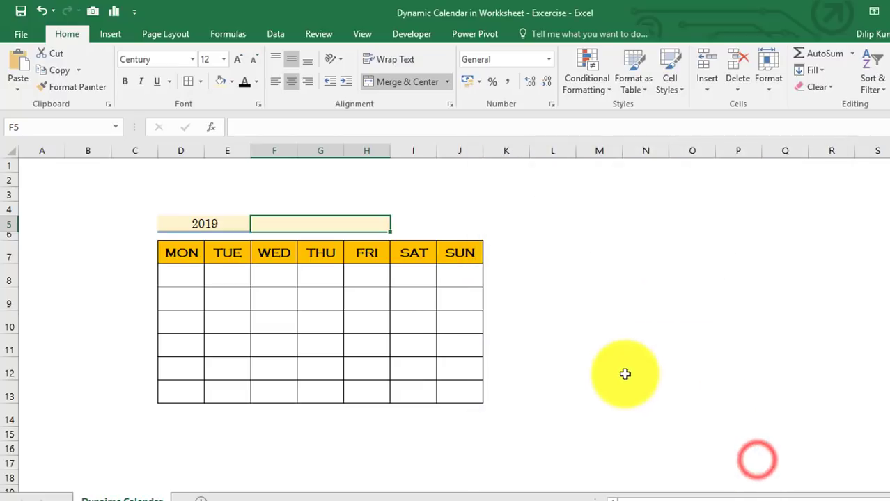
click(625, 374)
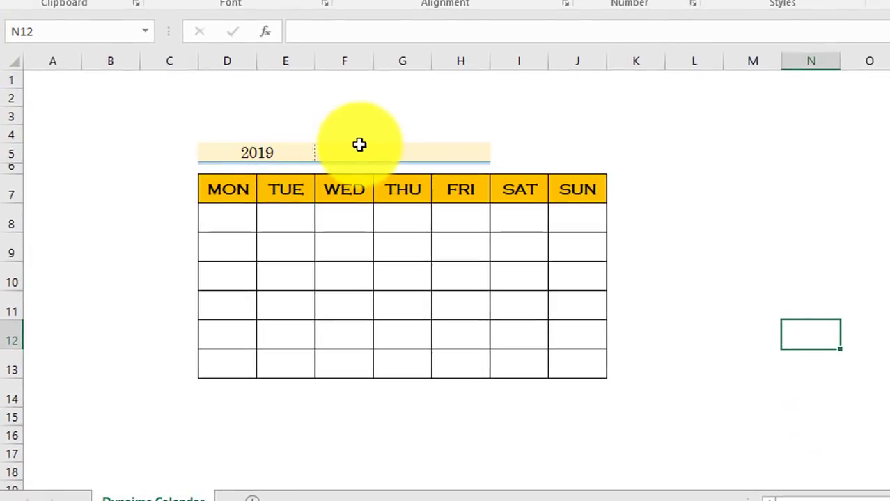
click(384, 152)
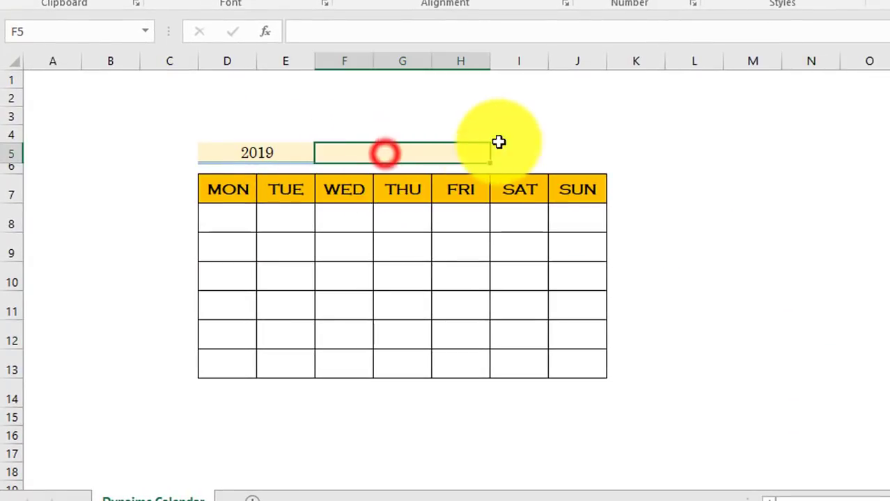
Enter JANUARY in B7 and fill it down to DECEMBER in B18.
click(86, 194)
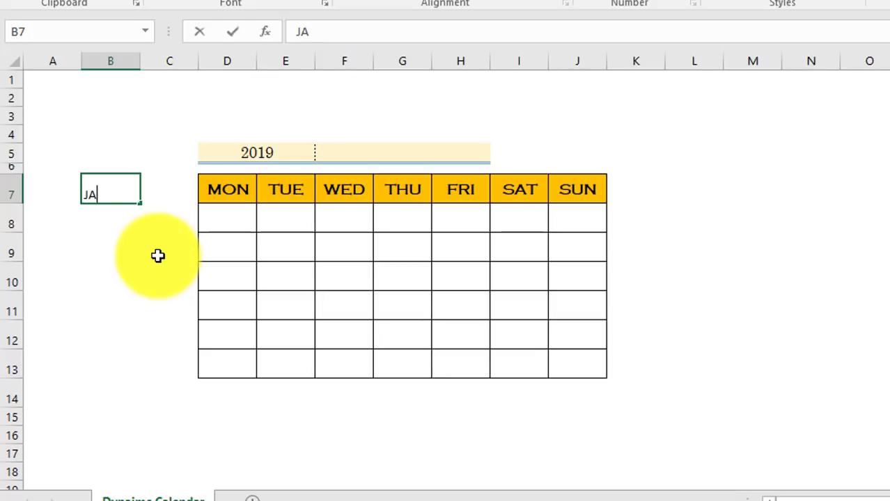
text(JANUARY)
key(Return)
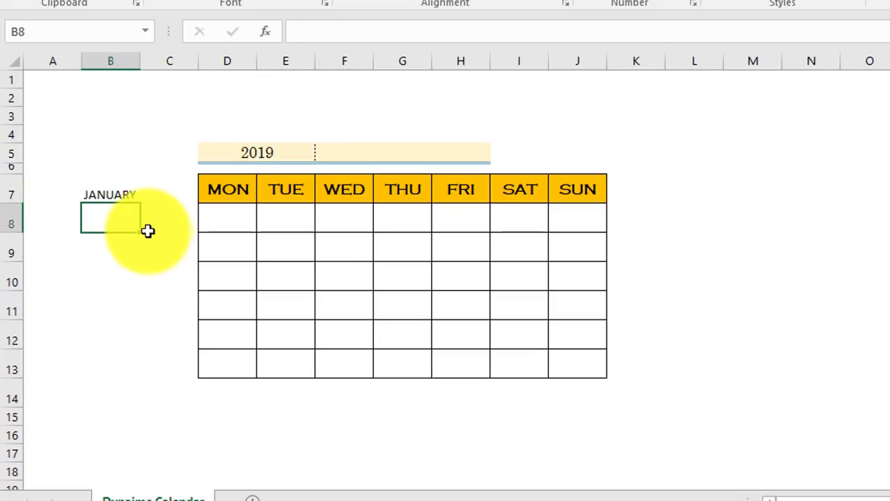
click(111, 192)
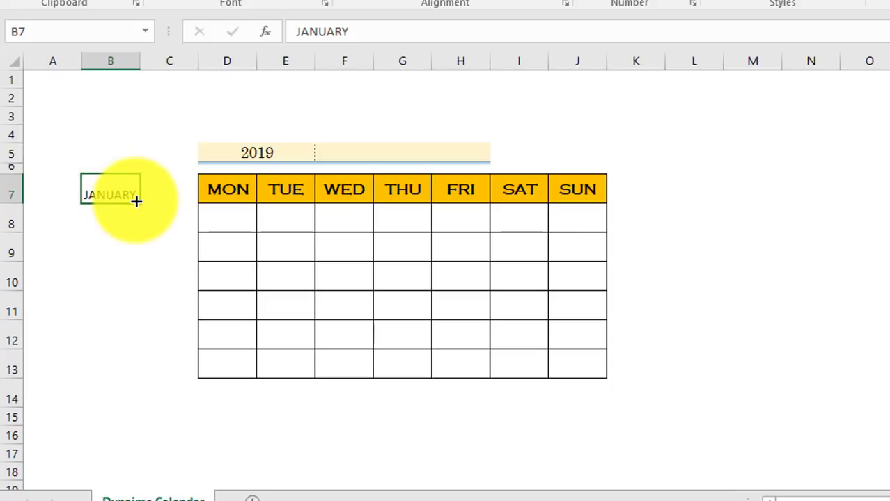
drag(141, 203, 133, 476)
click(163, 417)
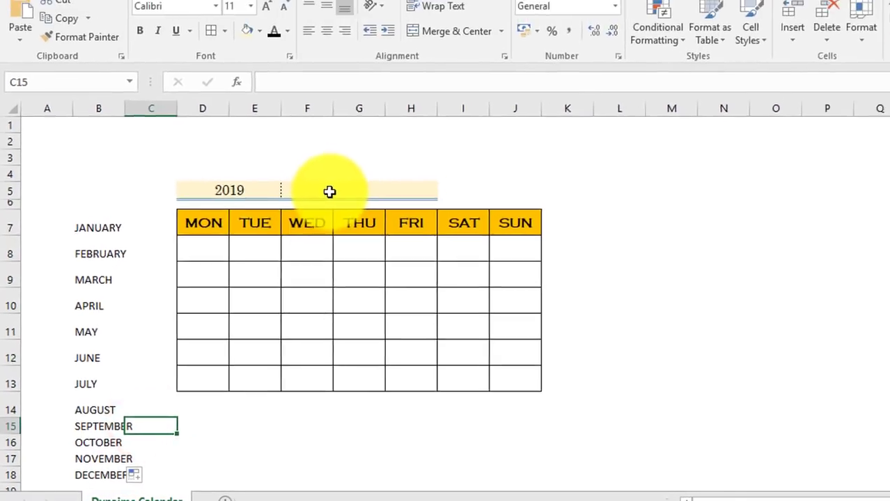
click(330, 191)
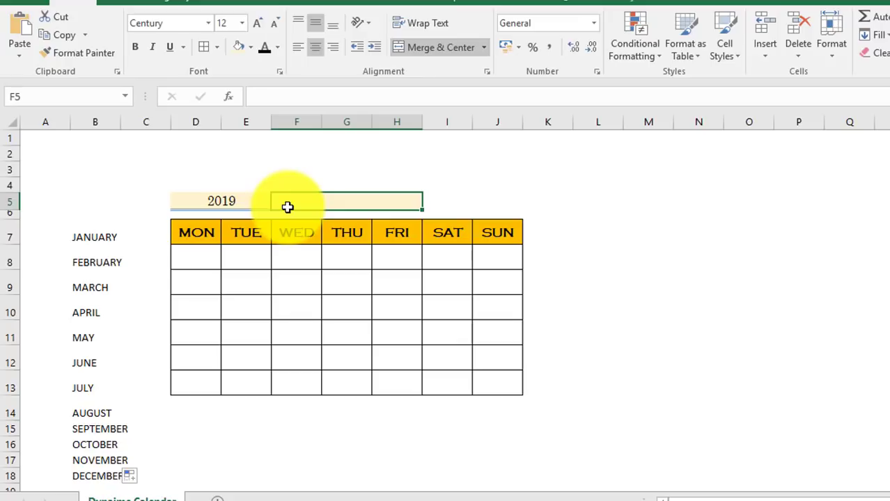
Set F5's data validation to a List with source $B$7:$B$18.
key(alt+d)
key(l)
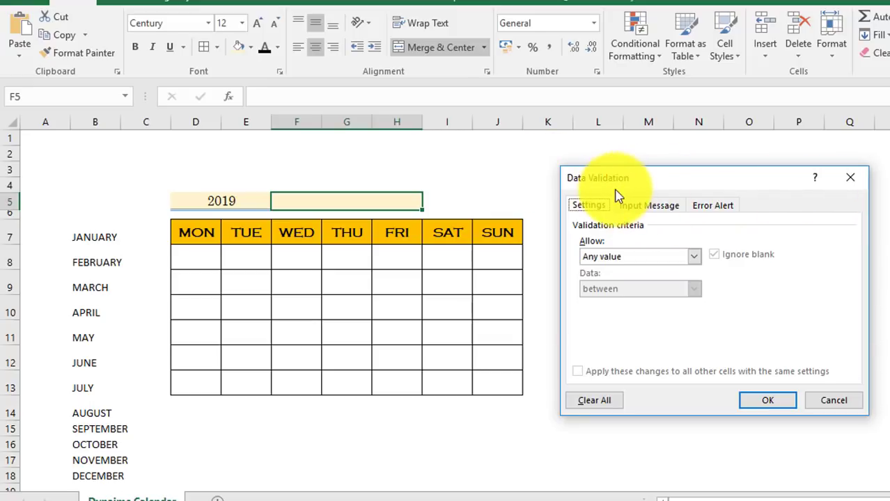
click(588, 209)
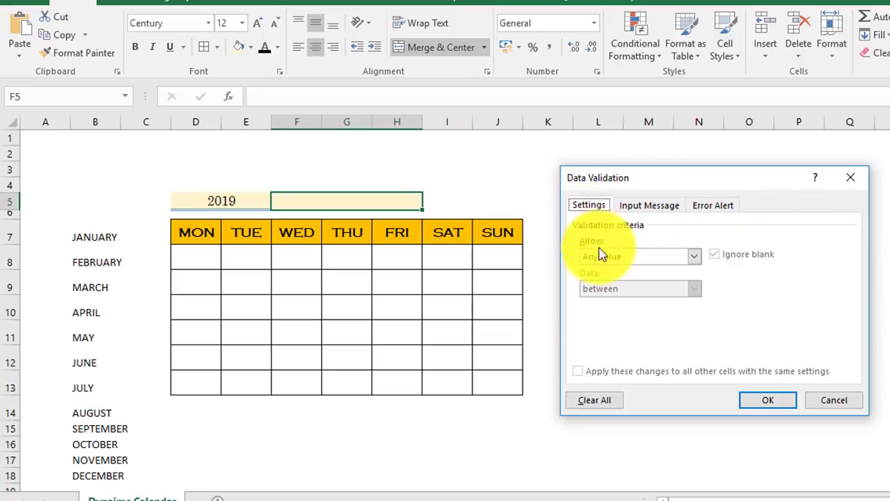
click(607, 257)
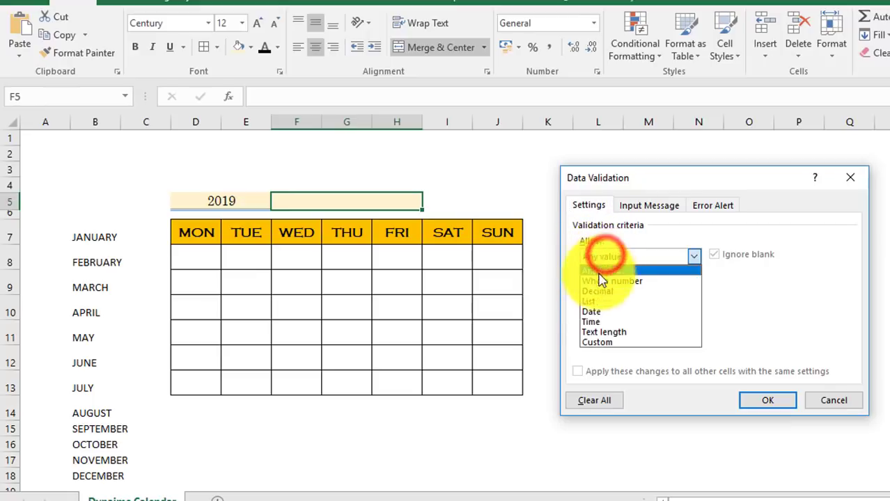
click(589, 302)
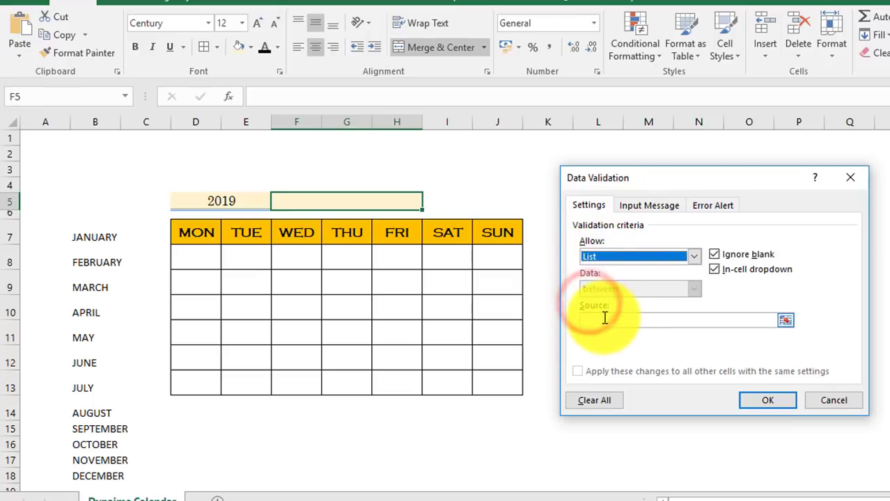
click(601, 320)
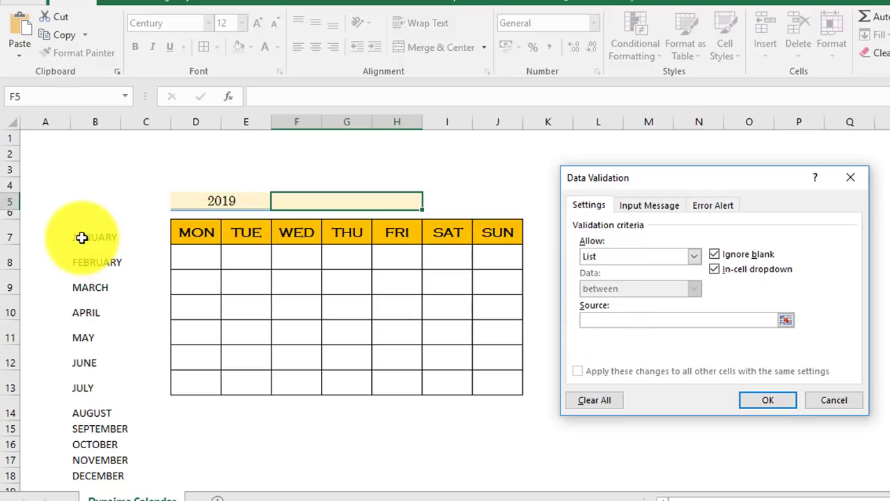
drag(81, 237, 75, 473)
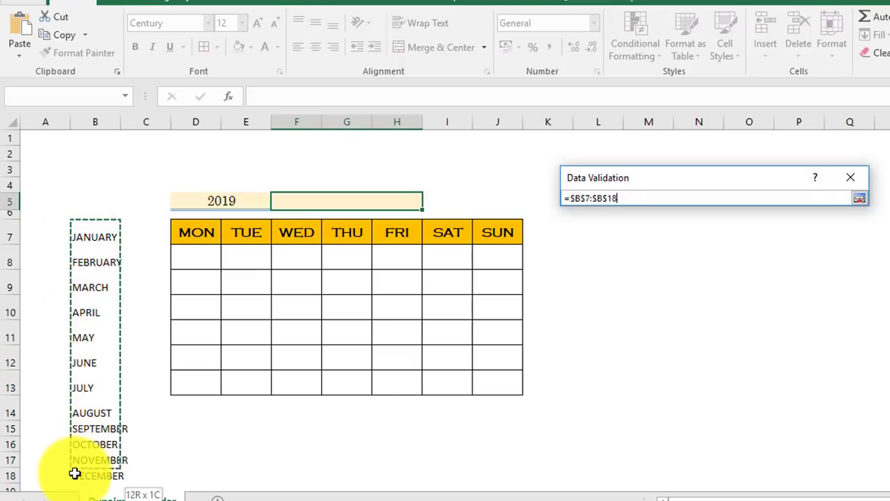
click(752, 402)
click(578, 304)
Pick MAY from F5's month dropdown.
click(380, 203)
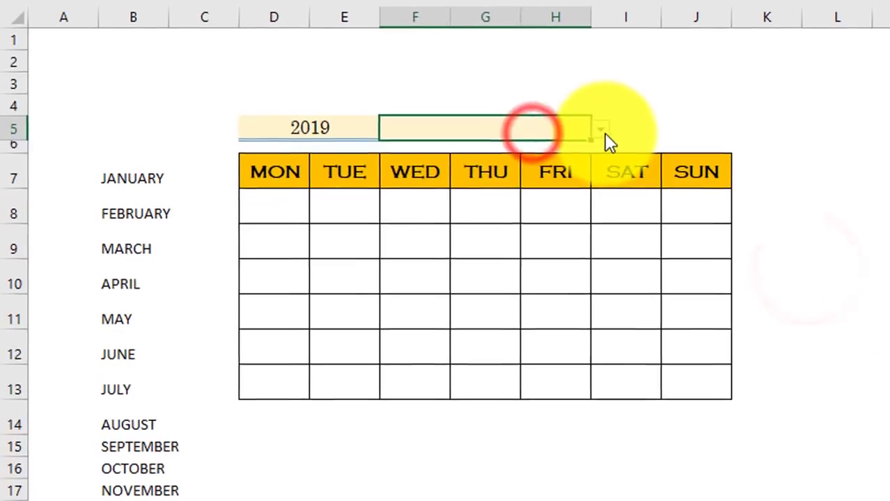
click(601, 129)
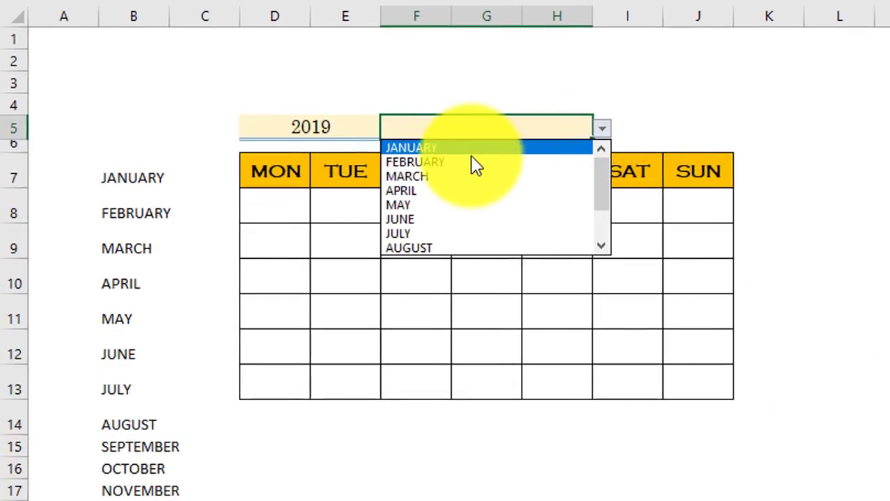
click(441, 203)
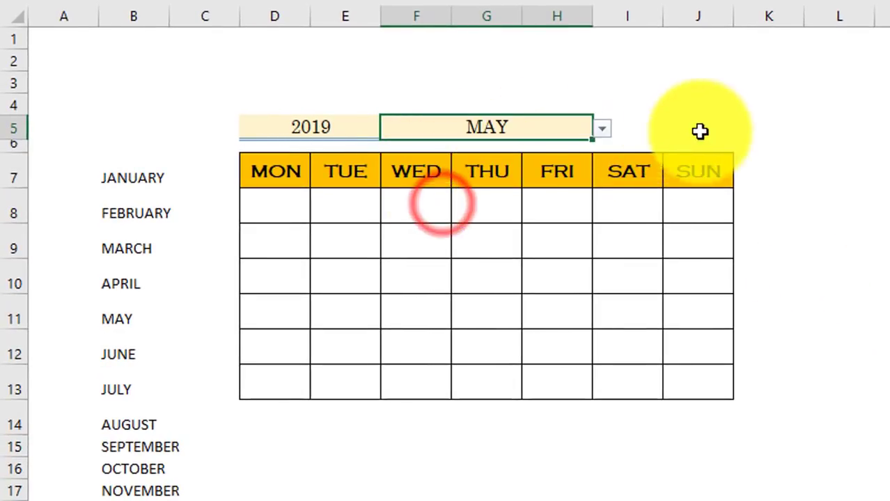
click(664, 132)
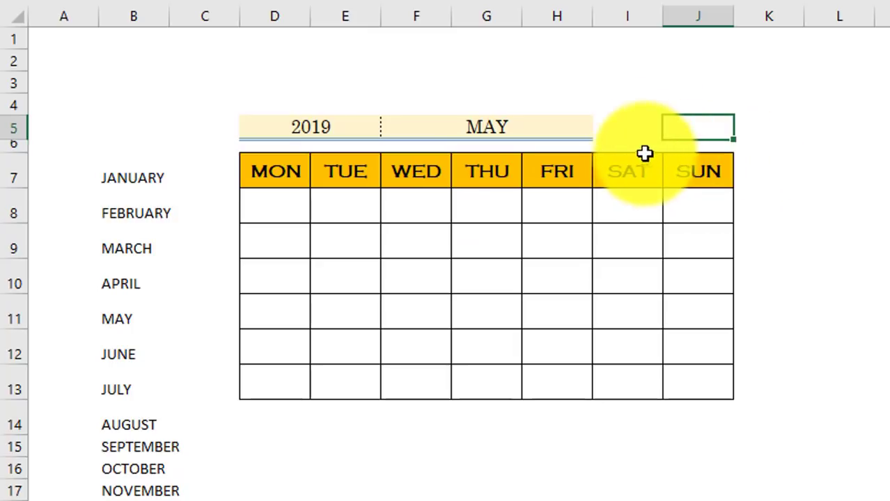
Start I5's formula as =DATE( using the 2019 year cell $D$5.
click(629, 128)
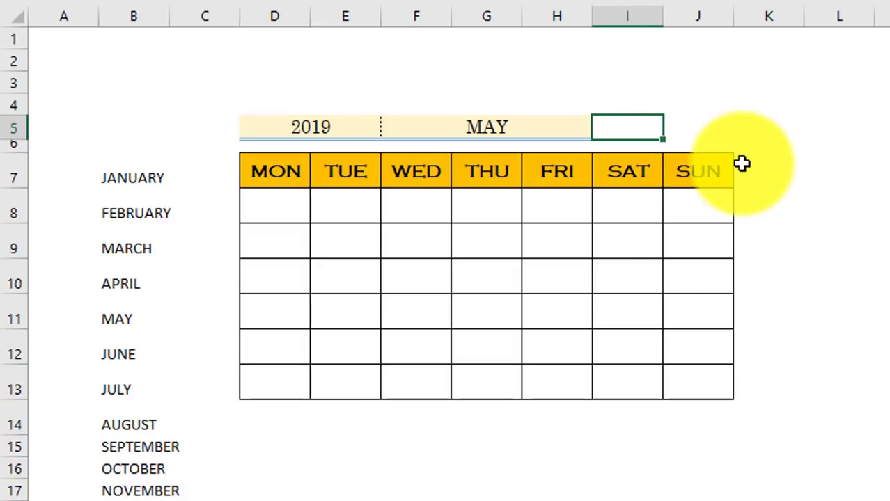
text(=DATE()
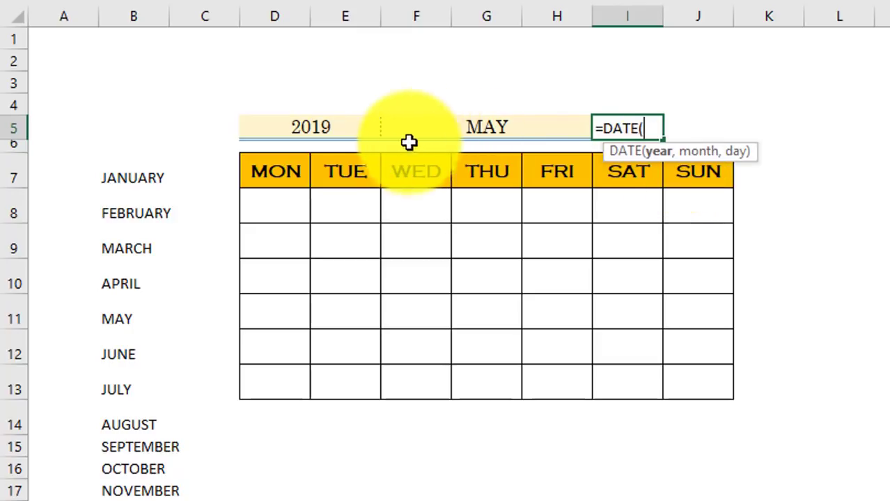
click(343, 127)
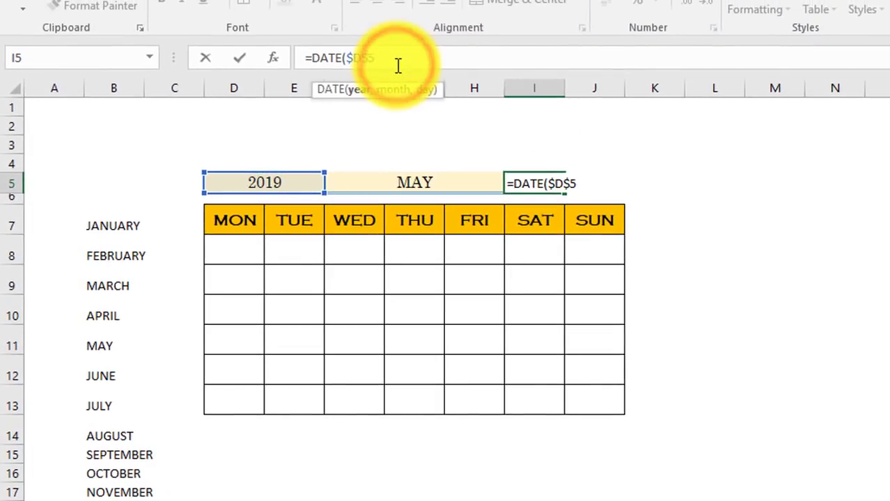
click(398, 66)
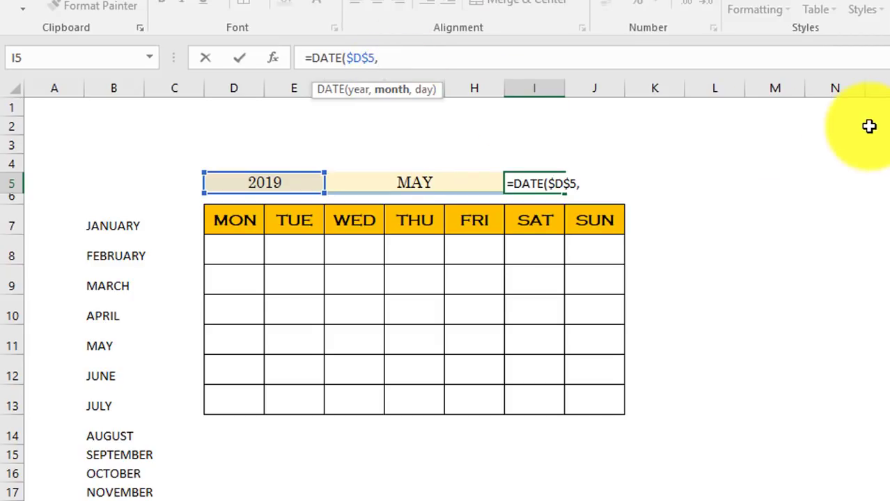
Add MATCH($F$5,$B$7:$B$18,0) as the month argument, then the day argument.
text(, MA)
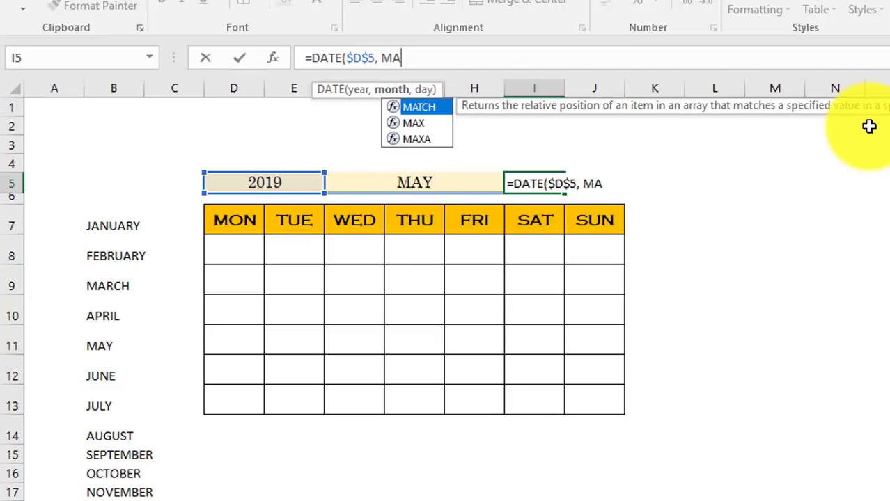
key(Tab)
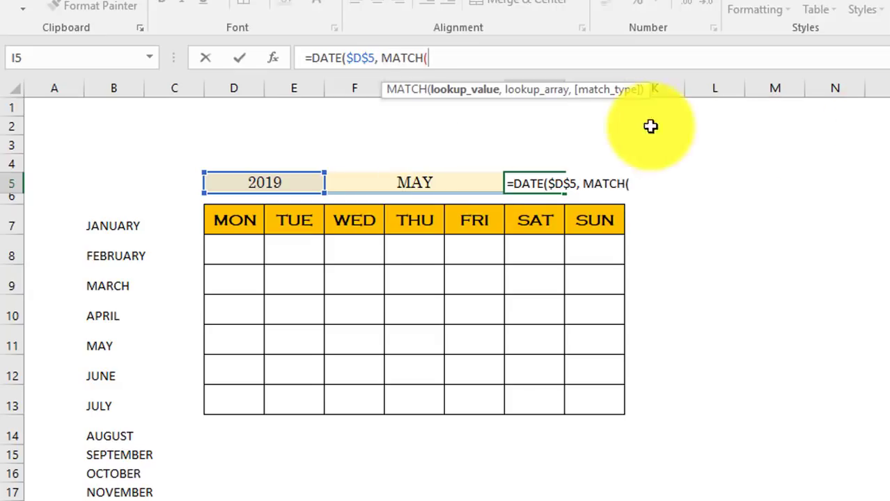
click(432, 181)
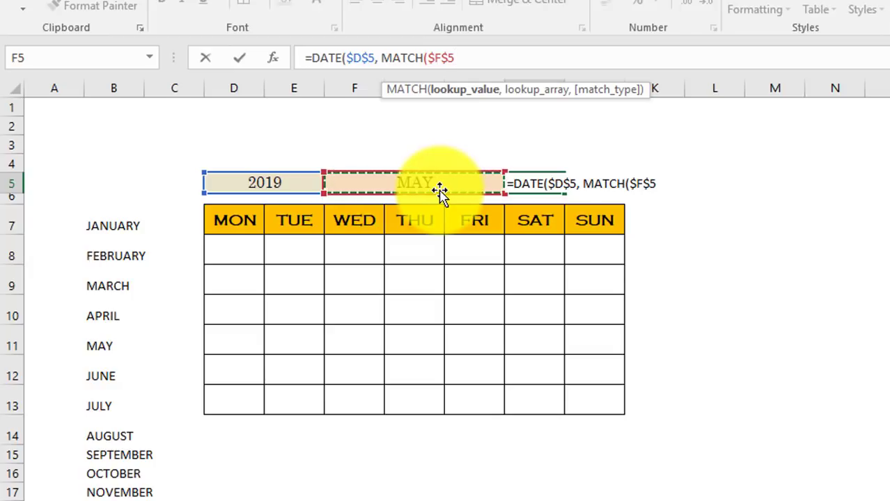
text(,)
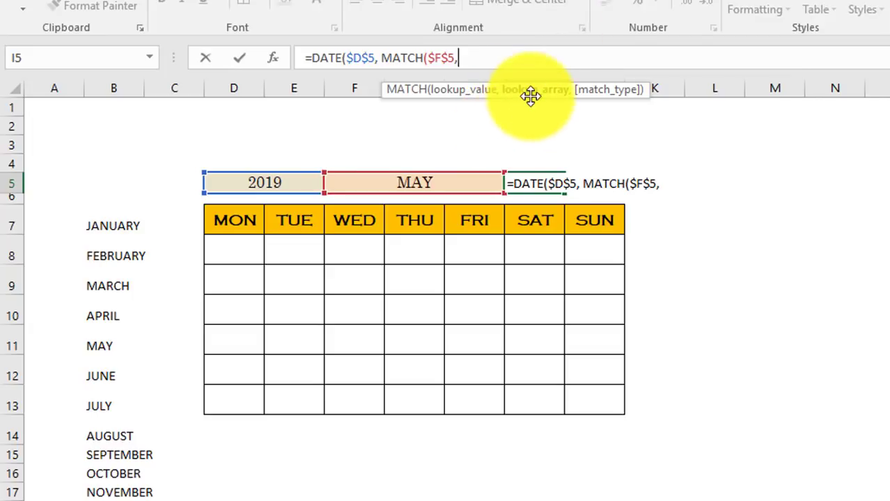
drag(121, 226, 118, 499)
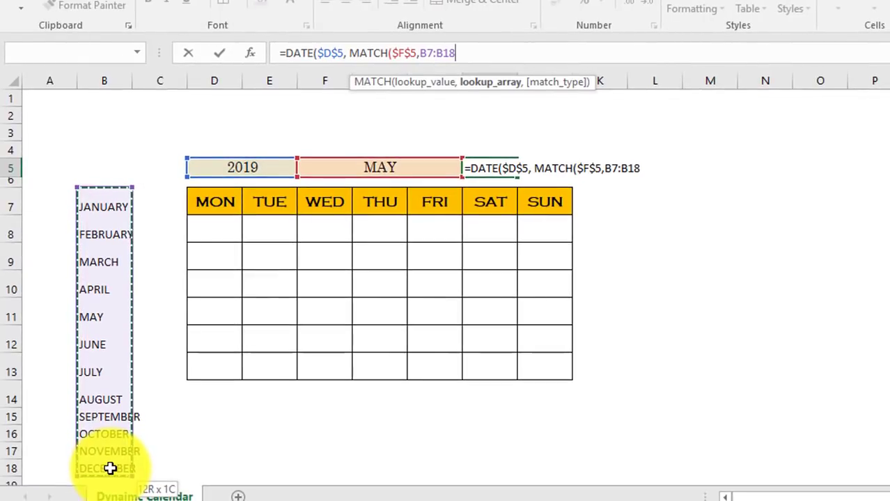
drag(110, 468, 112, 467)
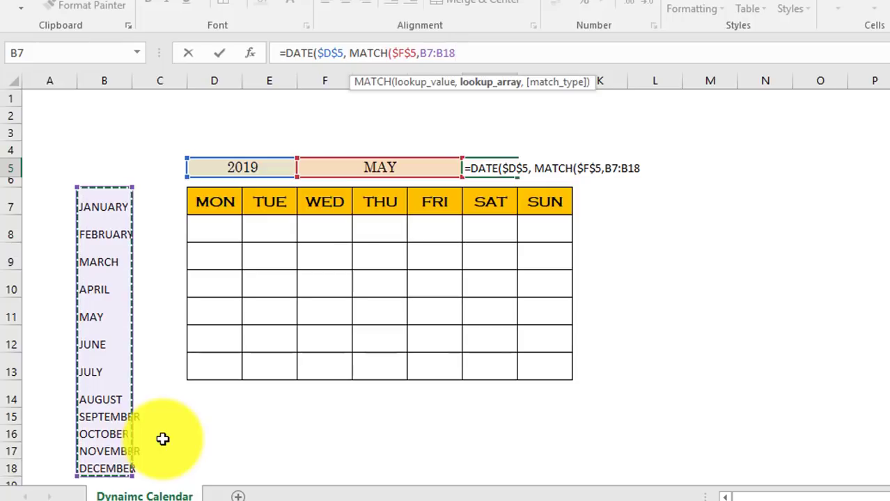
key(F4)
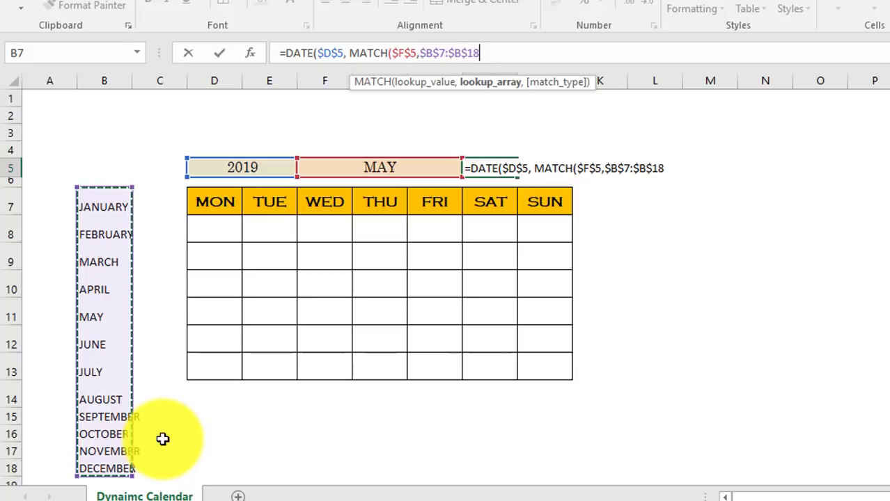
text(,)
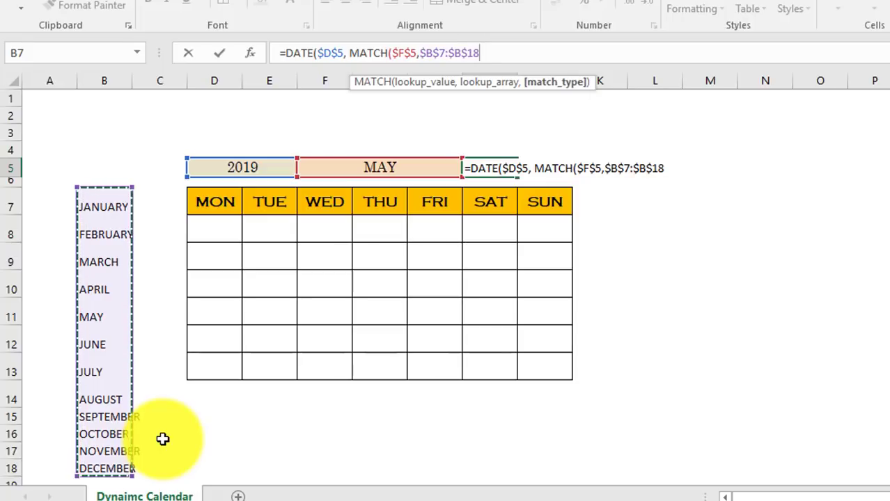
text(0)
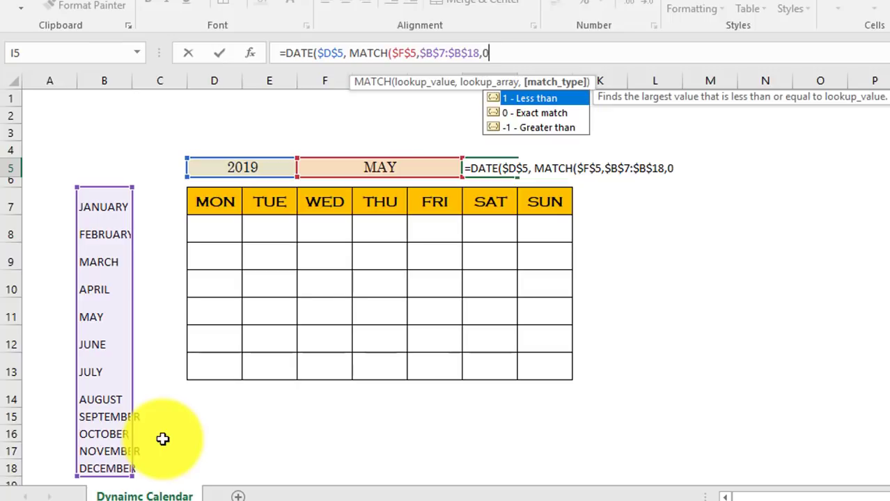
text())
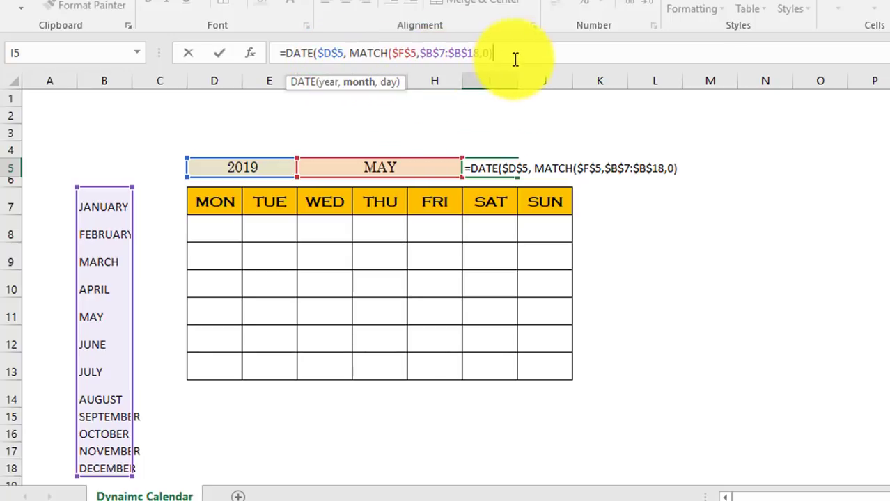
text(,1))
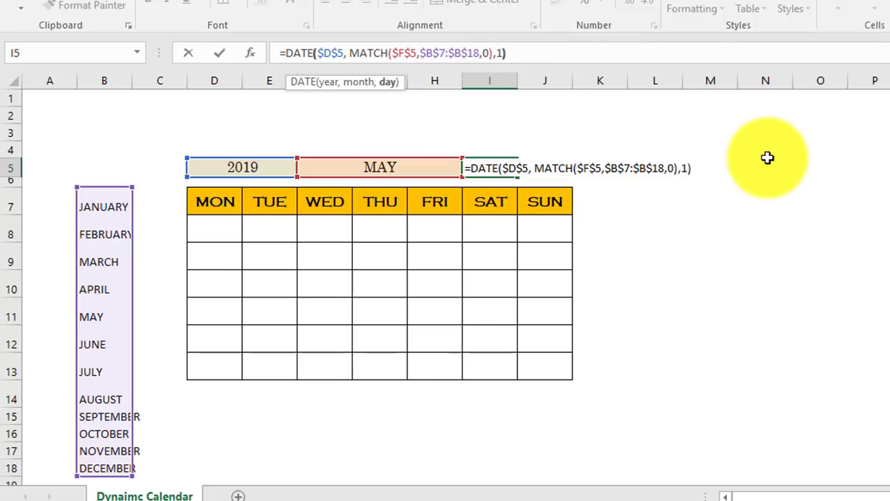
Commit I5's first-of-month formula, showing 01-May-19.
key(Return)
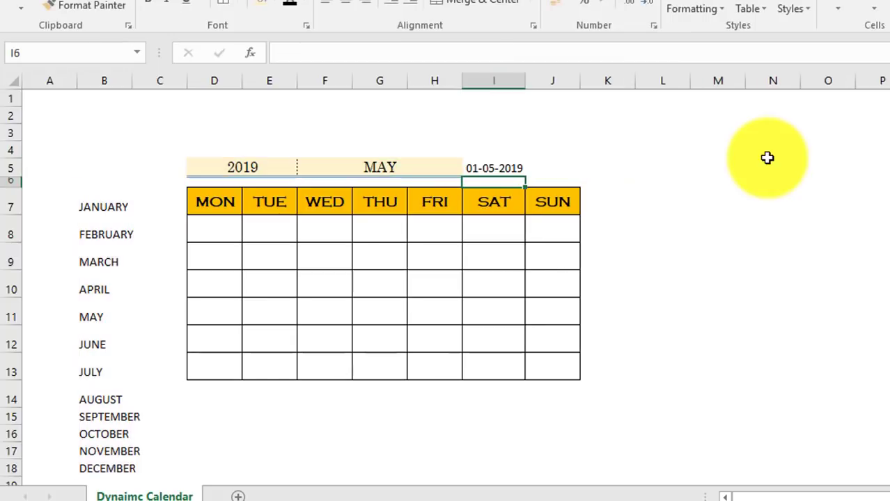
click(500, 171)
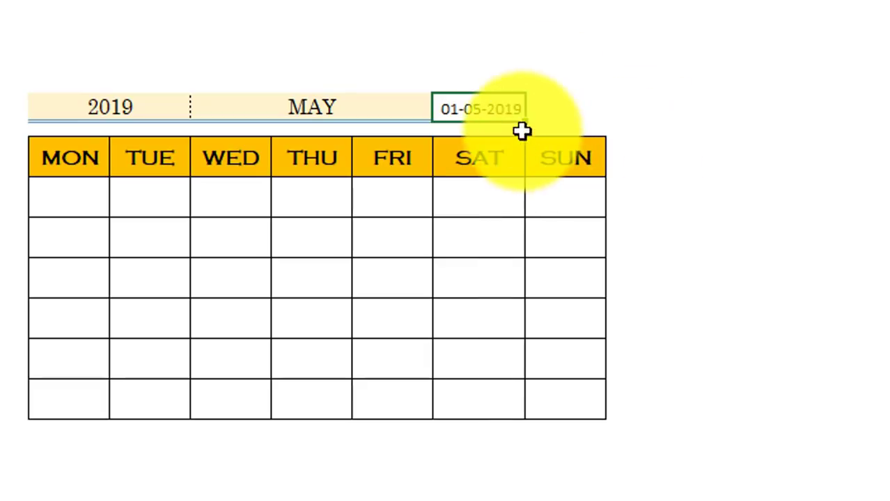
click(526, 10)
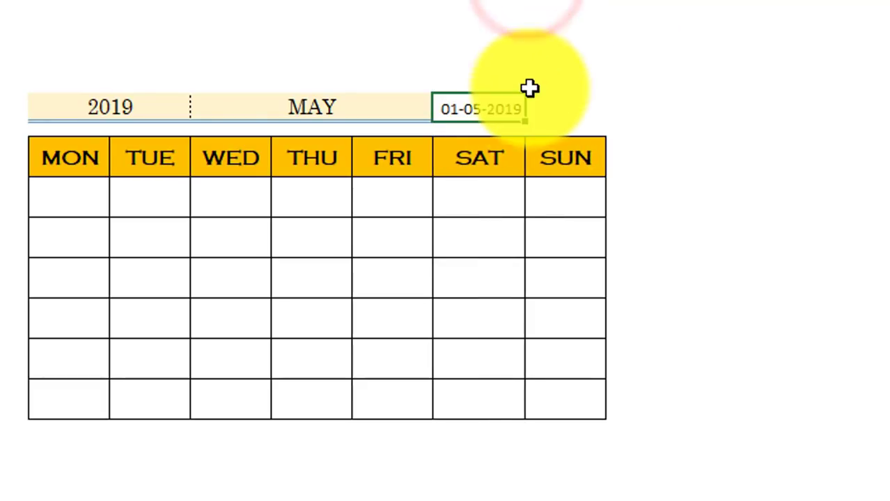
Enter =WEEKDAY($I$5,3) in J5, returning 2.
click(555, 113)
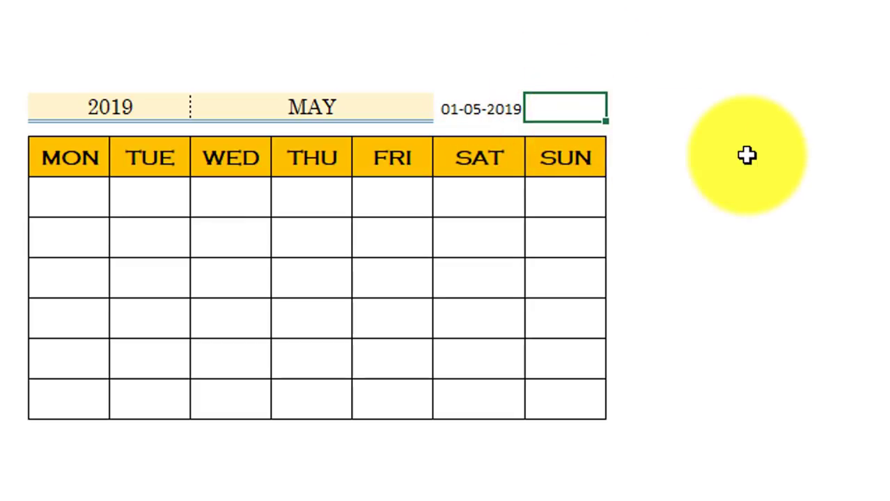
text(=WE)
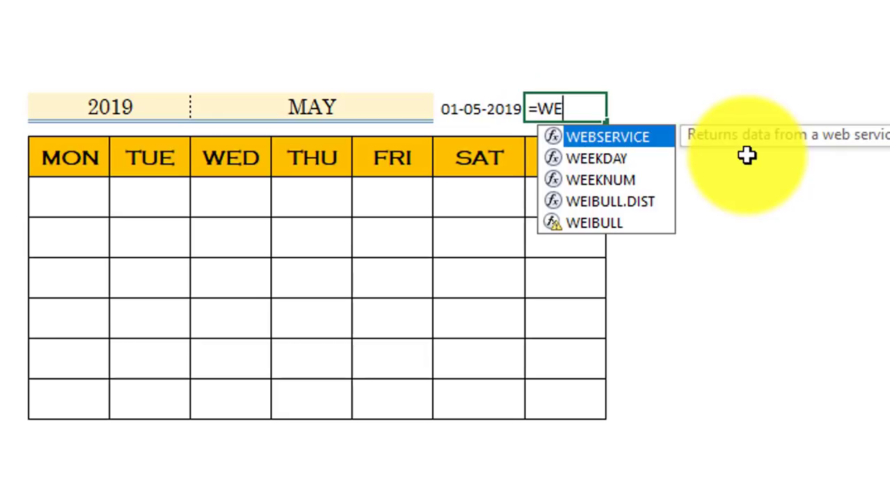
key(Down)
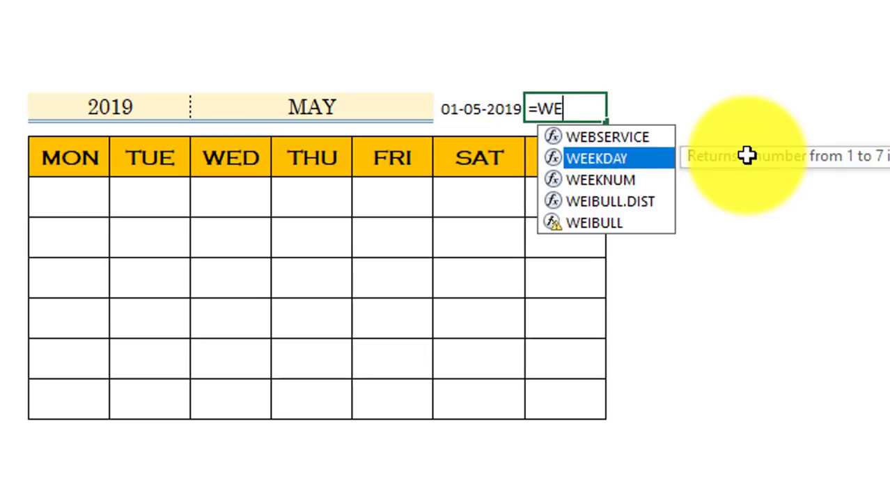
key(Tab)
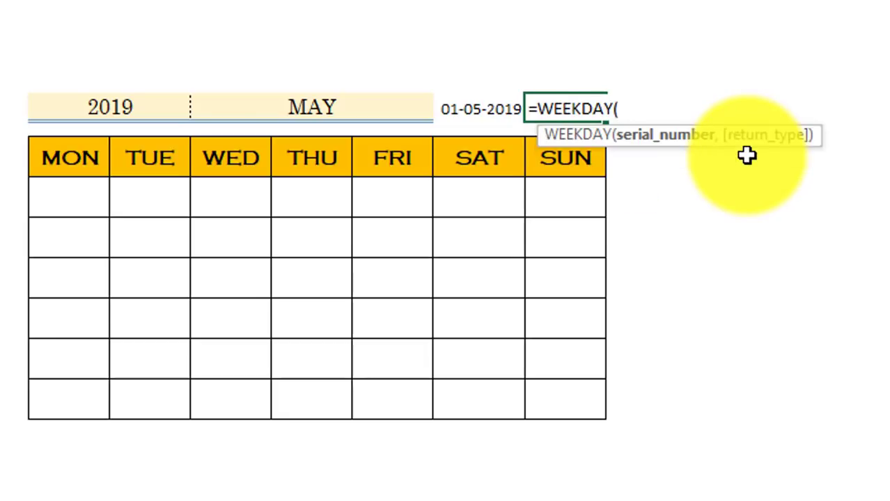
click(487, 109)
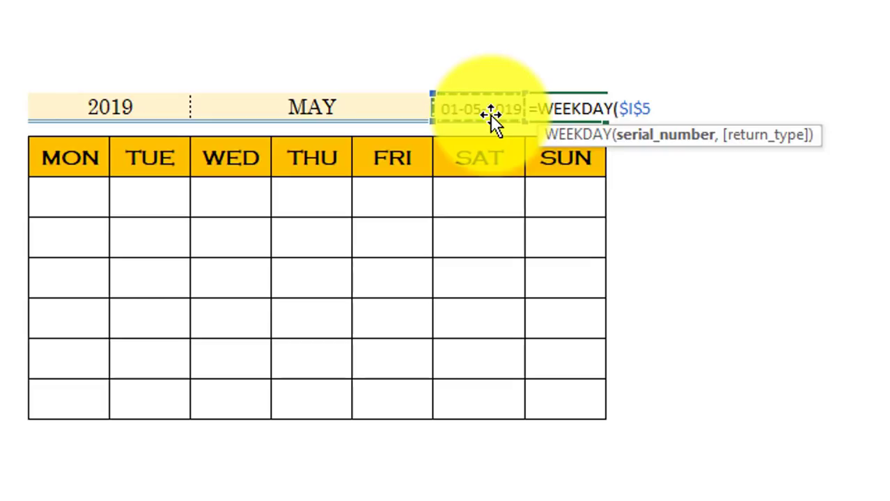
text(,)
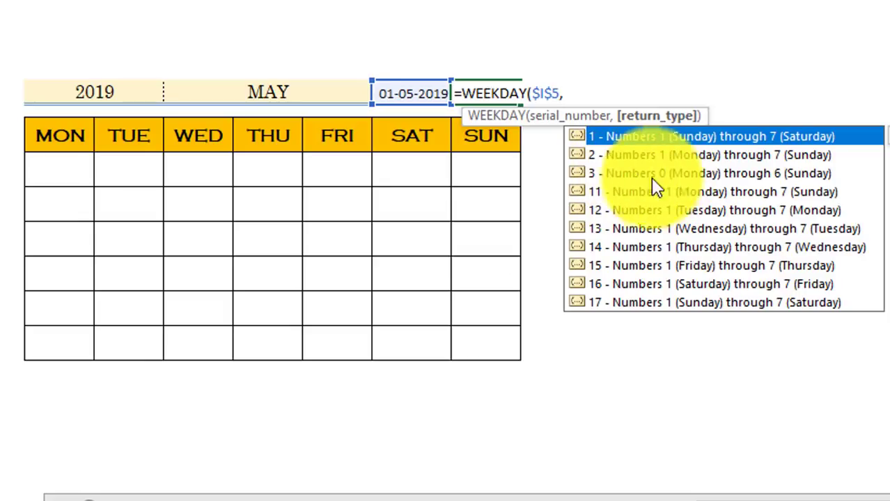
text(3))
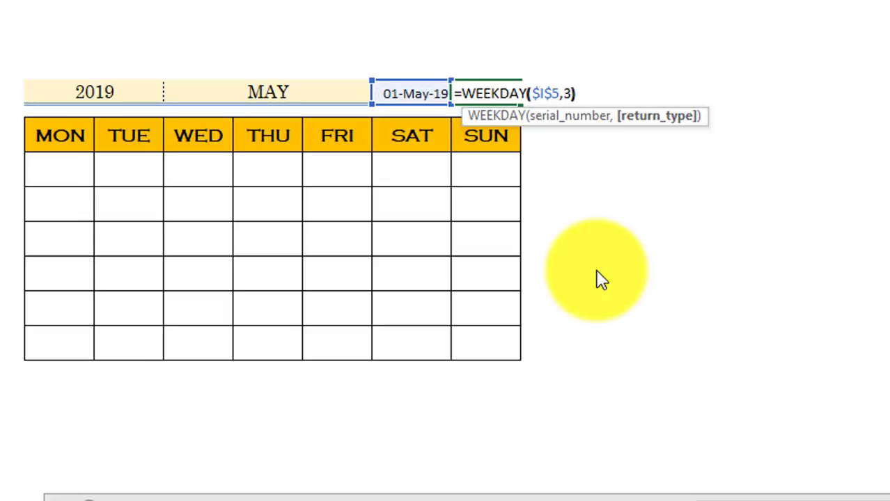
click(60, 170)
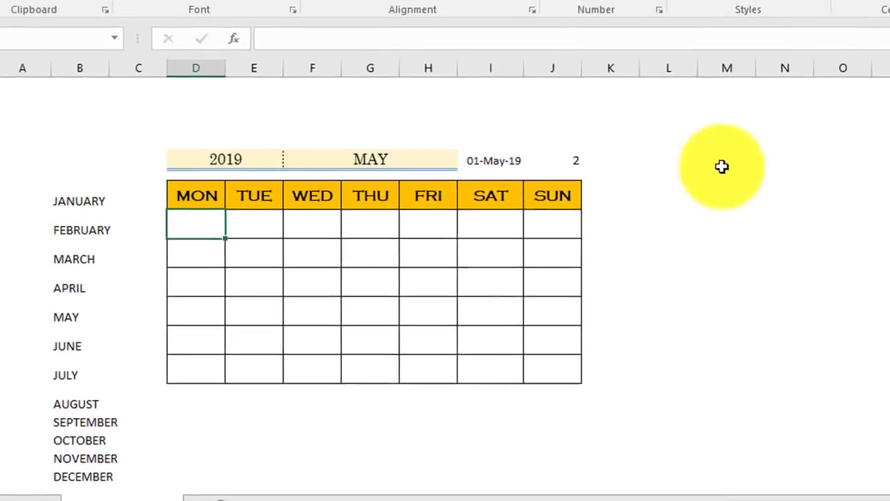
click(561, 164)
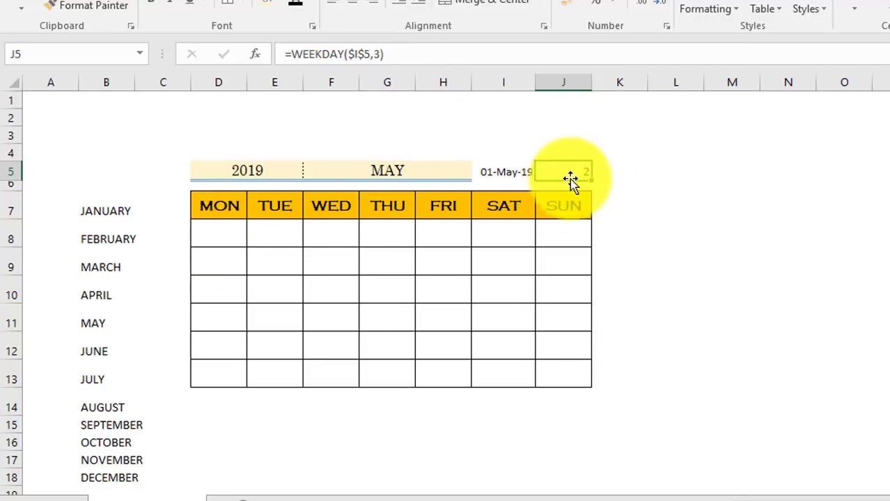
click(218, 237)
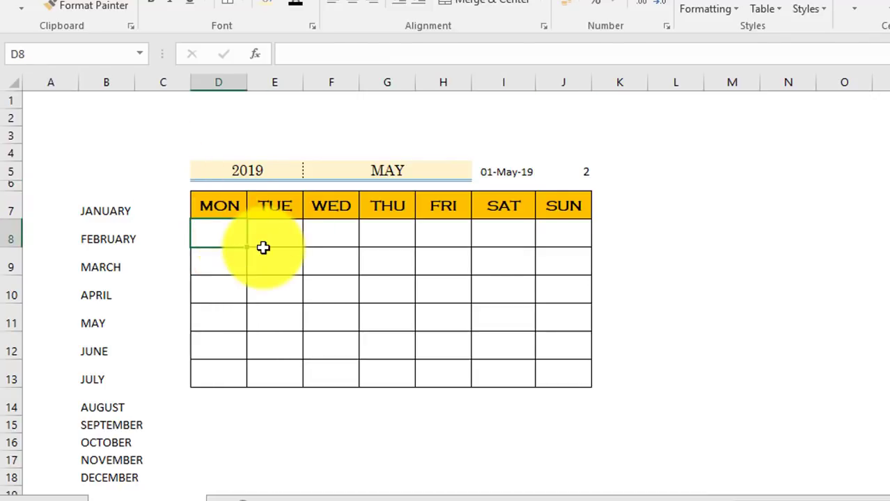
Set D8 to =$I$5-$J$5, giving 29-Apr-19, and begin E8's formula.
text(=)
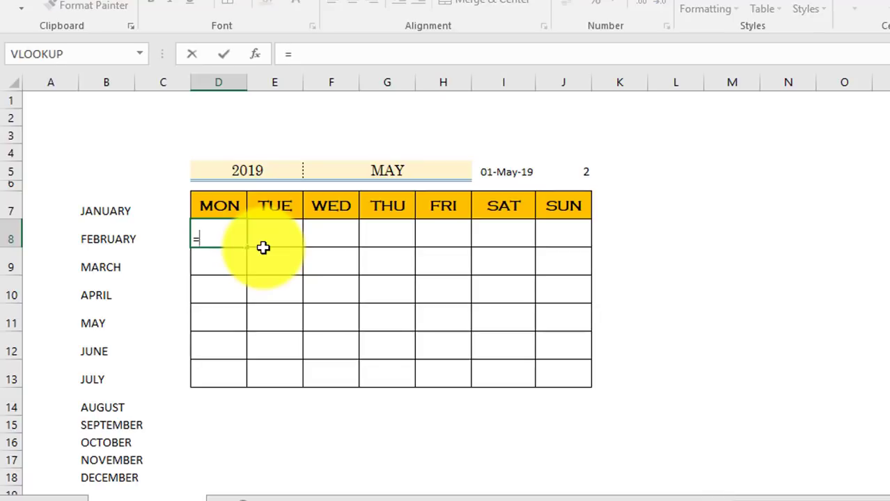
click(511, 173)
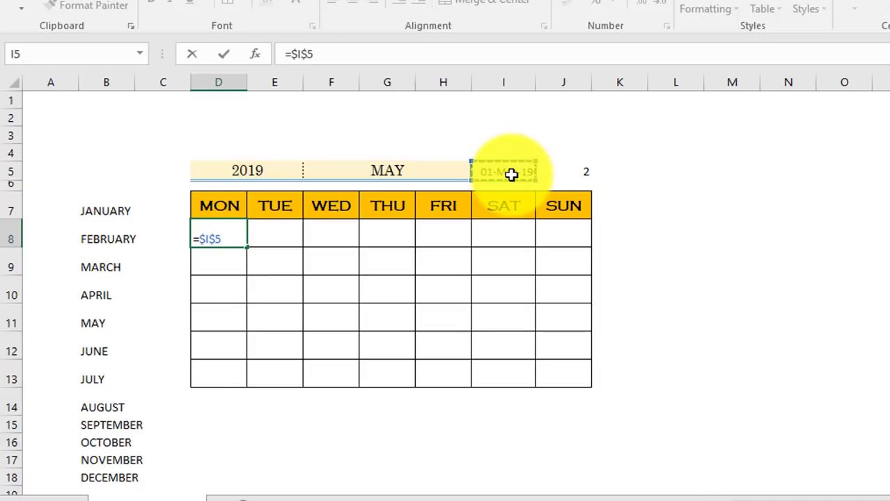
click(569, 171)
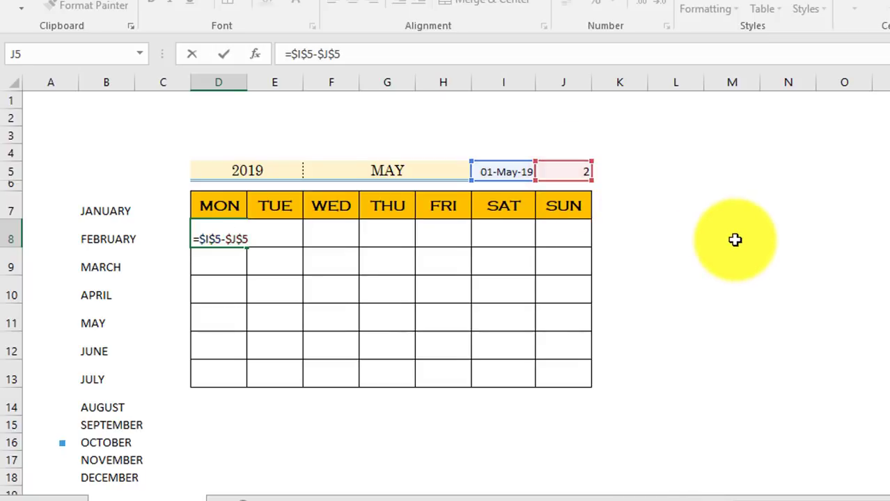
key(Return)
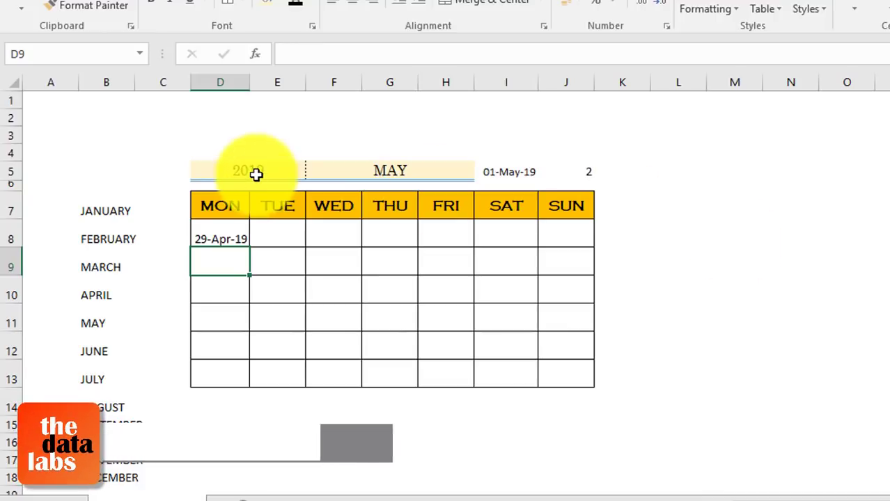
click(237, 233)
click(277, 233)
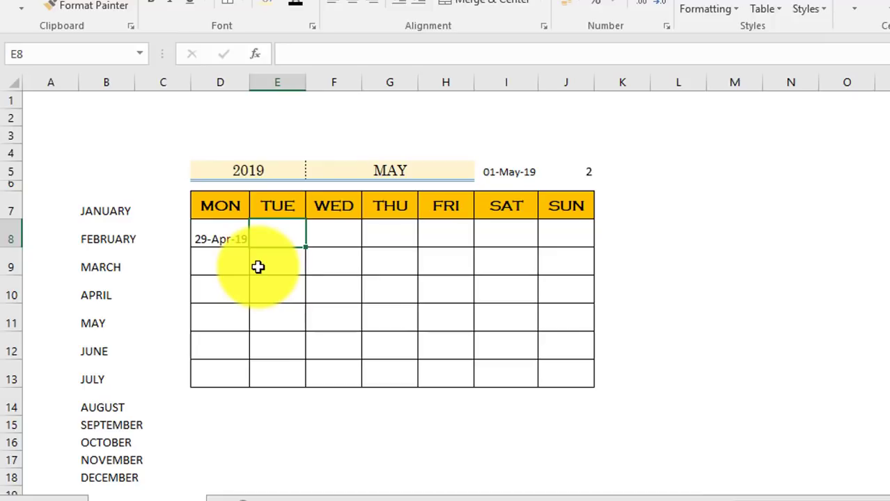
text(=)
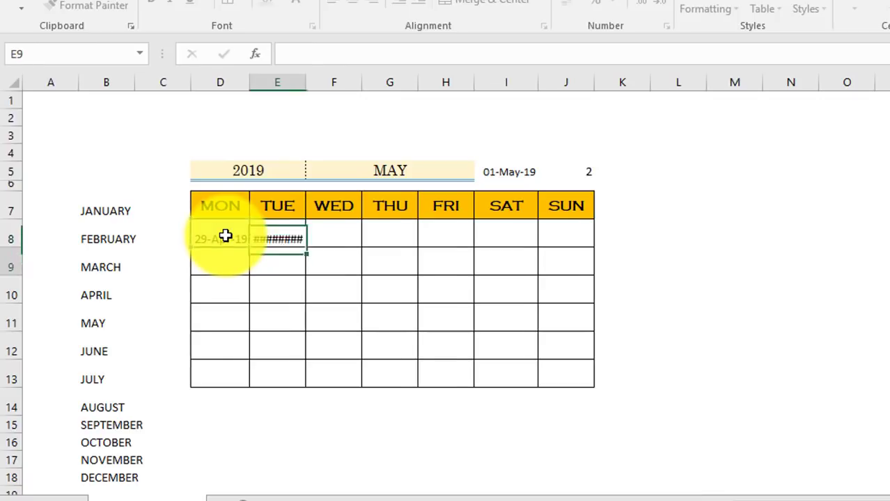
Complete E8 as =D8+1 and copy it across E8:J8 and down to row 13.
text(+1)
key(Return)
click(288, 235)
drag(315, 236, 558, 231)
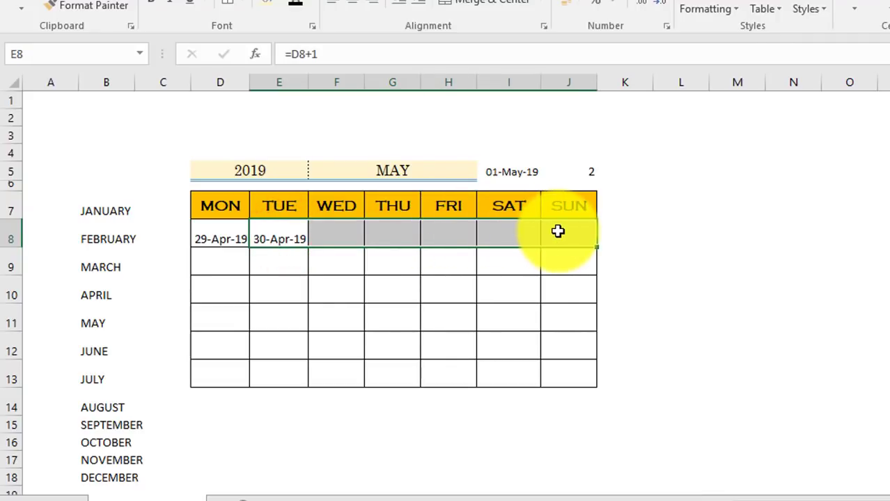
key(ctrl+r)
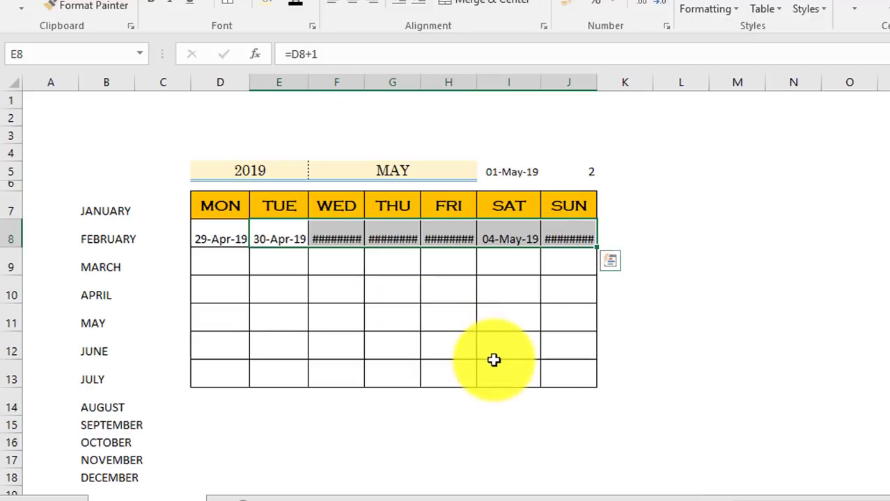
shift+click(556, 371)
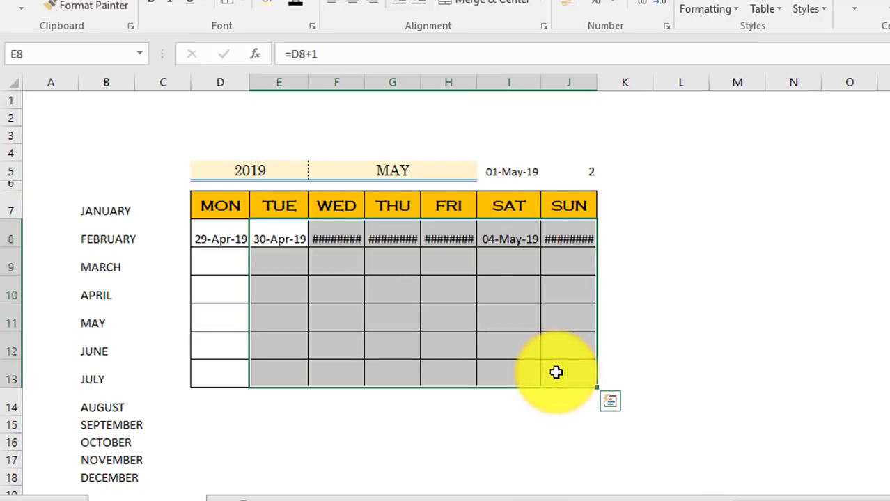
key(ctrl+q)
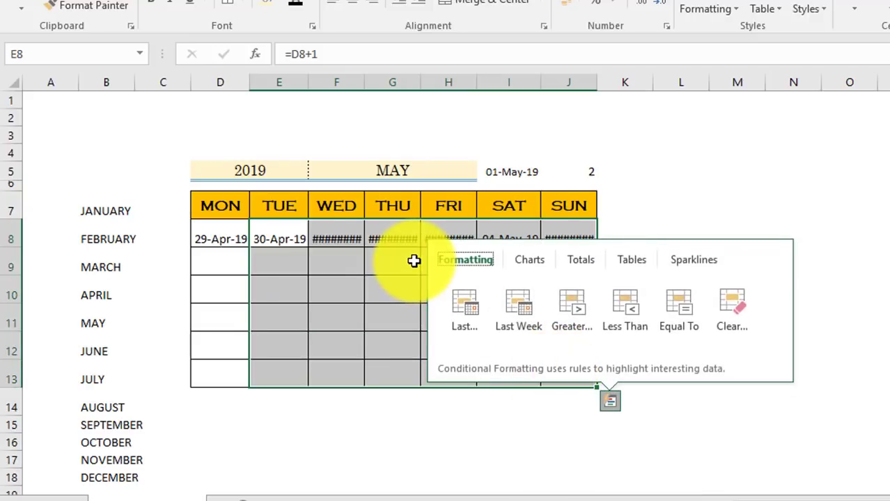
key(Escape)
key(ctrl+d)
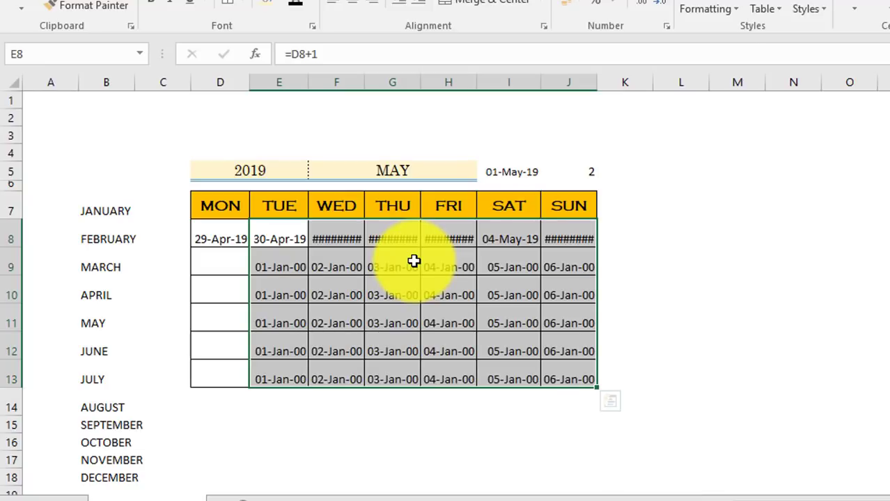
click(217, 266)
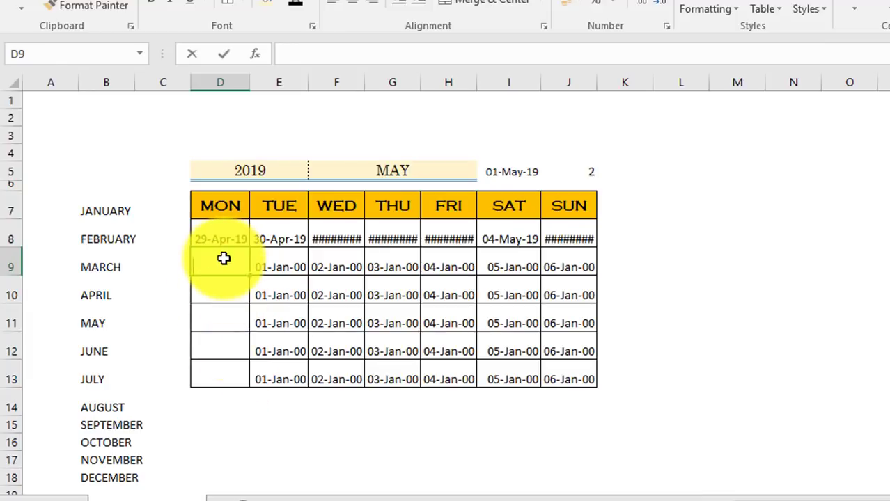
Enter =J8+1 in D9 and fill it down to D13.
text(=)
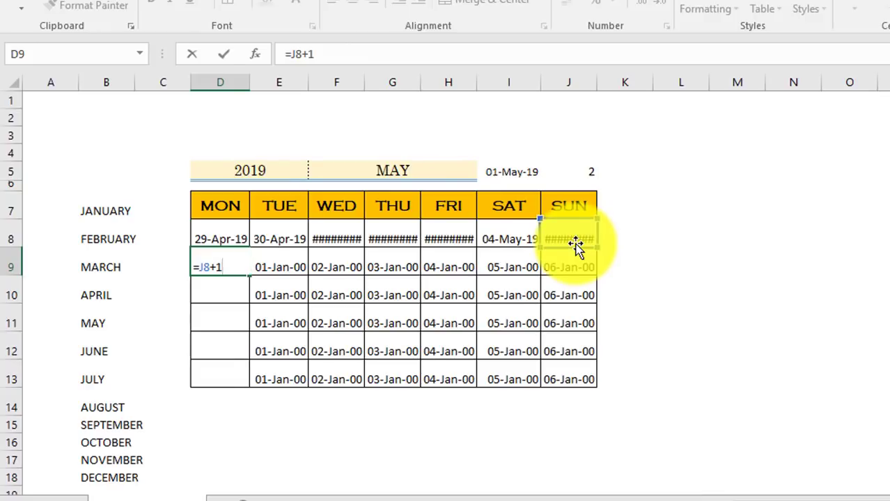
key(Return)
key(Up)
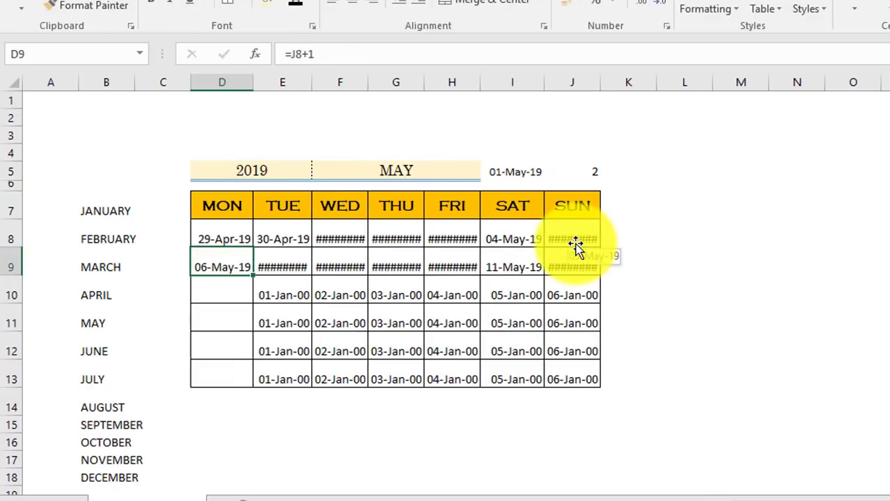
key(shift+Down)
key(shift+Down)
key(shift+Down)
key(shift+Down)
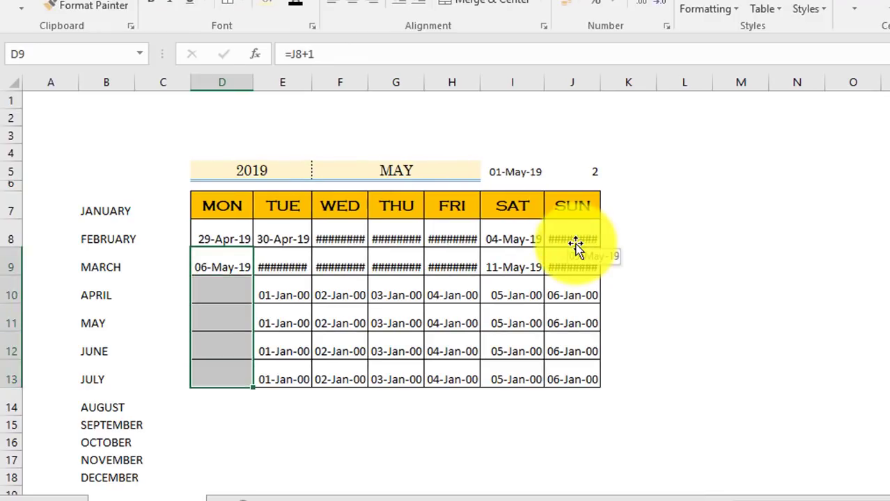
key(ctrl+d)
drag(229, 237, 560, 379)
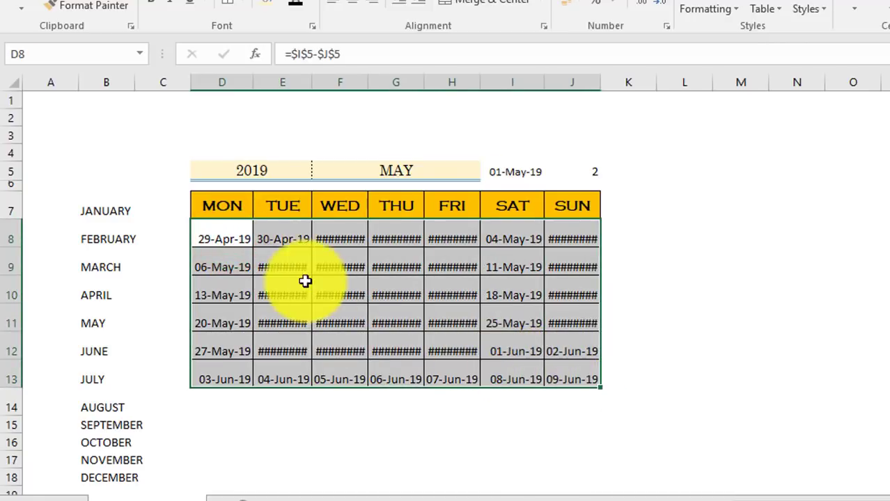
click(229, 234)
drag(229, 233, 573, 377)
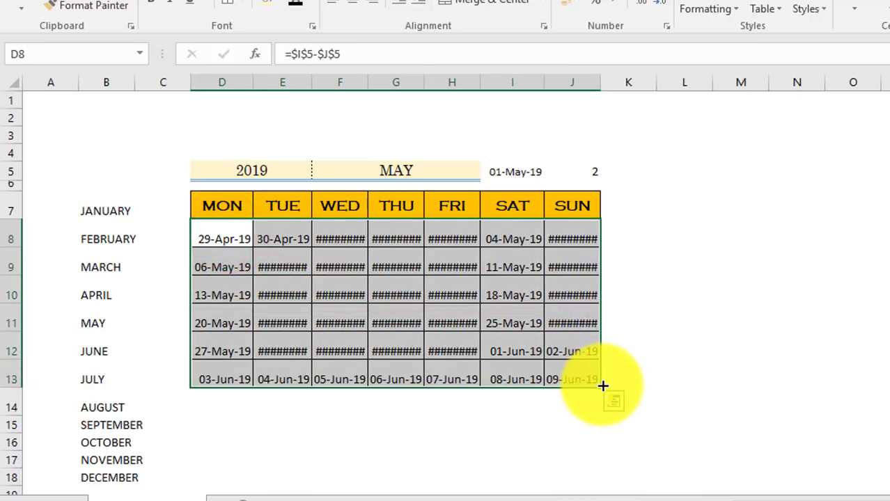
Apply the custom number format DD to the D8:J13 date grid.
key(ctrl+1)
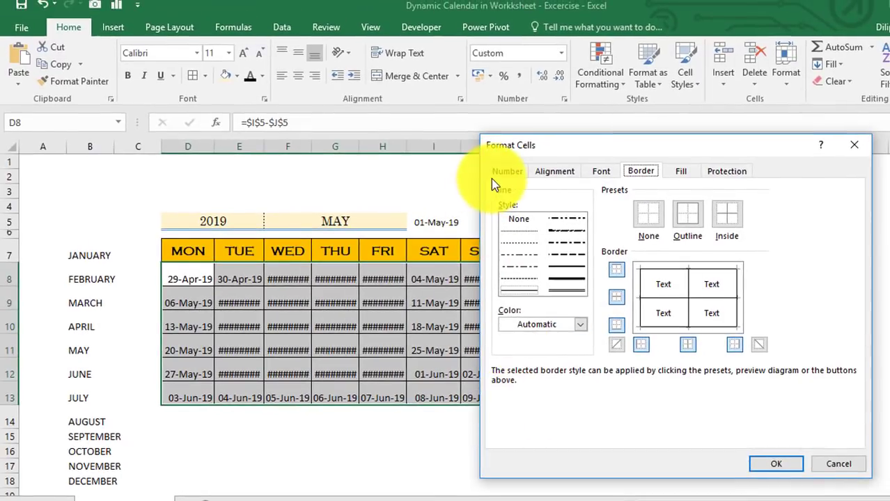
click(496, 174)
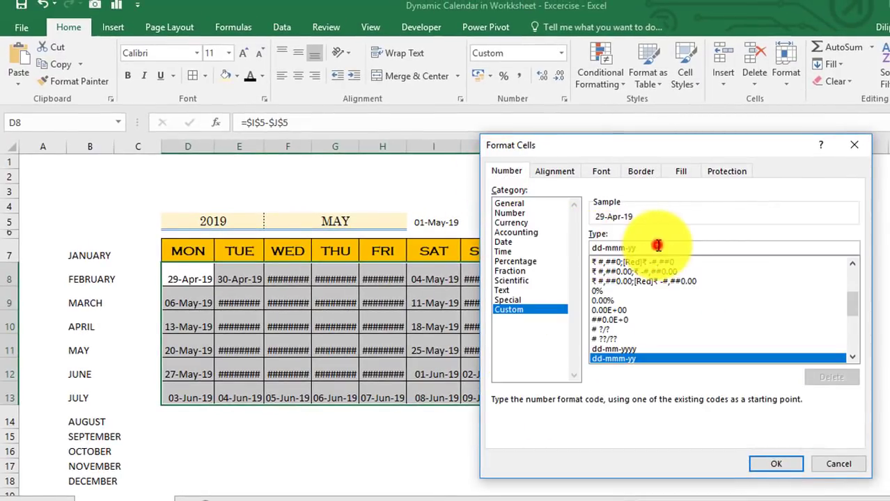
drag(659, 242, 593, 247)
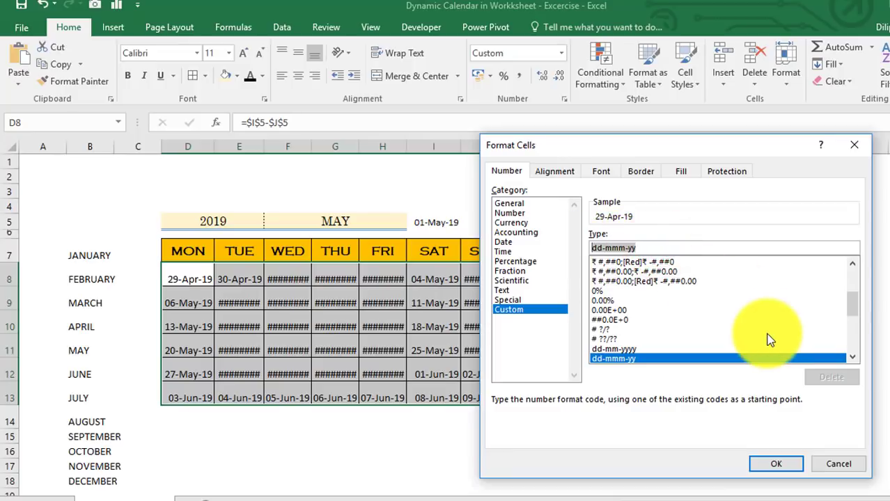
key(BackSpace)
text(DD)
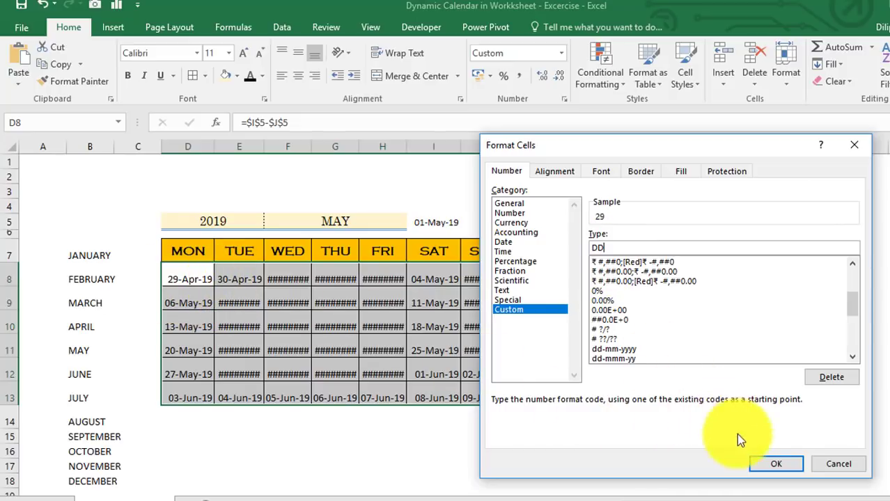
click(762, 463)
click(591, 346)
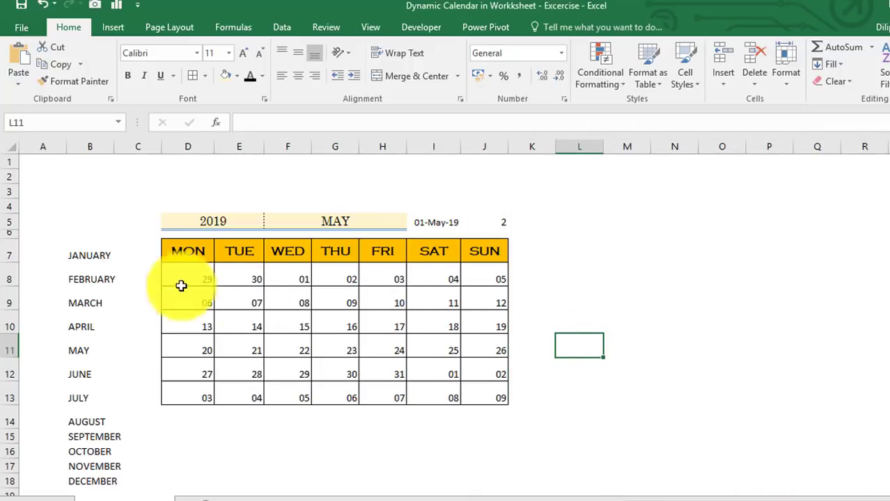
Center the day numbers in D8:J13 both horizontally and vertically.
drag(189, 275, 478, 387)
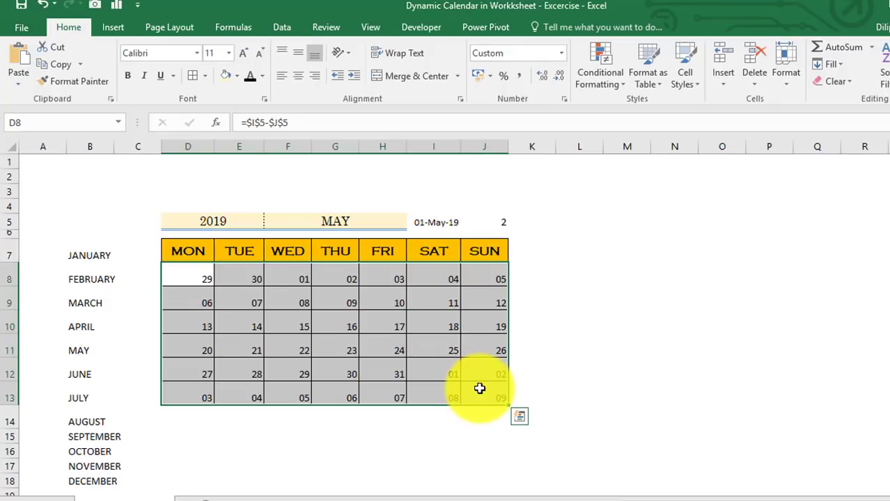
click(72, 30)
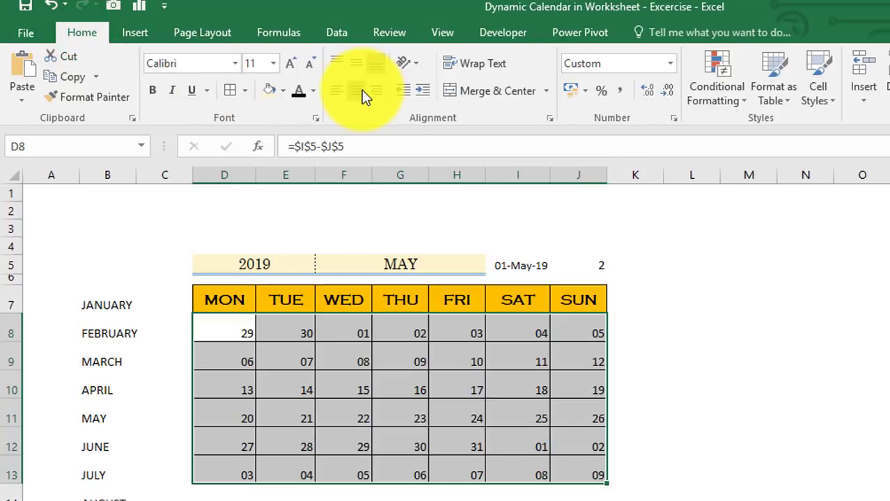
click(362, 90)
click(355, 64)
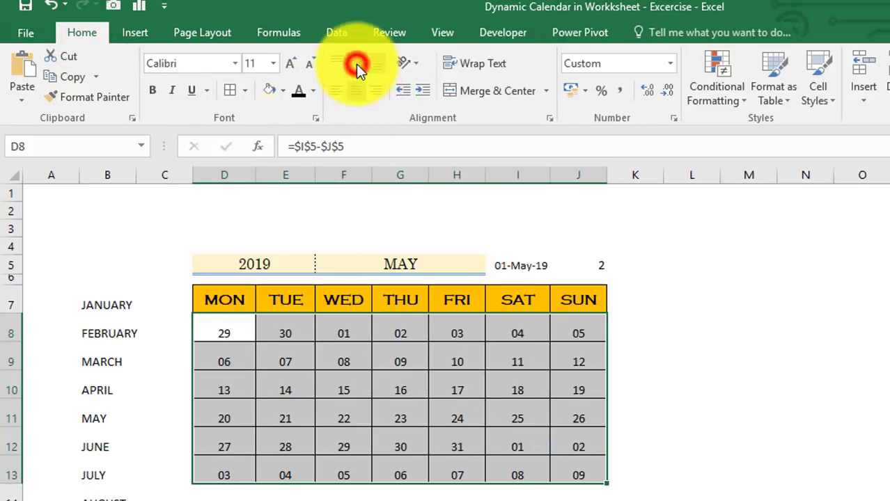
Set the day numbers' font to Britannic Bold at size 12.
click(217, 62)
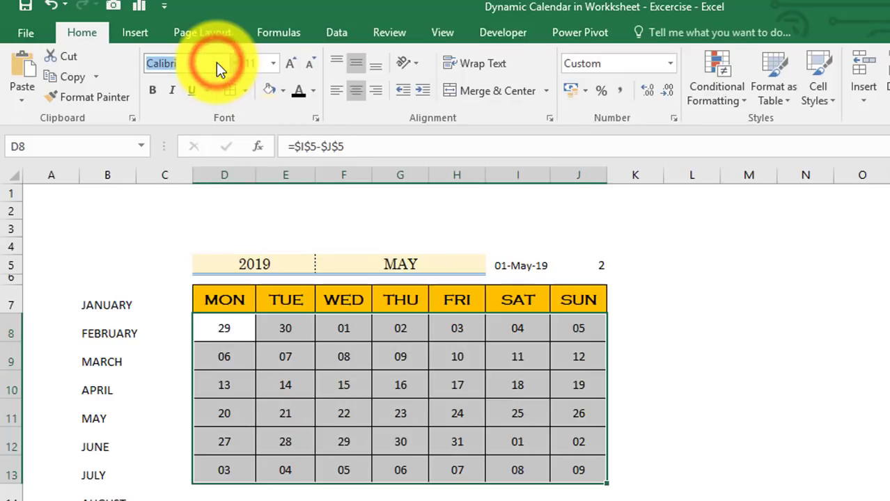
text(Britannic Bold)
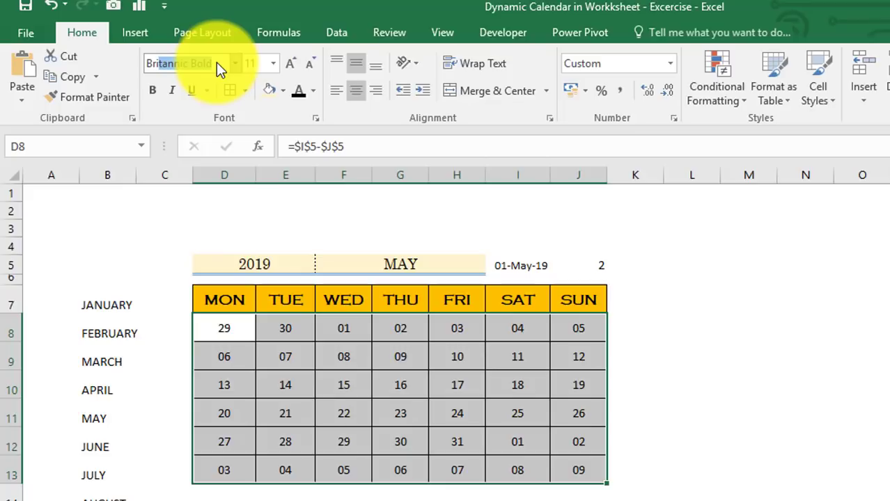
key(Tab)
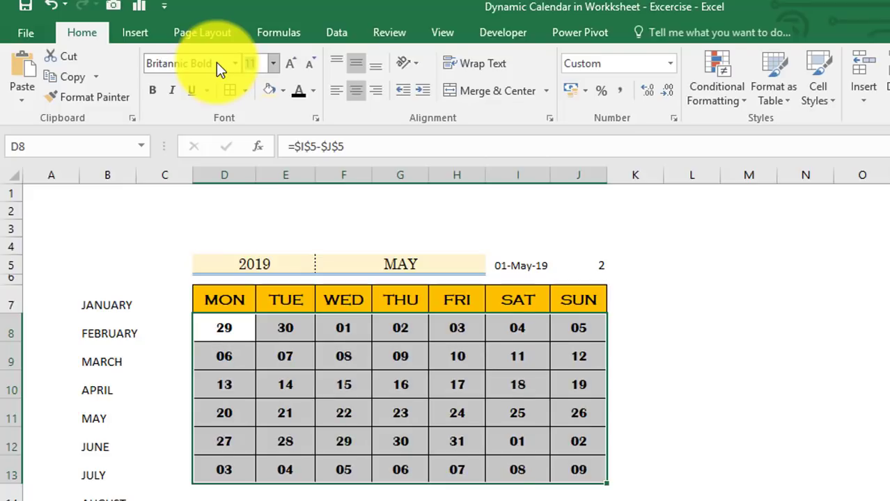
text(12)
key(Return)
click(312, 364)
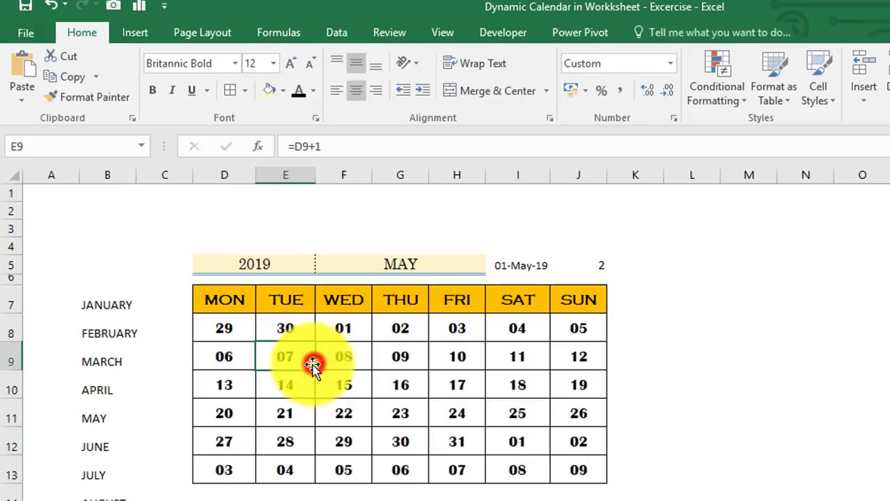
drag(224, 332, 568, 465)
Give the date grid a light blue fill.
click(282, 90)
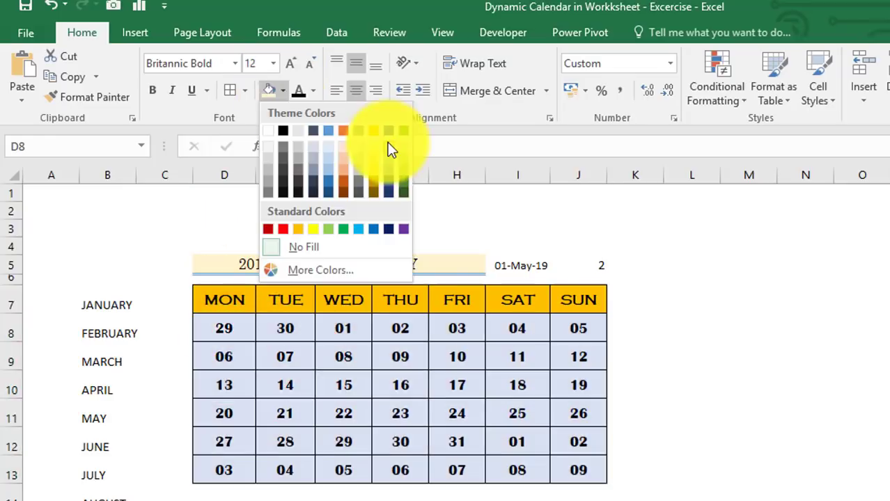
click(388, 151)
click(527, 386)
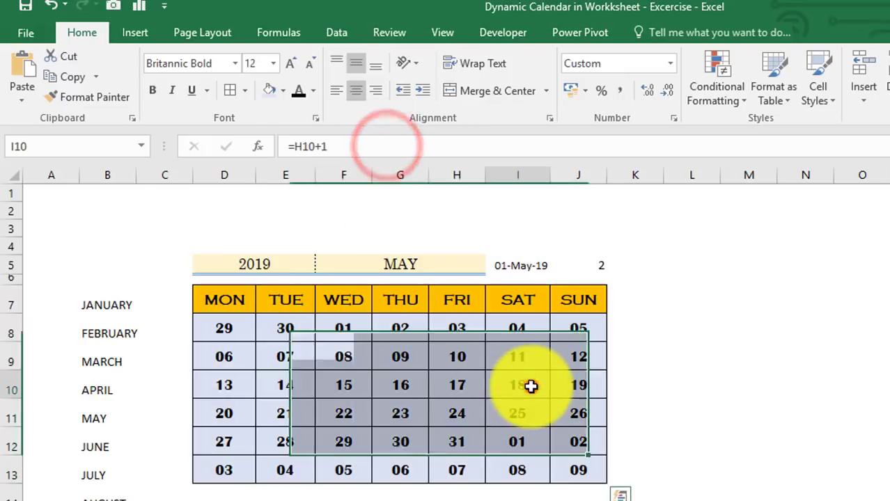
Colour the Saturday and Sunday dates in I8:J13 blue.
drag(514, 327, 572, 468)
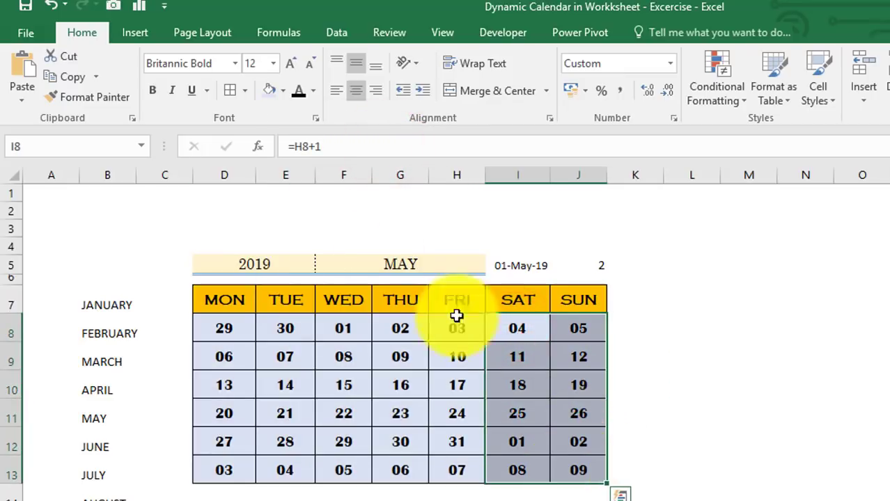
click(314, 91)
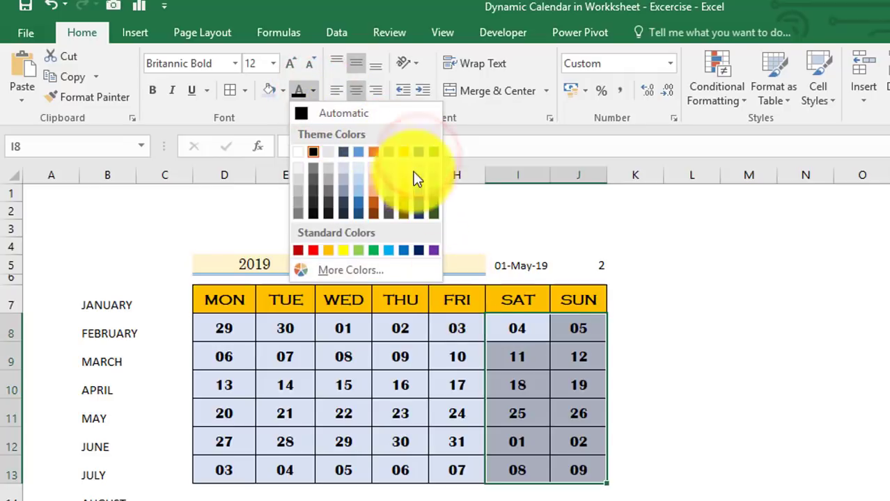
click(415, 154)
click(613, 244)
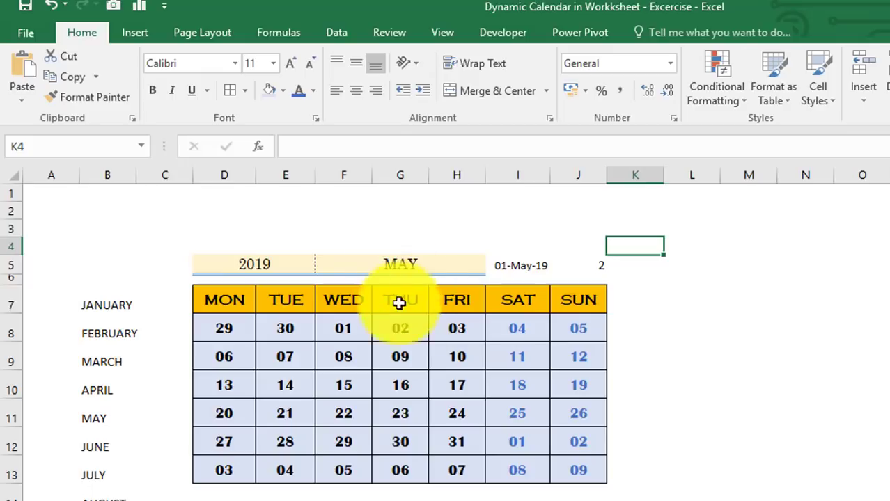
Create a formula-based conditional rule =D8<$I$5 for the D8:J13 date grid.
click(226, 332)
drag(227, 331, 573, 465)
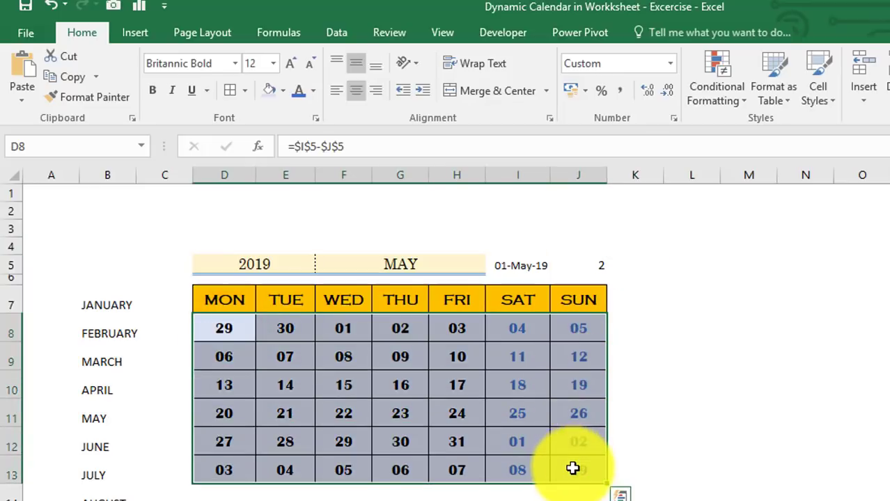
click(85, 34)
click(696, 97)
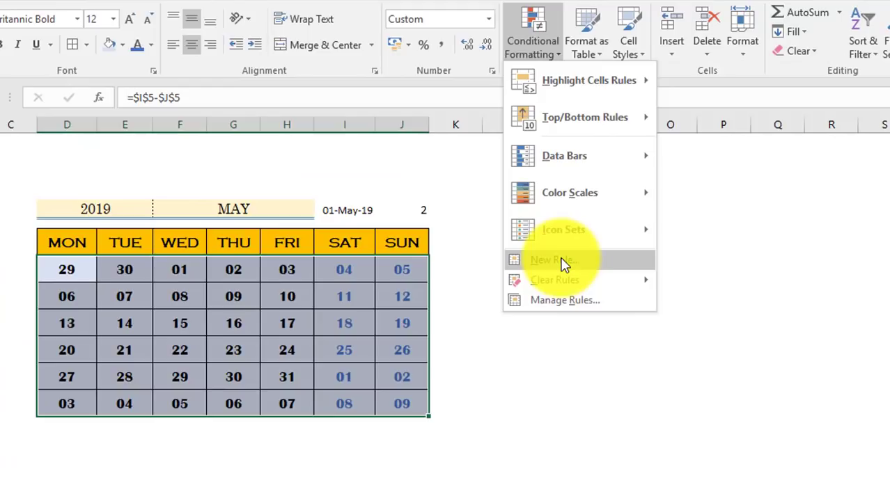
click(688, 302)
drag(535, 174, 597, 176)
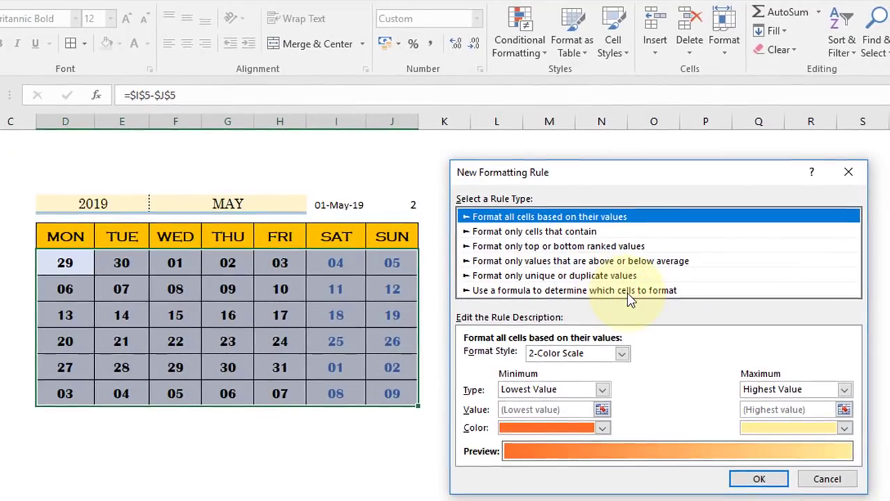
click(630, 291)
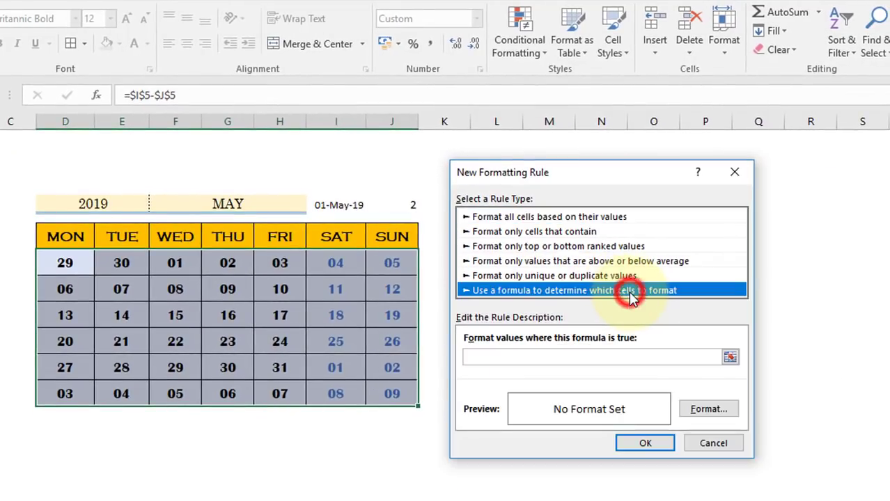
click(511, 358)
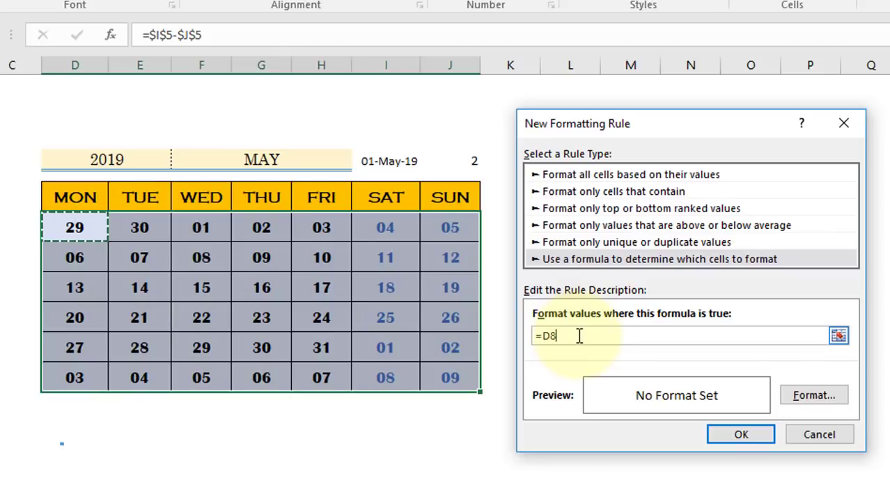
text(<)
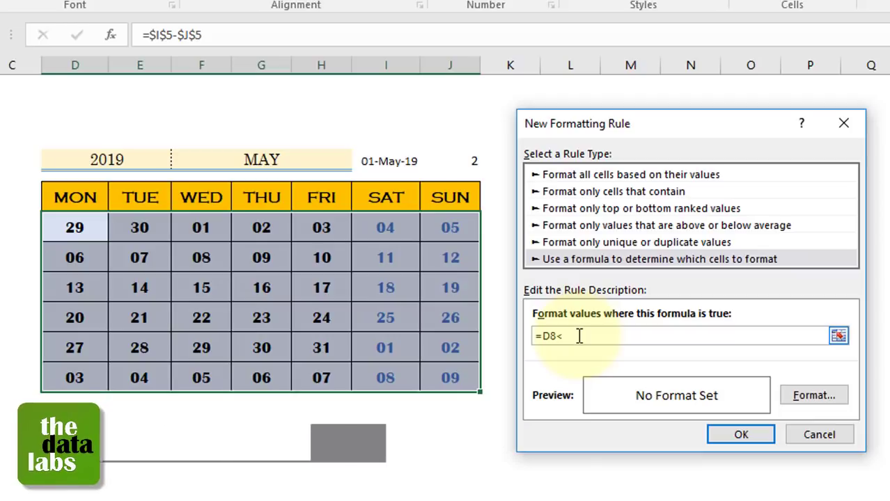
click(394, 160)
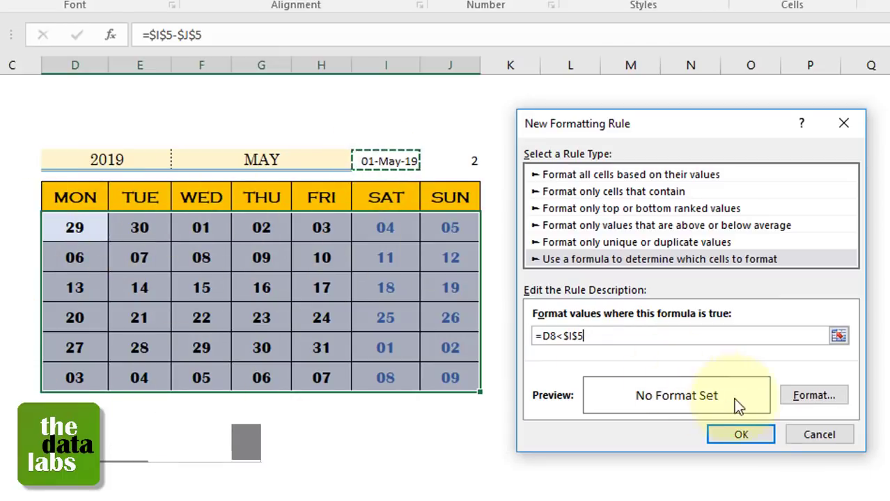
Format the rule with a white fill and light grey font, and apply it.
click(794, 402)
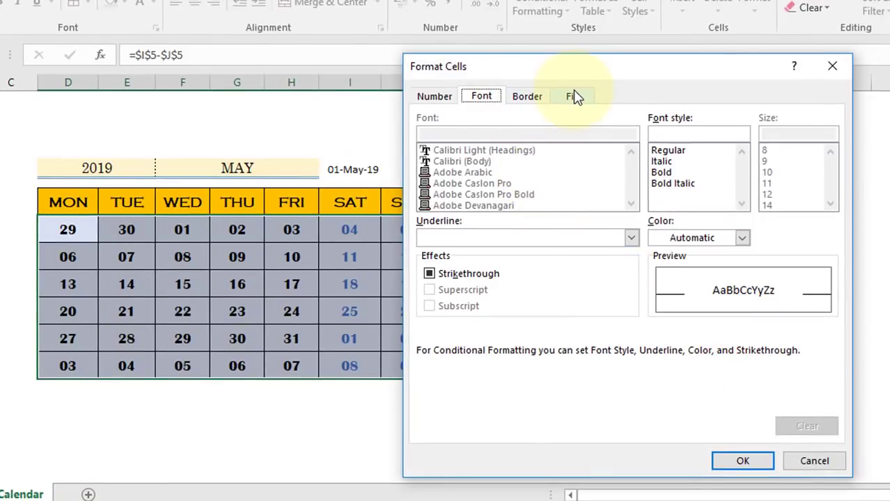
click(574, 95)
click(432, 157)
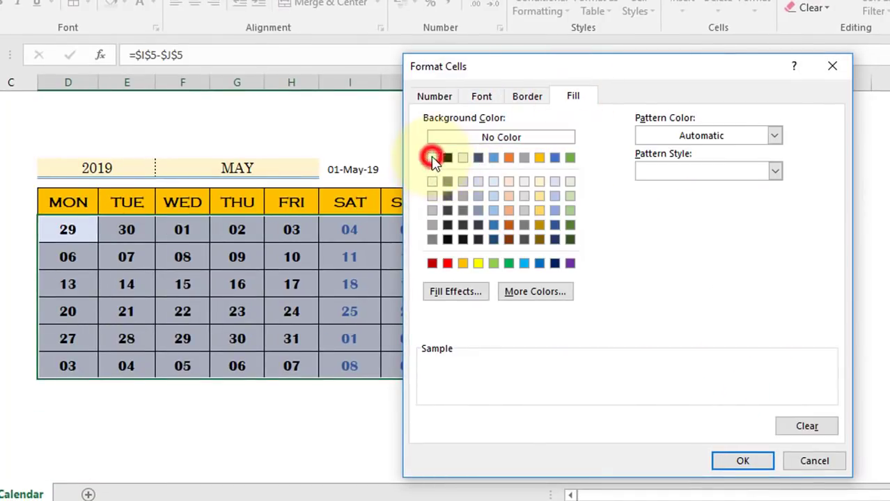
click(481, 96)
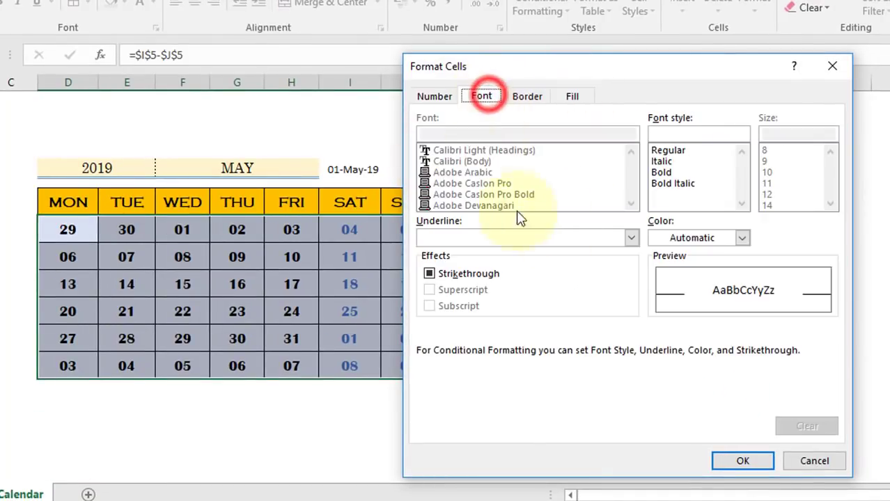
click(682, 238)
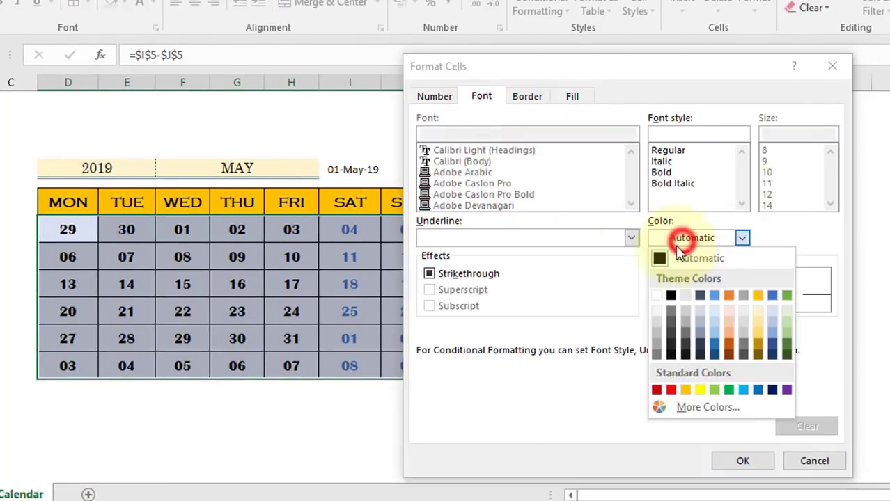
click(657, 345)
click(738, 461)
click(673, 418)
click(577, 291)
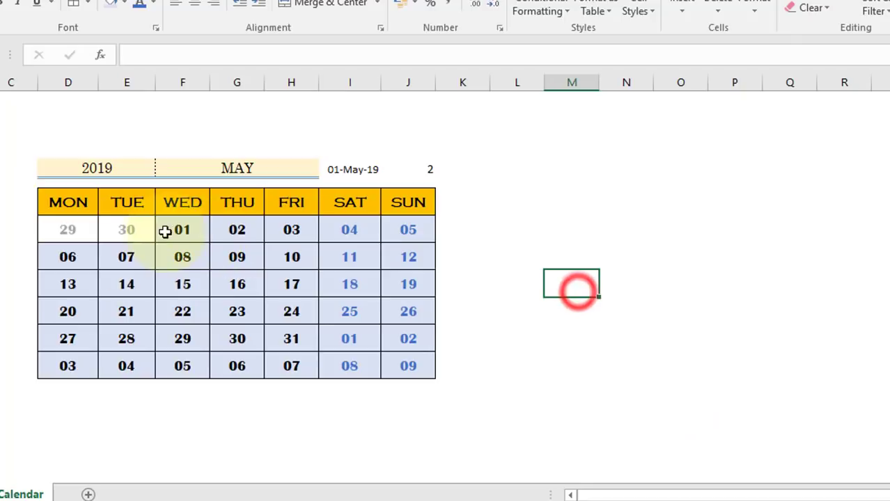
drag(61, 230, 113, 230)
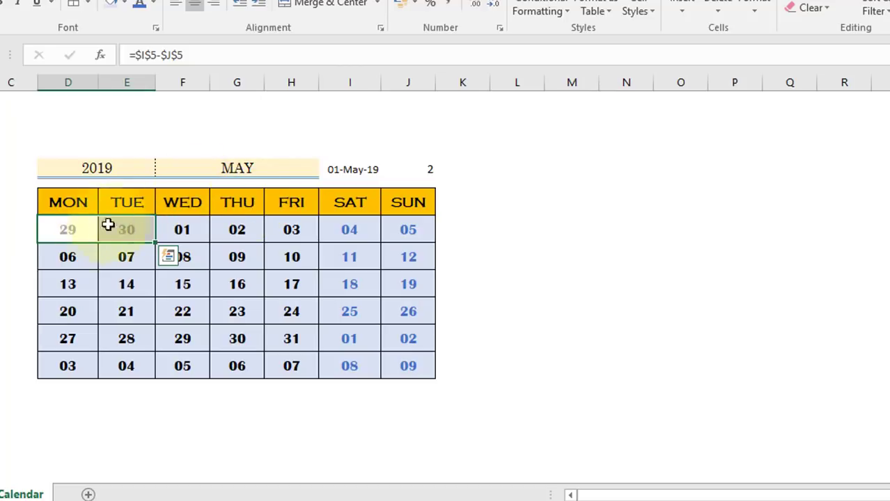
click(124, 281)
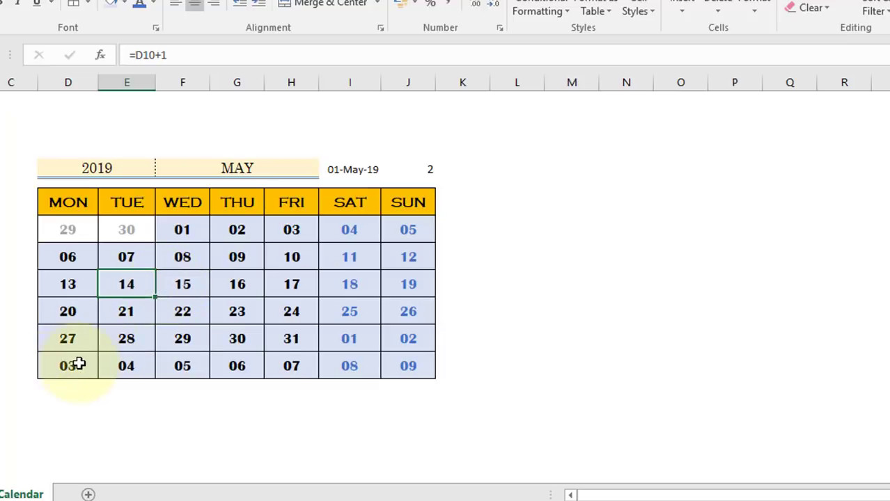
drag(80, 230, 428, 366)
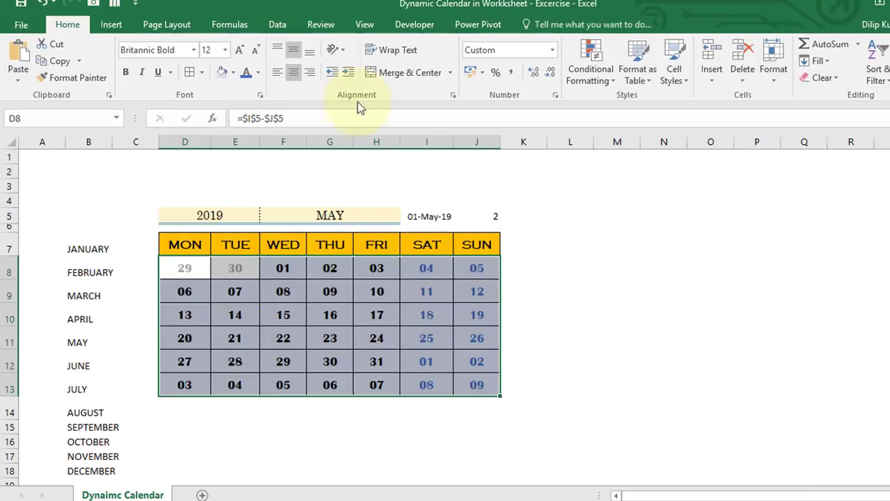
Start a formula rule =D8>EOMONTH($I$5,0) to catch dates after May.
click(576, 82)
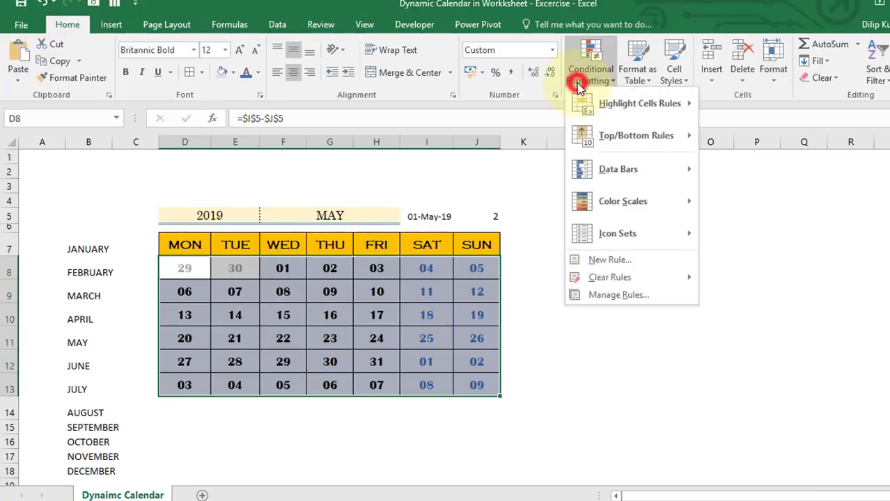
click(616, 261)
drag(515, 175, 581, 184)
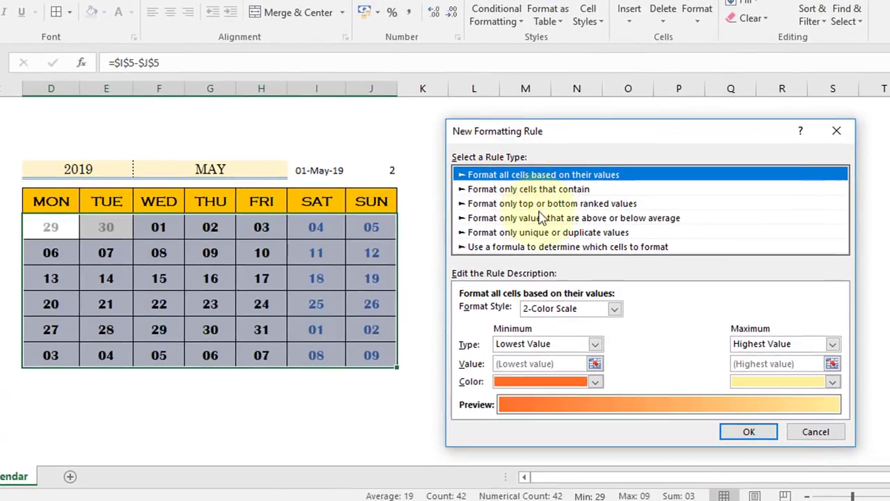
click(478, 249)
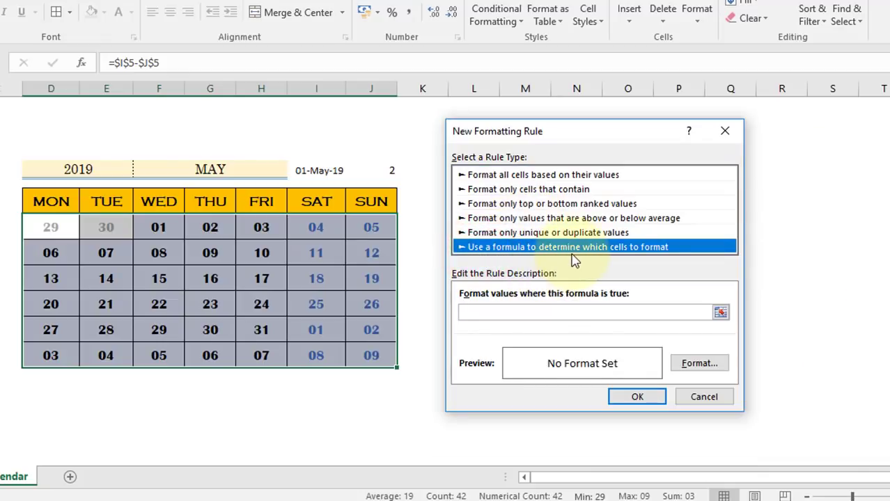
click(520, 314)
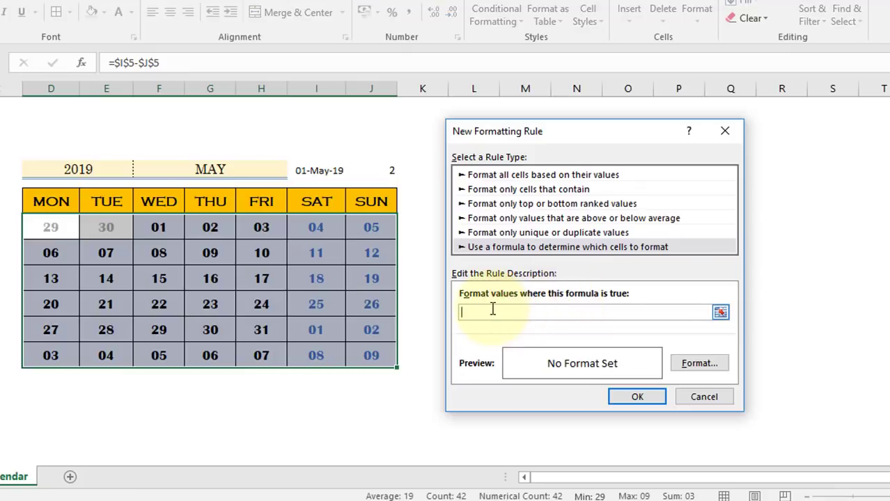
text(=)
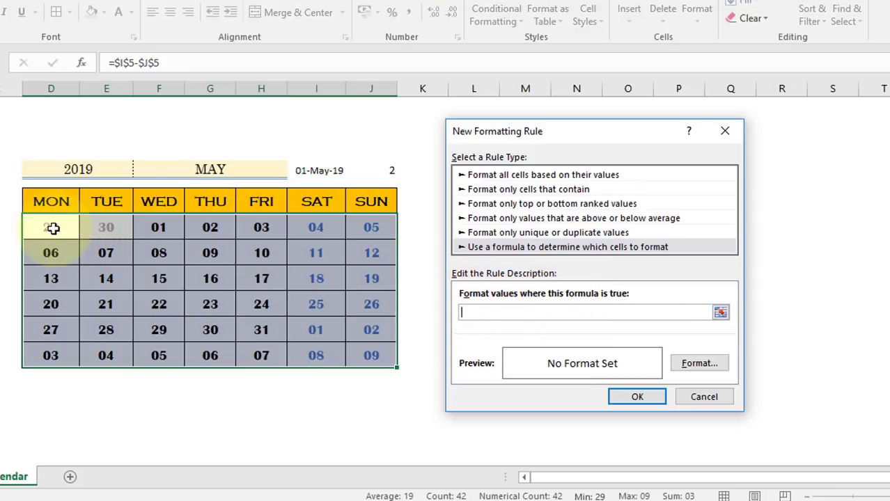
click(52, 227)
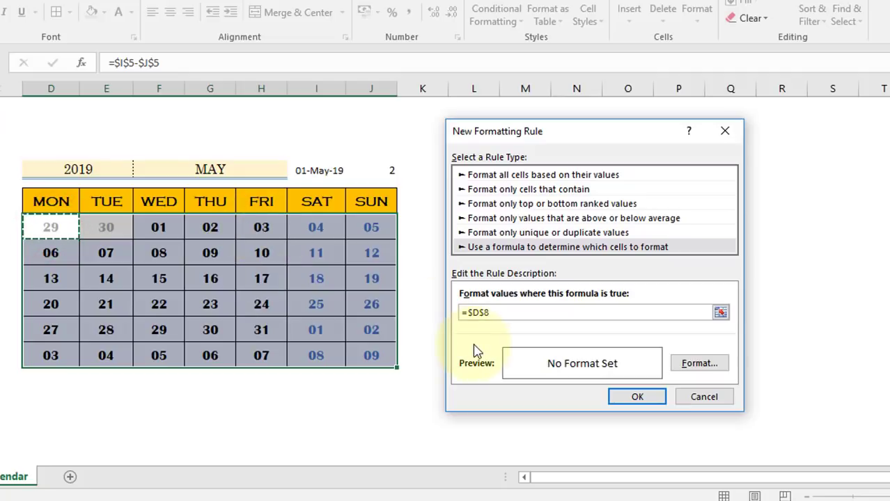
key(F4)
key(F4)
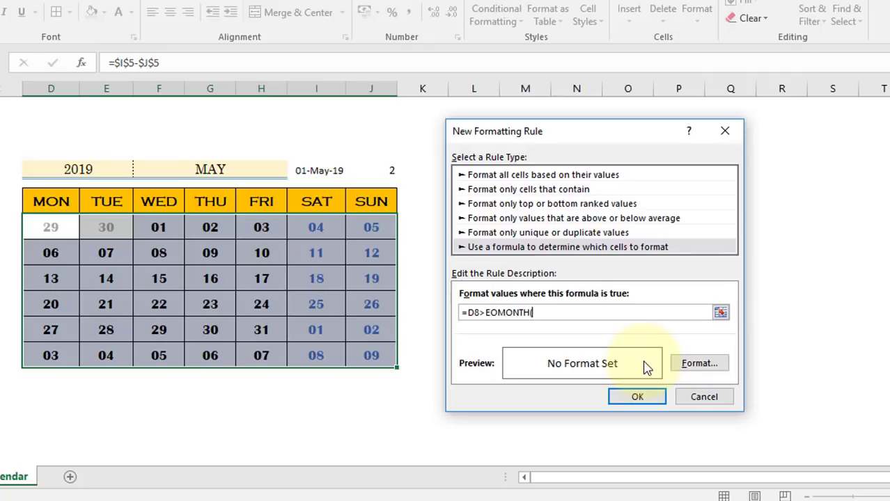
click(301, 170)
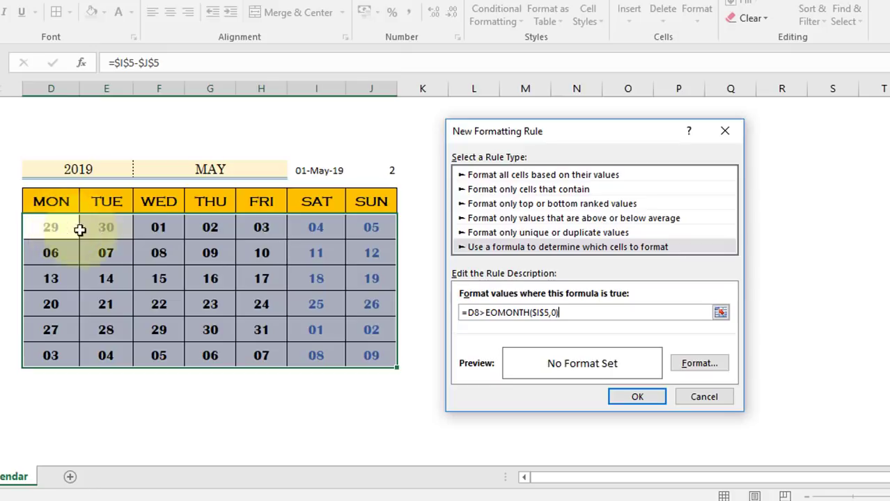
Give the end-of-month rule a white fill and grey font, then save it.
click(689, 366)
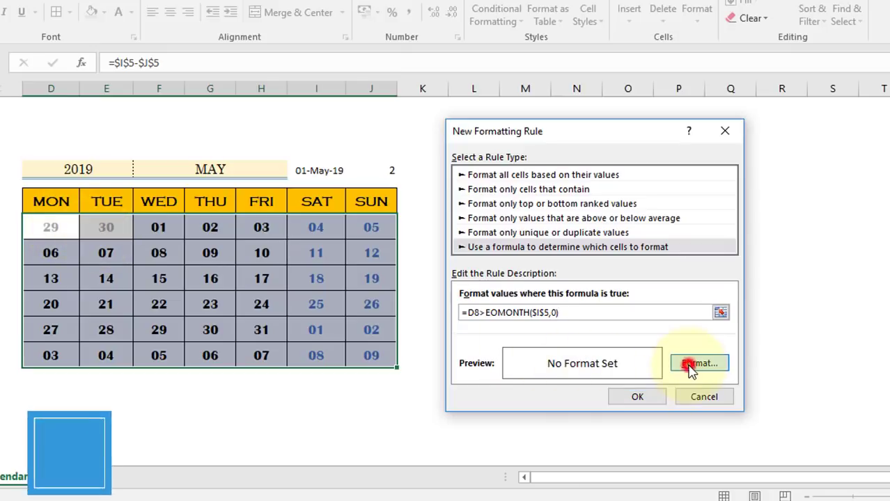
click(512, 89)
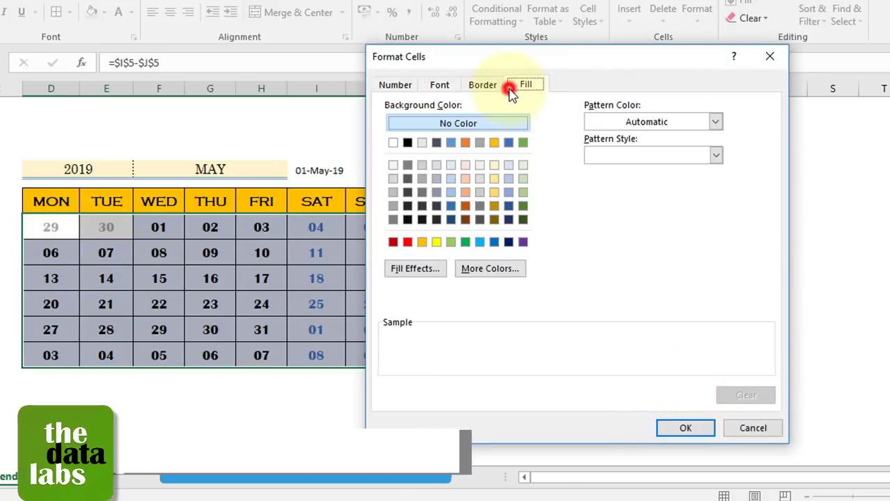
click(394, 143)
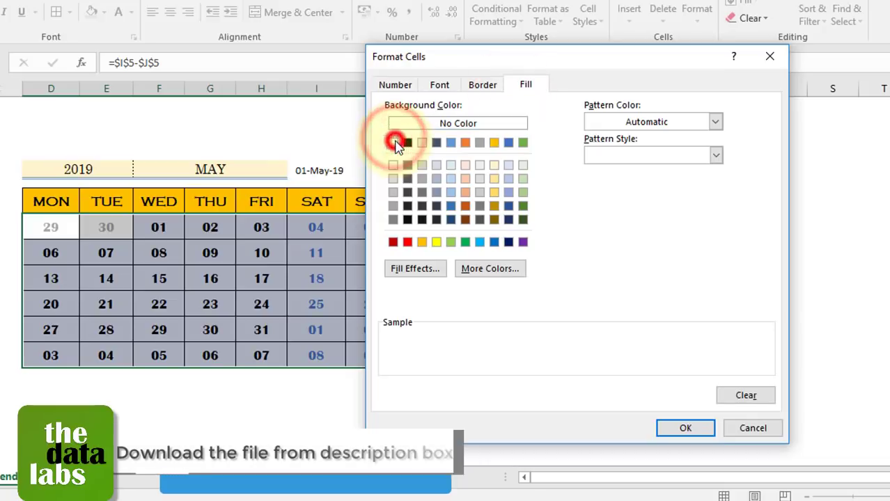
click(438, 84)
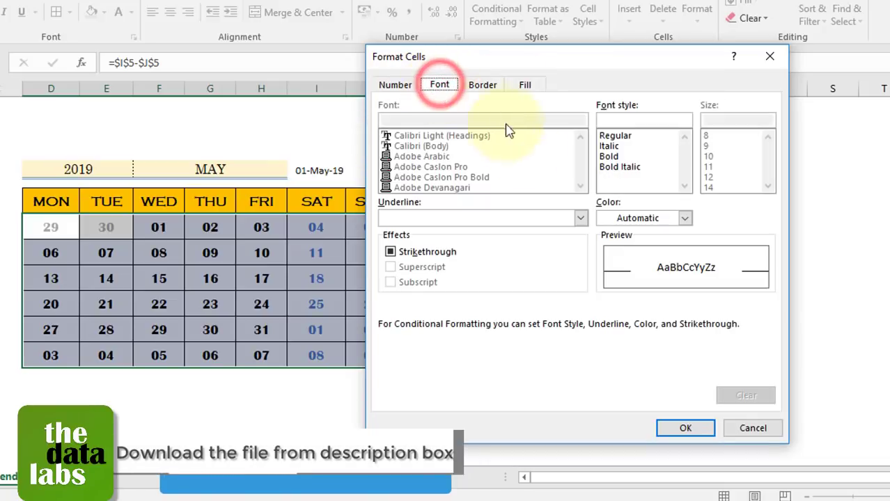
click(632, 218)
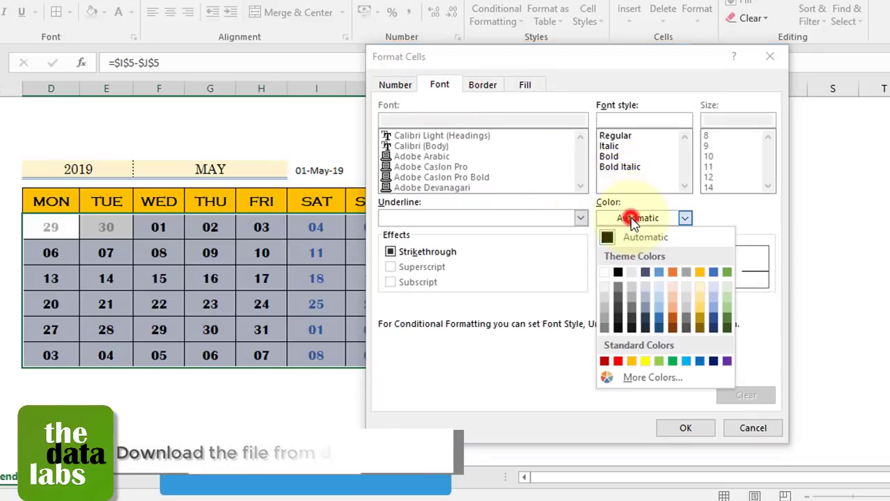
click(608, 324)
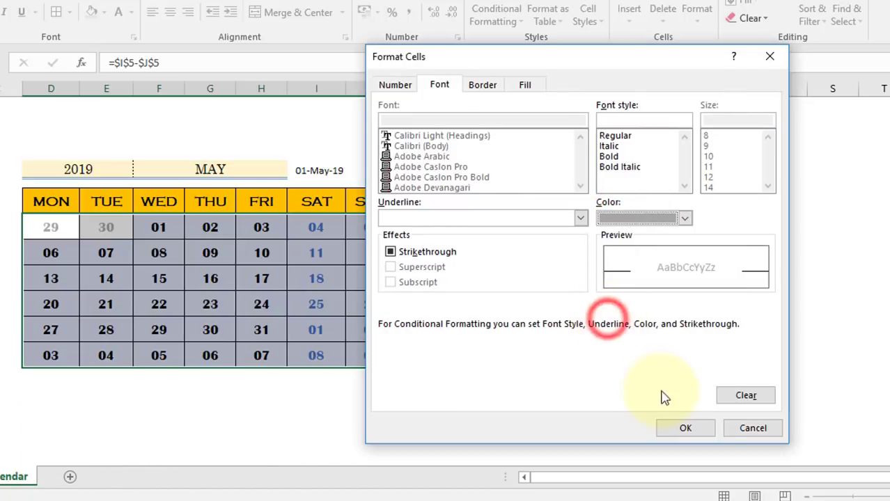
click(682, 429)
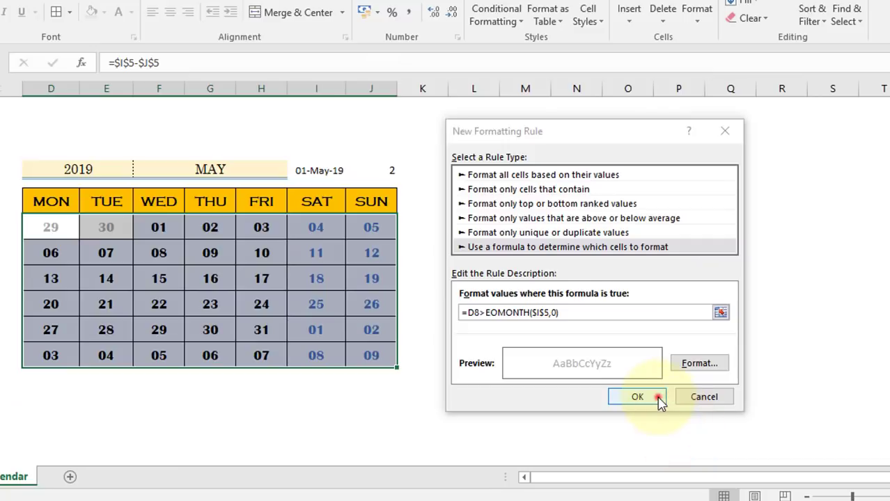
click(658, 398)
click(547, 323)
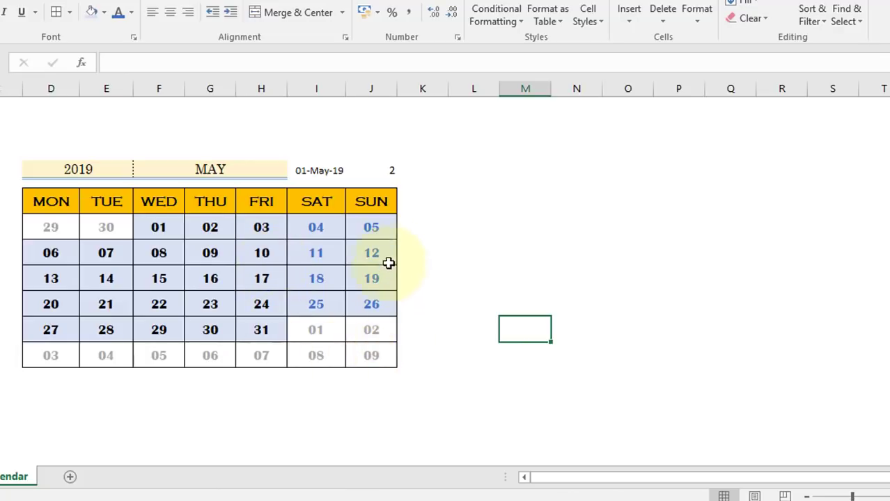
Check the date formula in I5 and the weekday formula in J5.
click(324, 174)
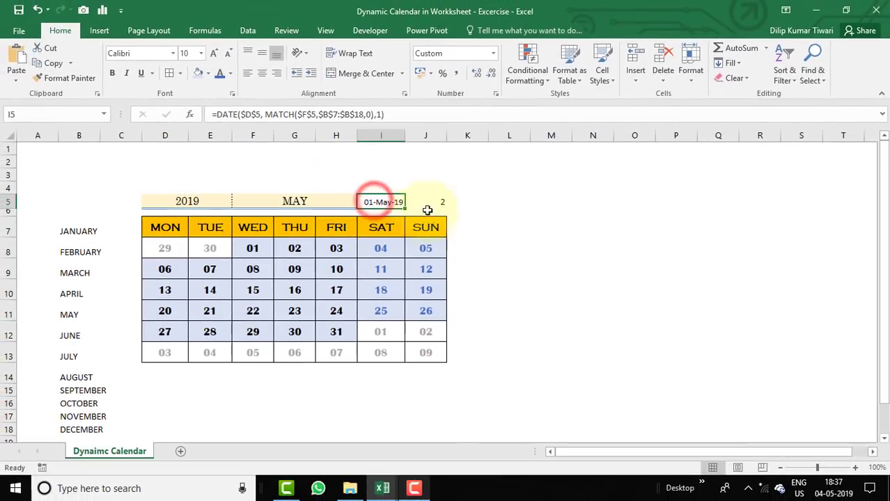
click(440, 203)
click(393, 201)
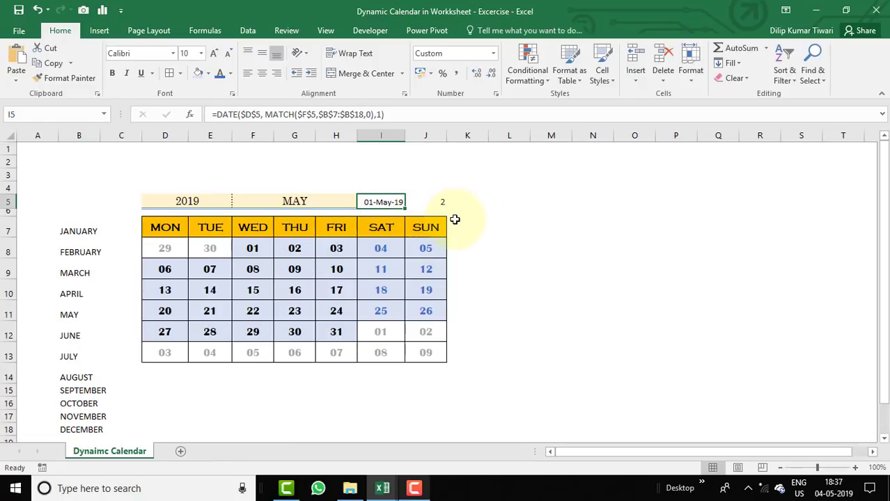
Apply the custom number format ;;; to the month list B7:B18.
drag(68, 234, 81, 431)
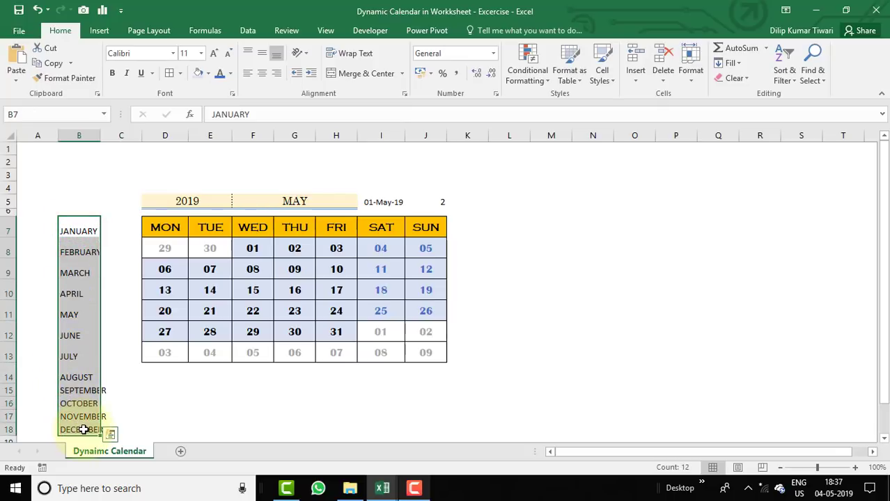
key(ctrl+1)
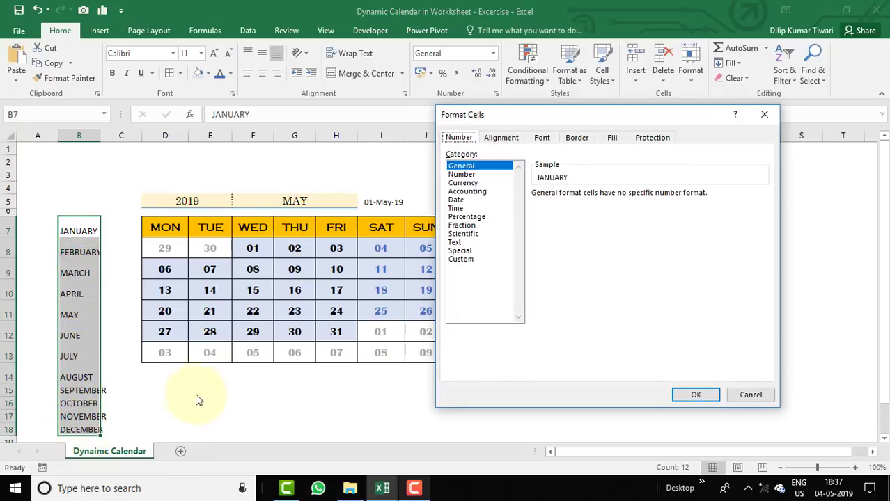
drag(465, 124, 493, 137)
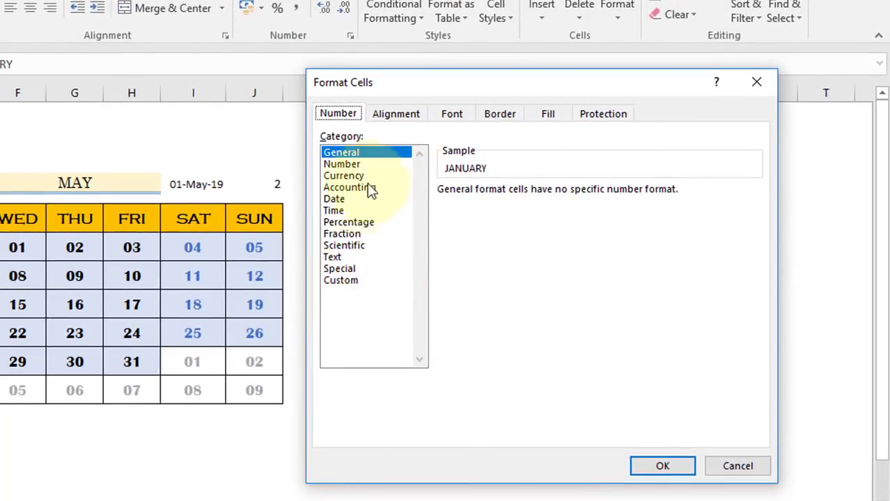
click(334, 117)
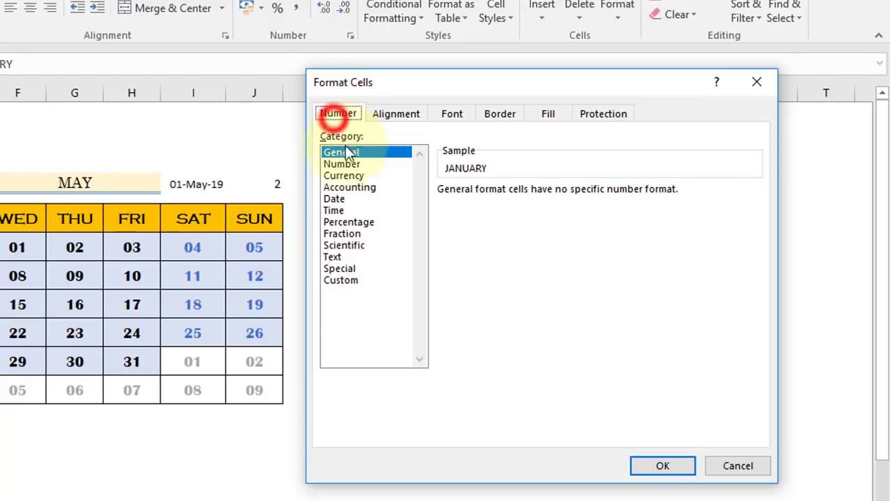
click(344, 281)
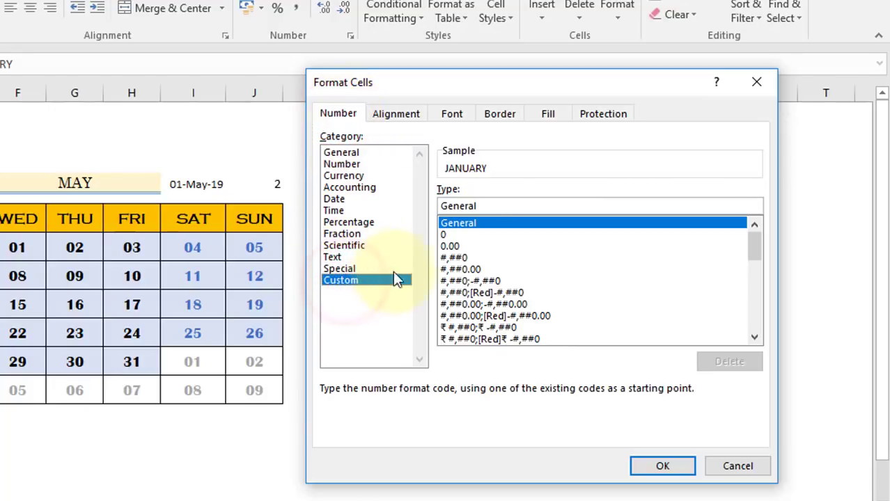
double_click(483, 206)
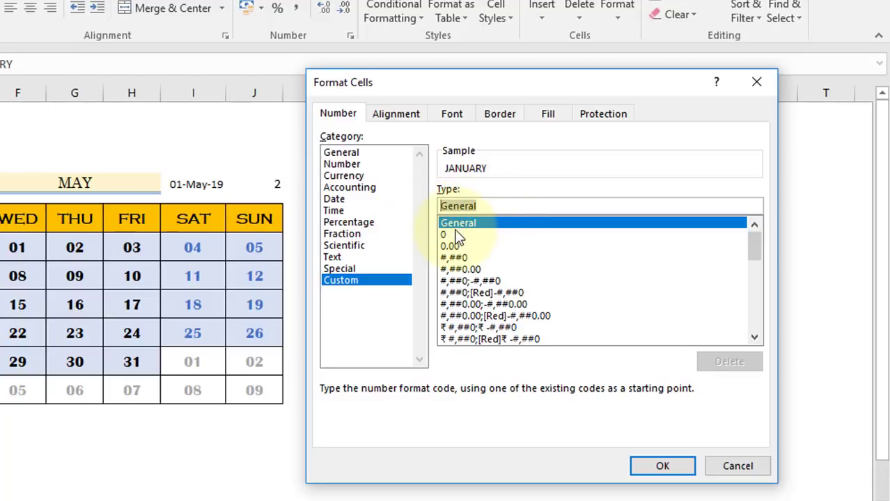
text(;;;)
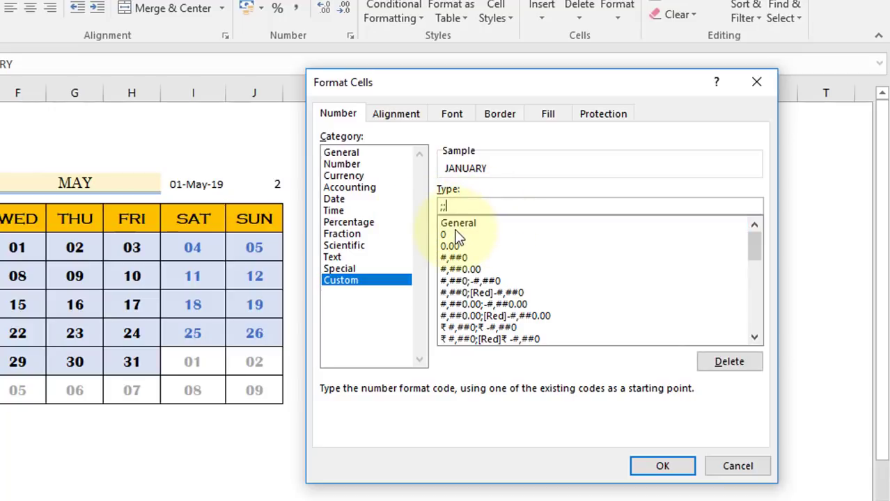
click(647, 464)
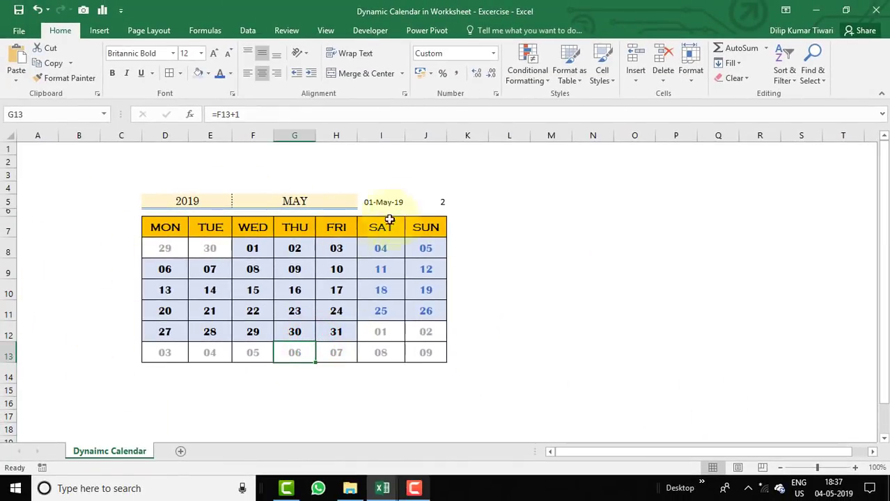
Apply the custom format ;;; to I5:J5 to hide the helper date and weekday.
drag(378, 199, 411, 201)
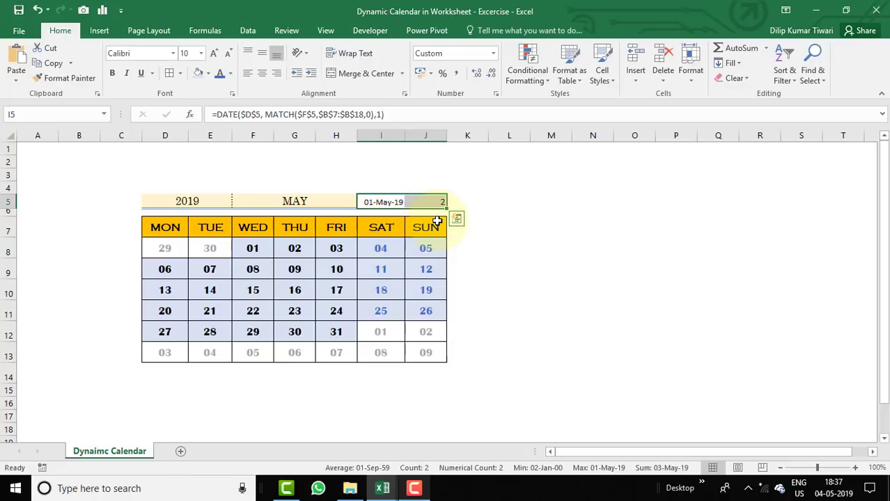
key(ctrl+1)
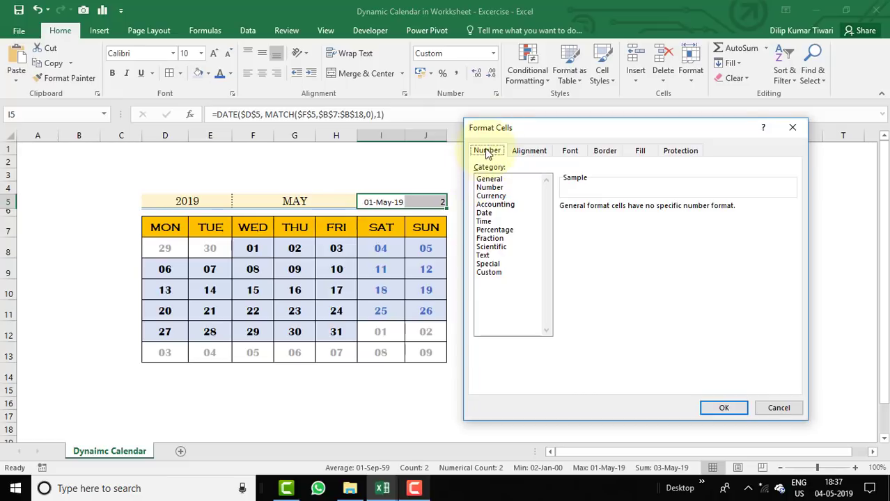
click(487, 272)
click(607, 220)
click(591, 218)
double_click(591, 218)
key(BackSpace)
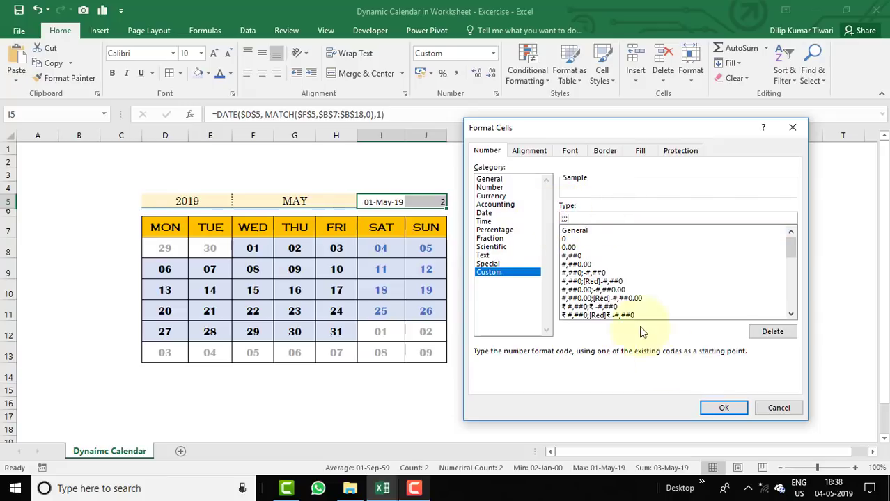
click(717, 408)
click(603, 355)
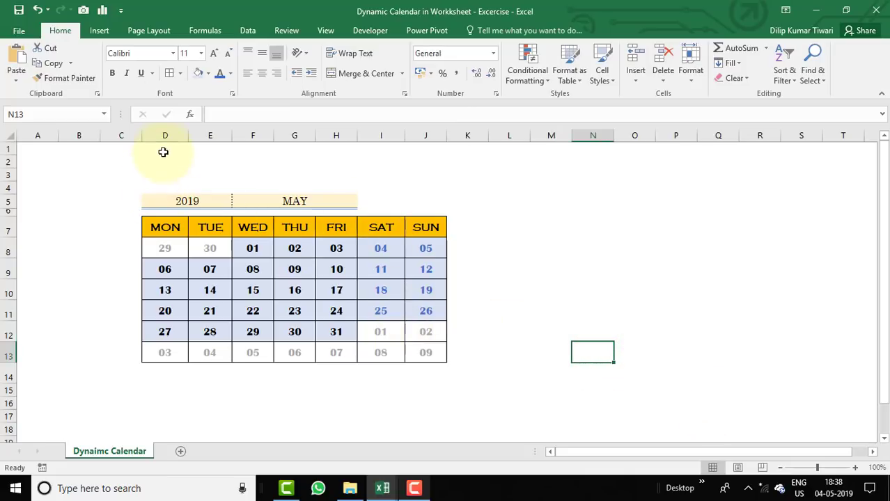
Set the width of columns D through J to 8.43.
drag(159, 137, 426, 137)
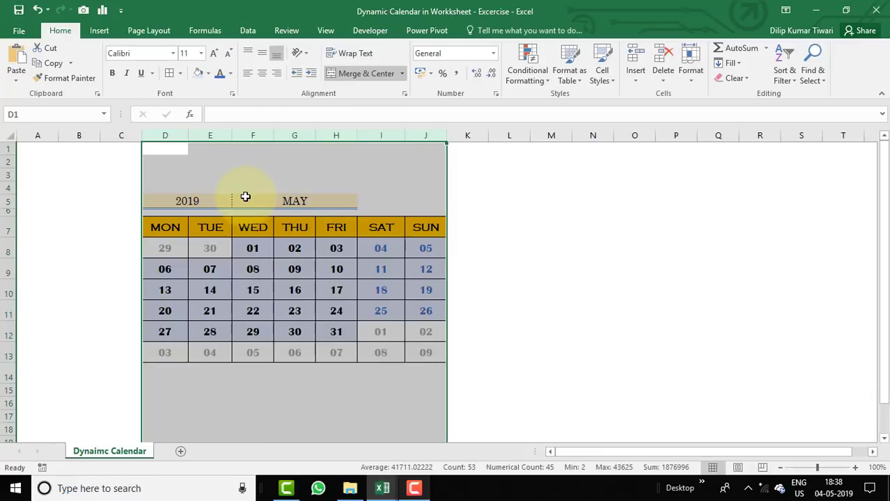
right_click(428, 135)
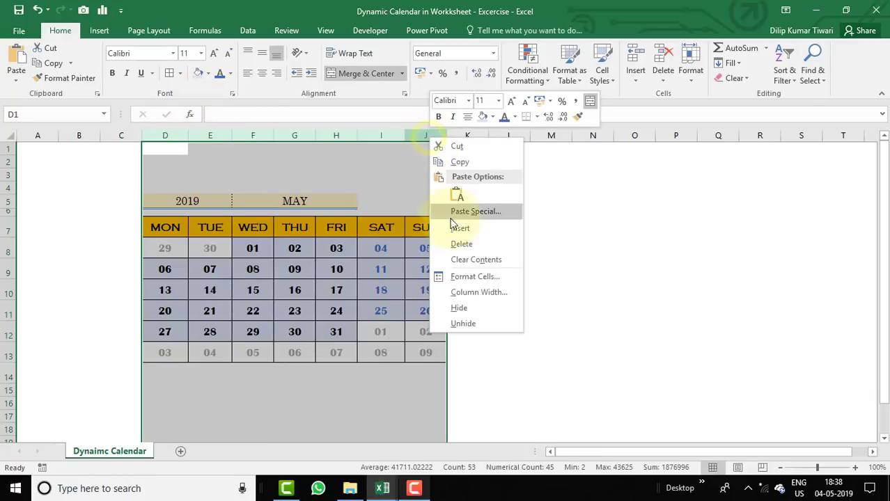
click(466, 293)
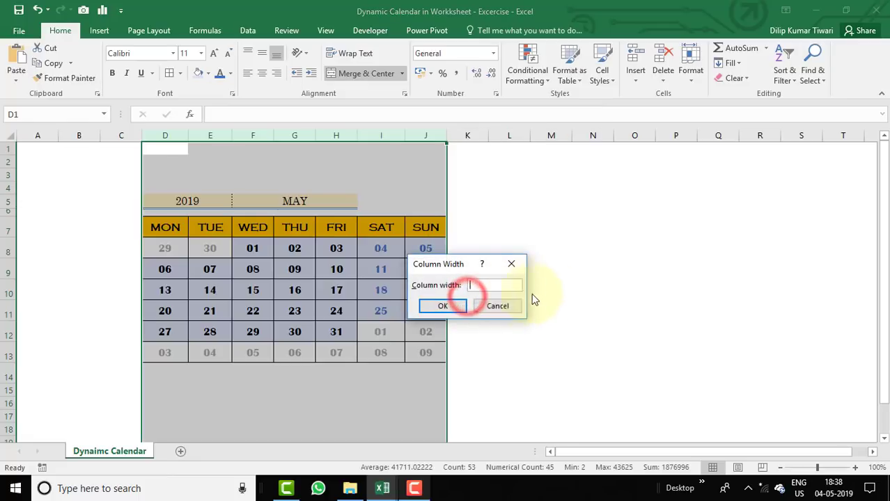
drag(556, 229, 559, 228)
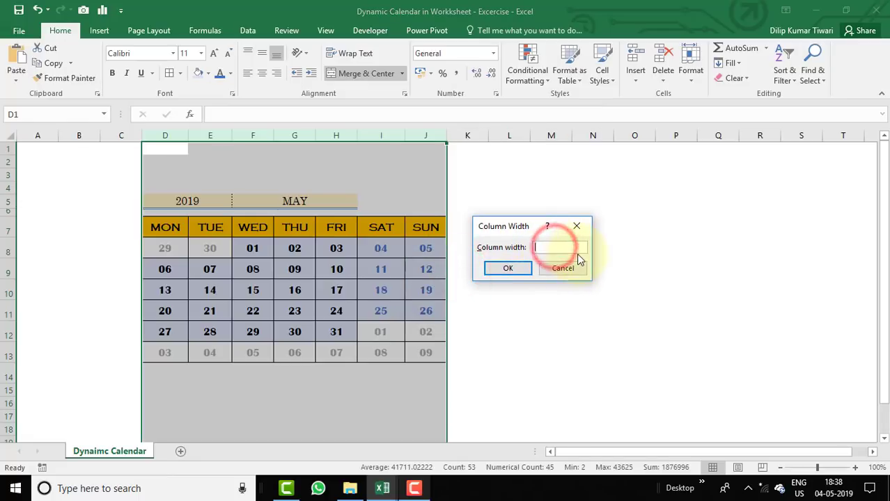
click(517, 268)
click(514, 268)
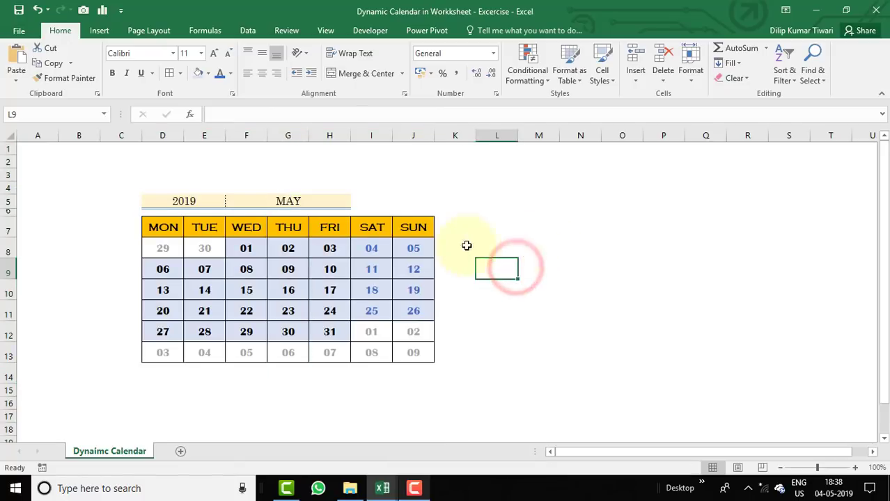